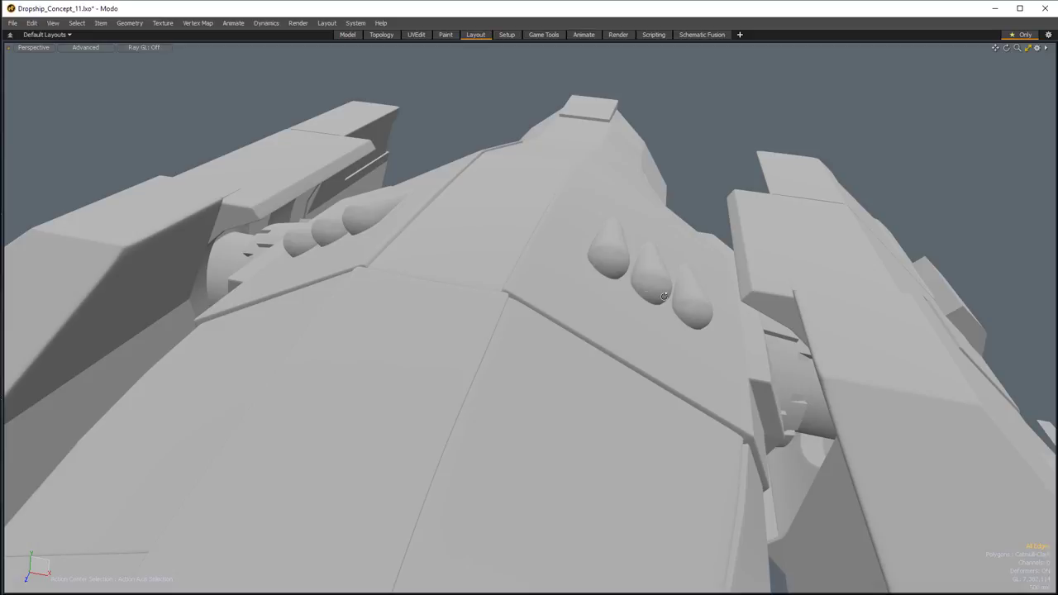
Examine the dropship's upper hull, drive pods and cockpit from several sides.
middle_click_drag(664, 296, 401, 332)
middle_click_drag(545, 392, 583, 298)
middle_click_drag(741, 321, 440, 311)
left_click_drag(441, 311, 391, 320, "alt")
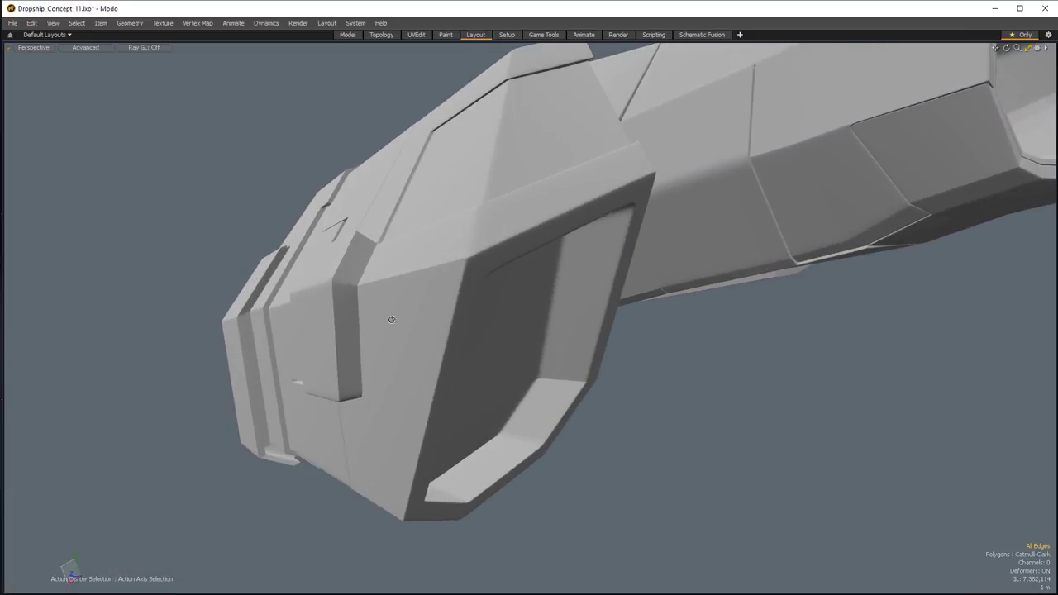
left_click_drag(515, 285, 437, 305, "alt")
mouse_move(437, 305)
middle_mouse_down()
mouse_move(495, 355)
mouse_move(512, 265)
mouse_move(496, 157)
mouse_move(536, 227)
mouse_move(392, 263)
mouse_move(357, 242)
mouse_move(429, 347)
mouse_move(494, 401)
mouse_move(617, 320)
mouse_move(750, 322)
middle_mouse_up()
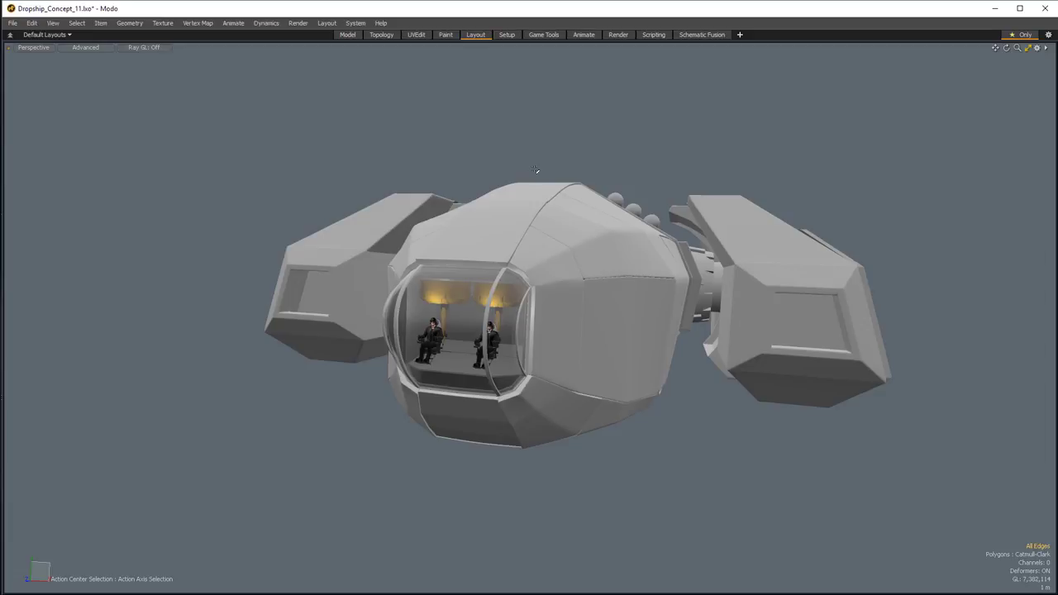
Restore the full interface around the viewport and browse the mesh presets through Vehicles into the Spacecraft folder.
key("KP_0")
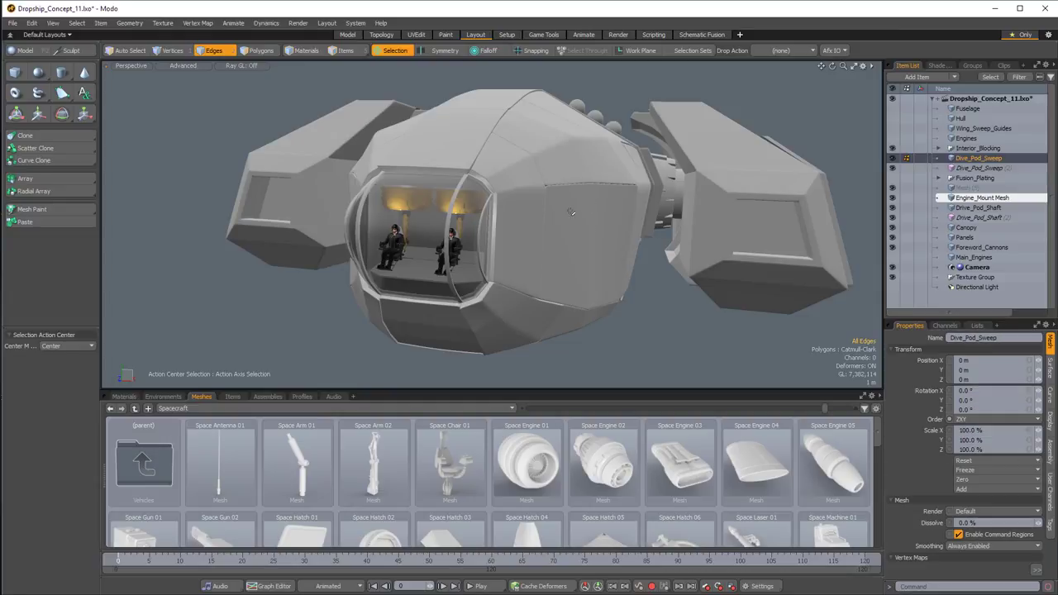
left_click_drag(571, 212, 529, 223, "alt")
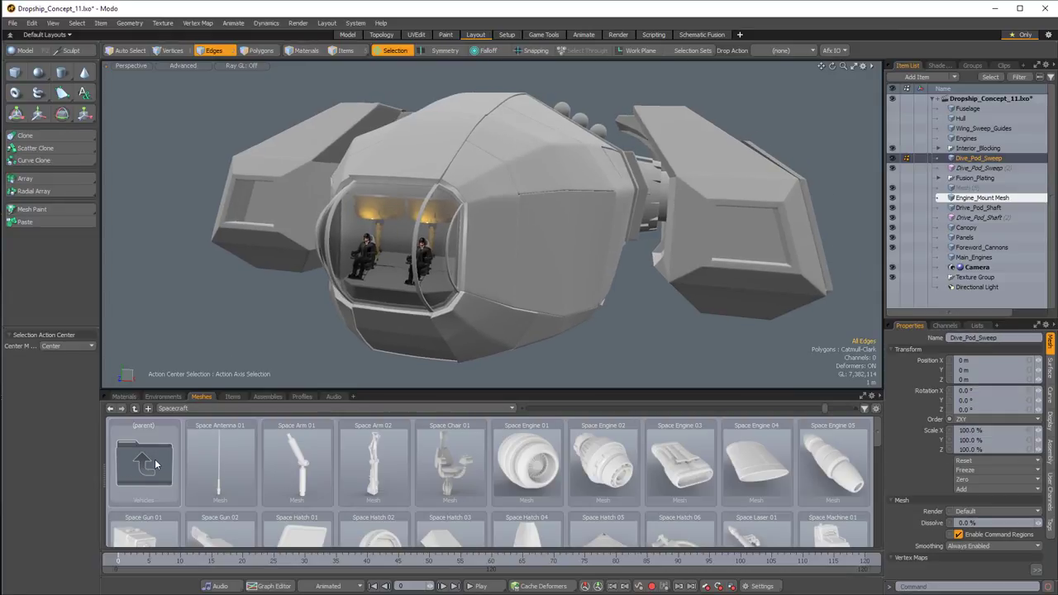
double_click(146, 465)
double_click(147, 467)
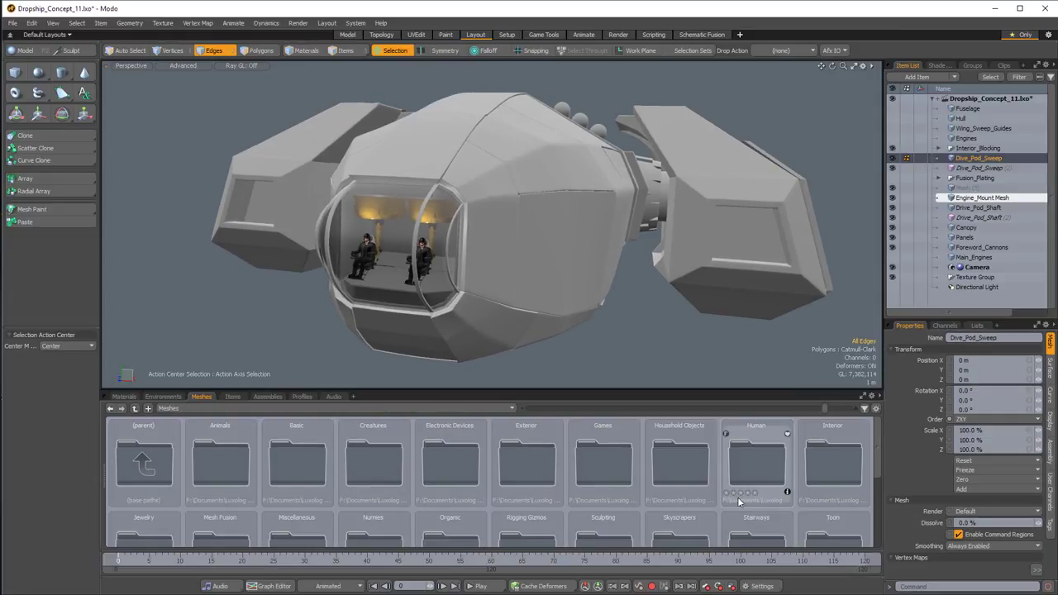
scroll(736, 501, "down", 1)
double_click(144, 501)
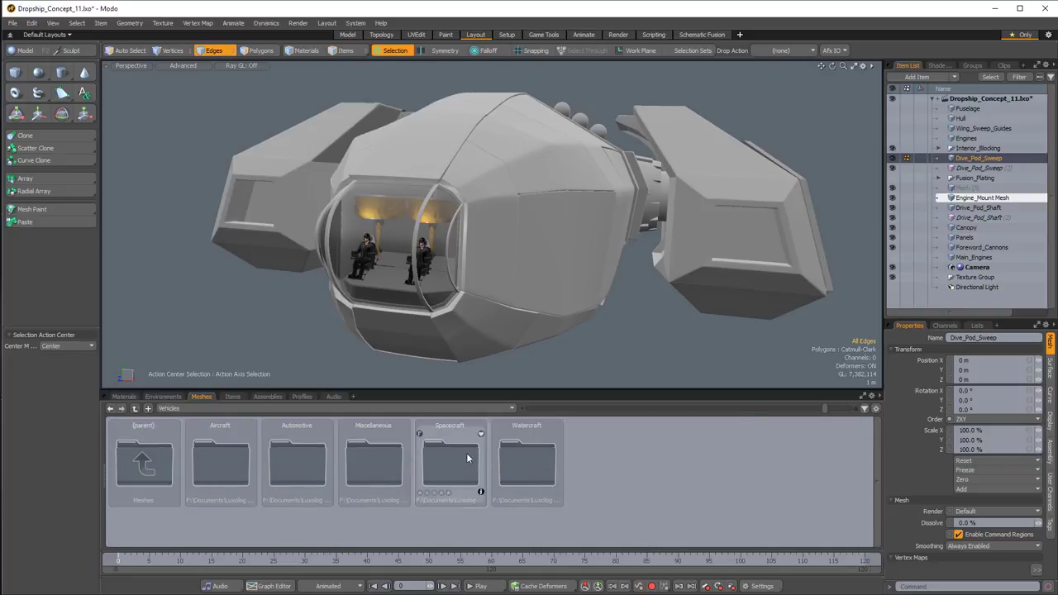
double_click(460, 456)
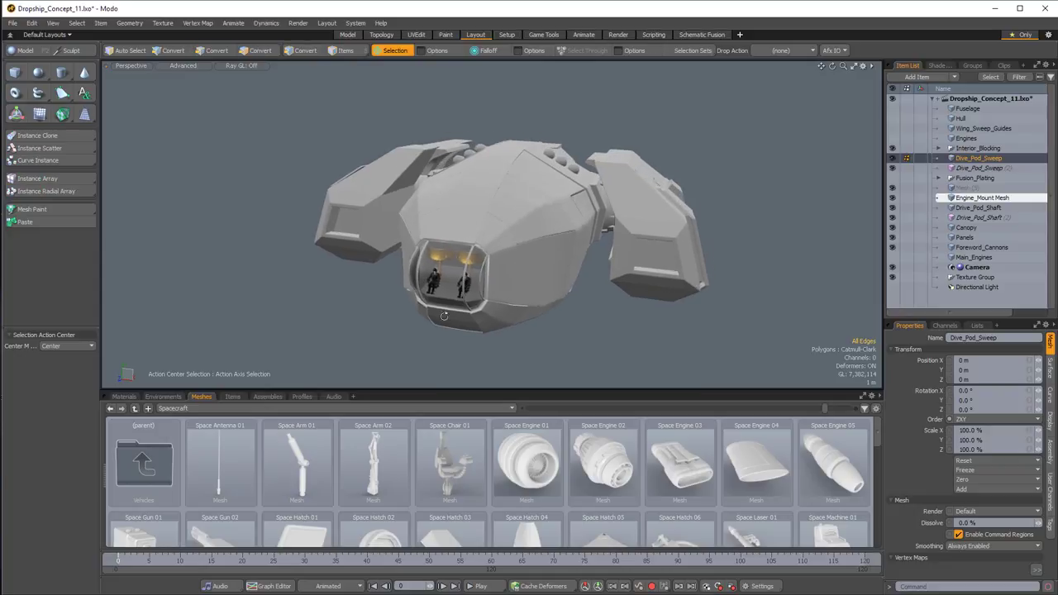
left_click_drag(879, 440, 858, 489)
Examine the dropship from front, side and rear, especially the recessed panel on the front of the drive pod.
left_click_drag(694, 273, 656, 186, "alt")
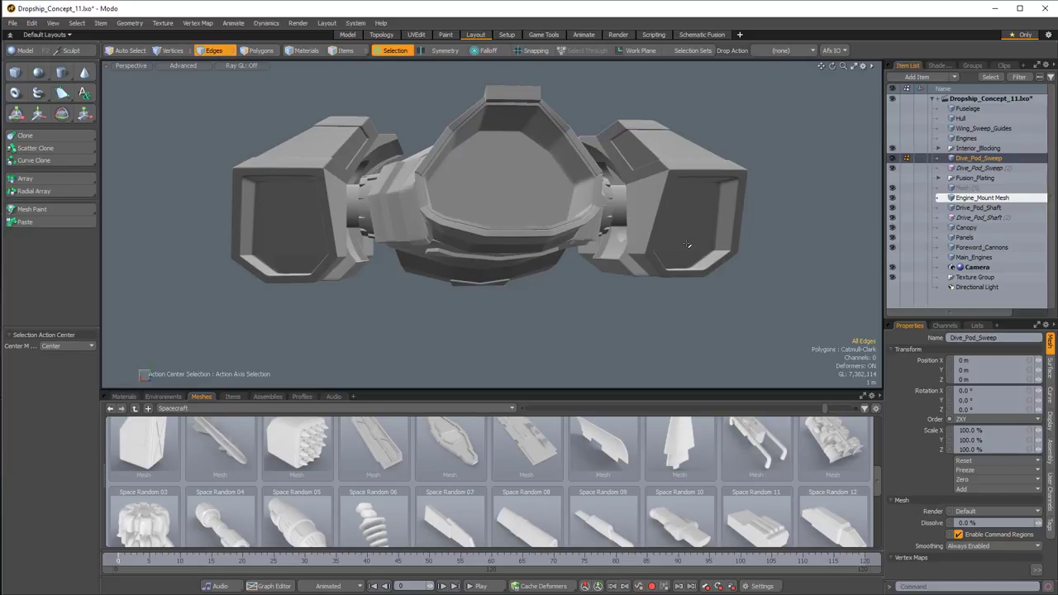
left_click_drag(687, 245, 501, 258, "alt")
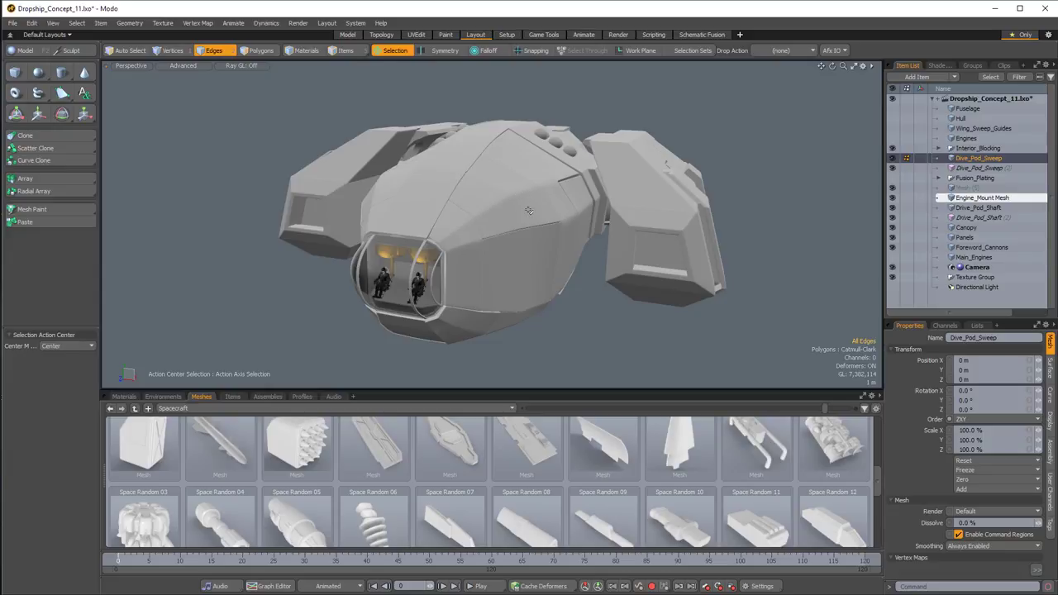
mouse_move(535, 218)
left_mouse_down("alt")
mouse_move(490, 238)
mouse_move(556, 220)
mouse_move(544, 284)
mouse_move(718, 208)
left_mouse_up("alt")
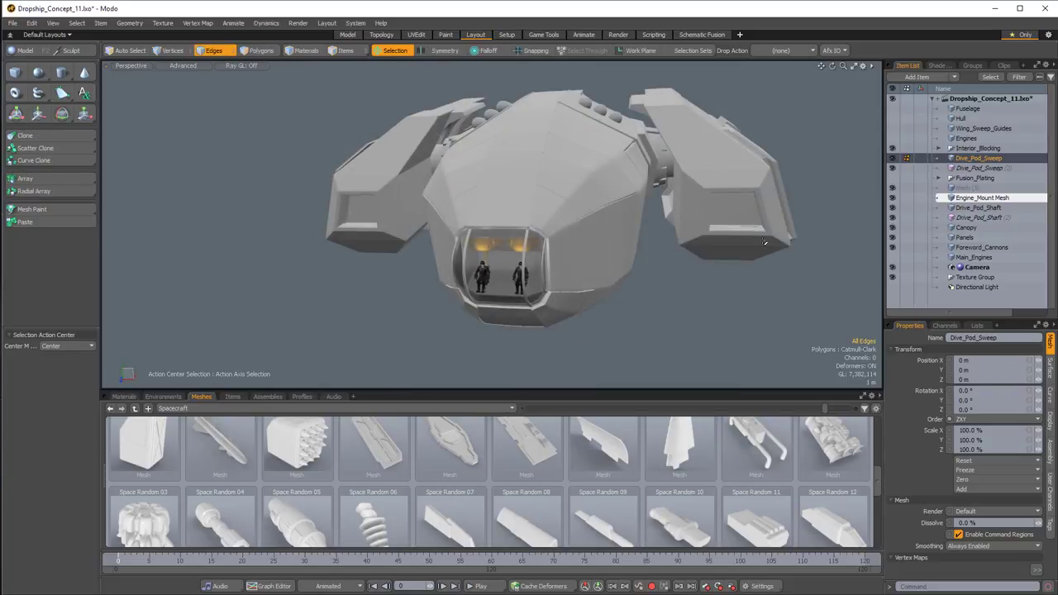
left_click_drag(765, 242, 744, 217, "alt")
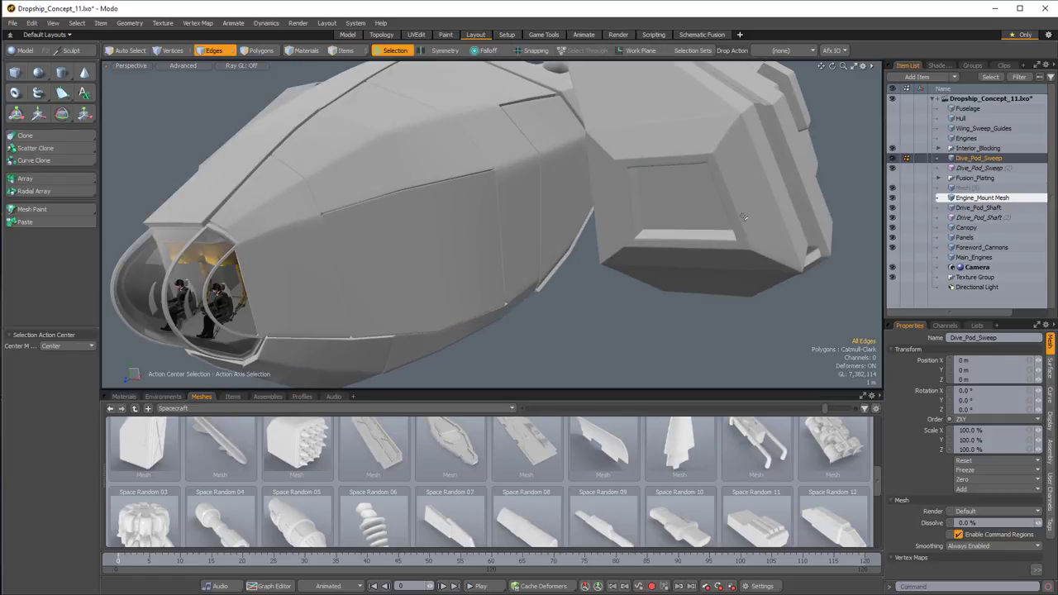
mouse_move(661, 243)
left_mouse_down("alt")
mouse_move(637, 267)
mouse_move(545, 206)
mouse_move(531, 213)
mouse_move(624, 234)
mouse_move(641, 197)
mouse_move(626, 175)
mouse_move(632, 153)
left_mouse_up("alt")
scroll(624, 234, "down", 4)
scroll(689, 248, "up", 5)
left_click_drag(689, 253, 653, 253, "alt")
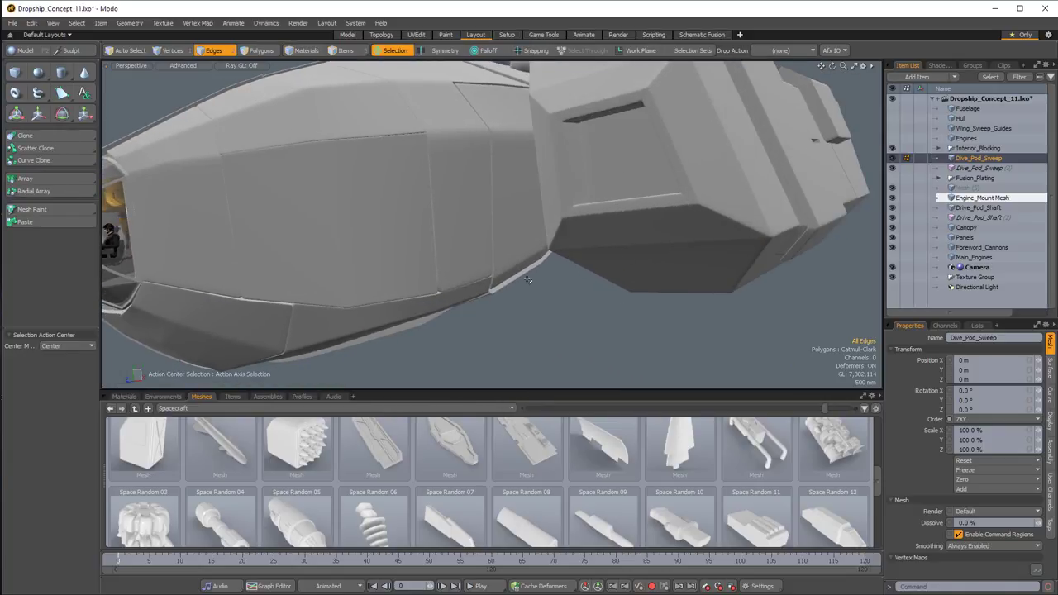
scroll(704, 251, "down", 4)
left_click_drag(704, 251, 690, 285, "alt")
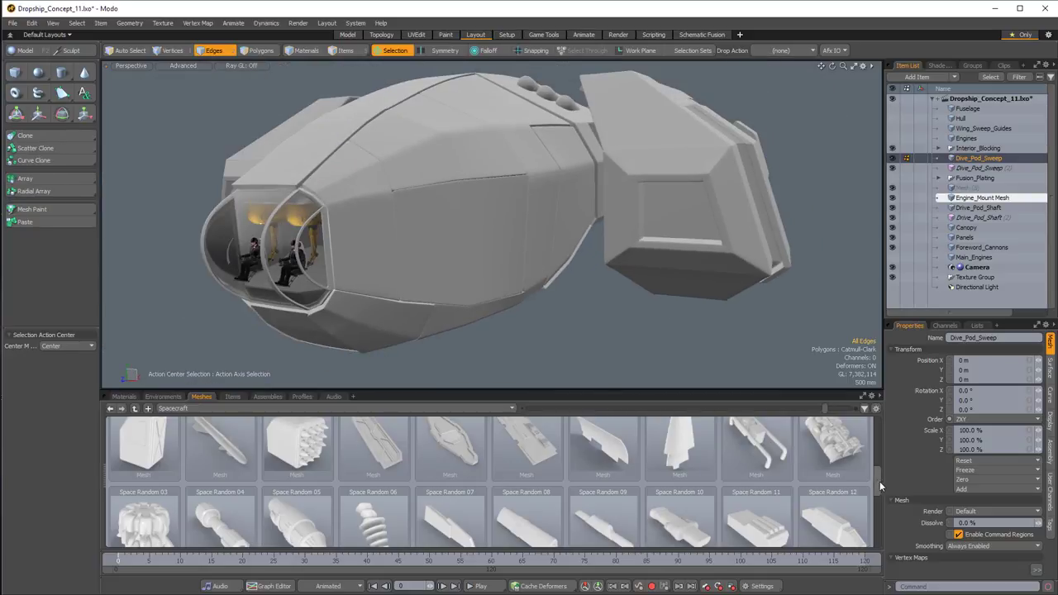
Add the Space Missile Launcher preset mesh to the scene and switch to the Model layout.
mouse_move(878, 481)
left_mouse_down()
mouse_move(873, 464)
mouse_move(871, 472)
left_mouse_up()
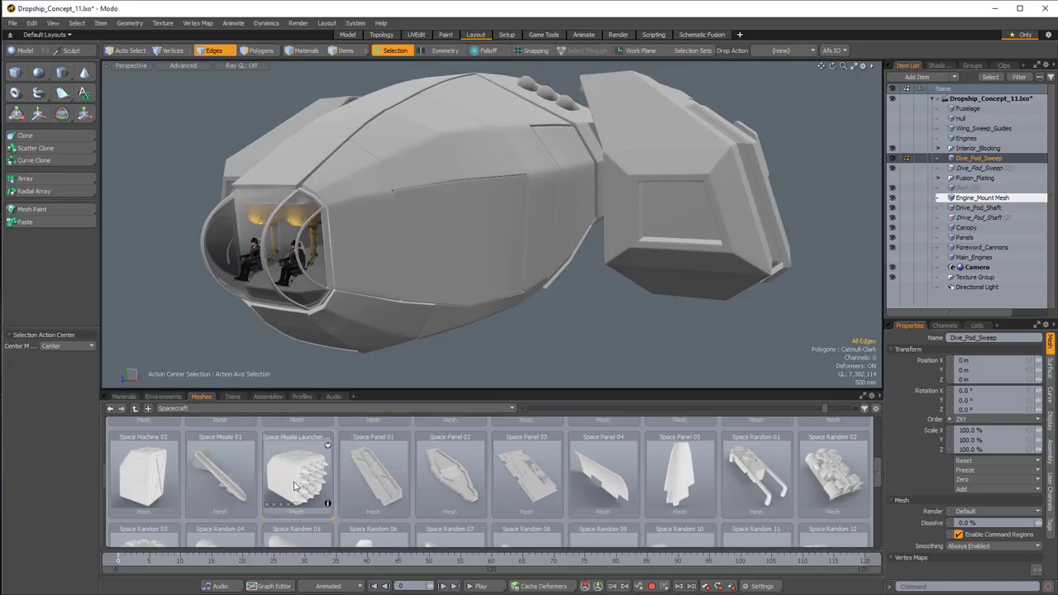
left_click_drag(295, 486, 581, 262)
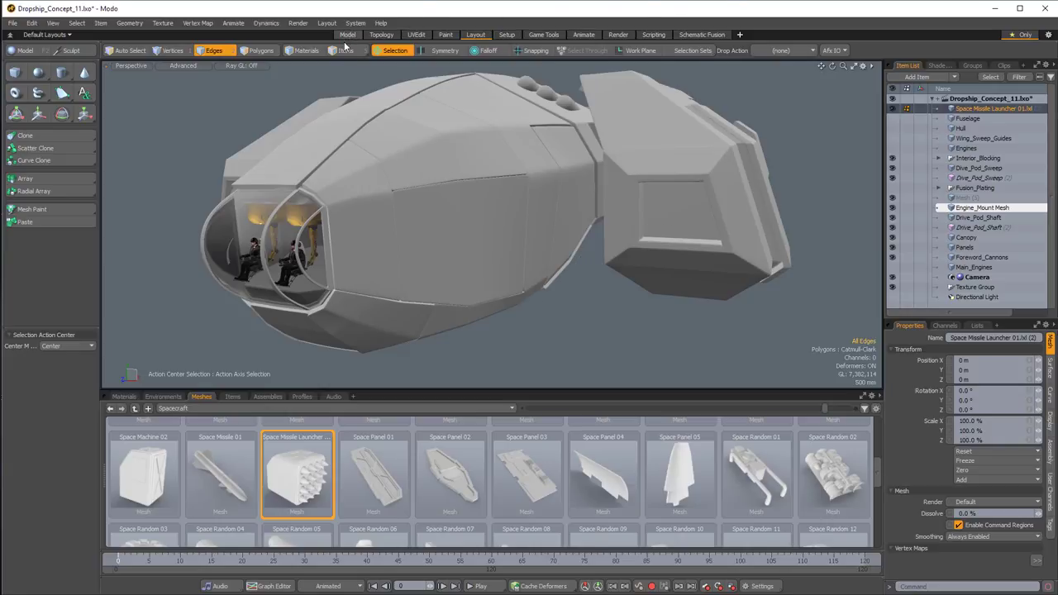
key("ctrl")
left_click(347, 34)
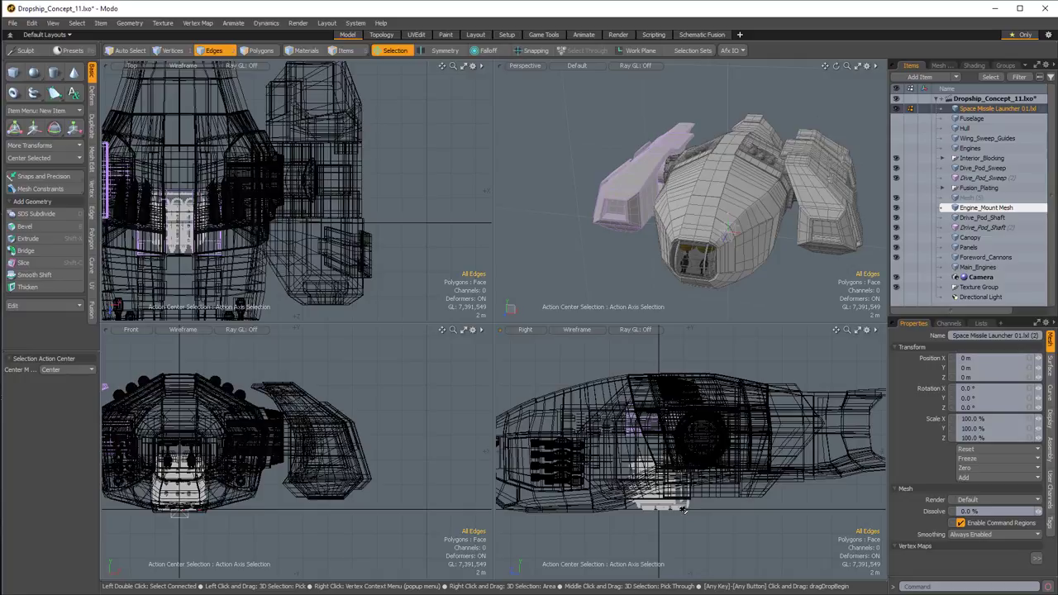
Set the action center for the Move tool to Automatic.
left_click_drag(828, 208, 792, 211, "alt")
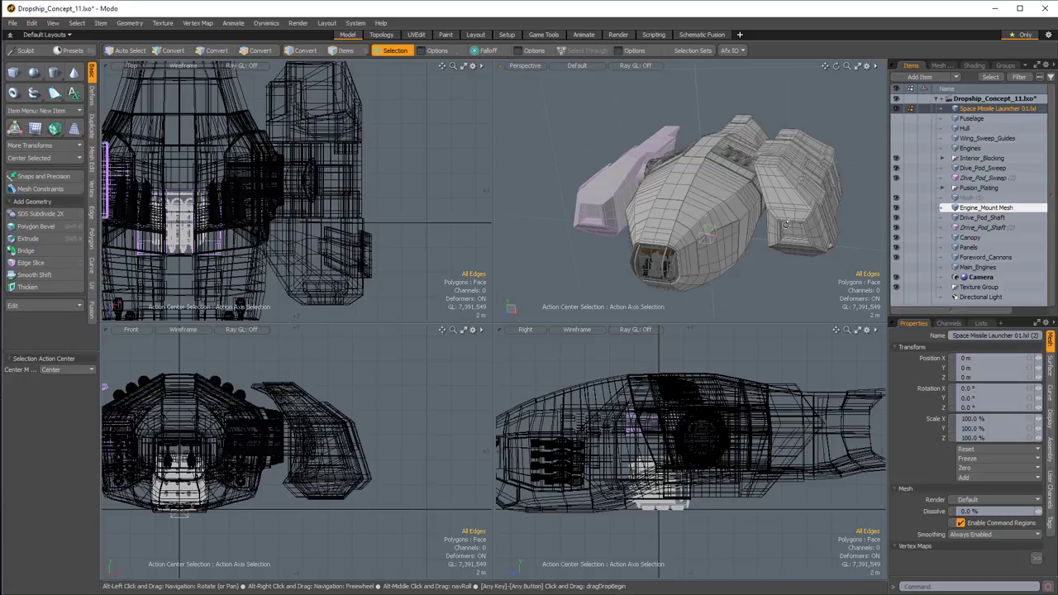
left_click_drag(818, 235, 758, 231, "alt")
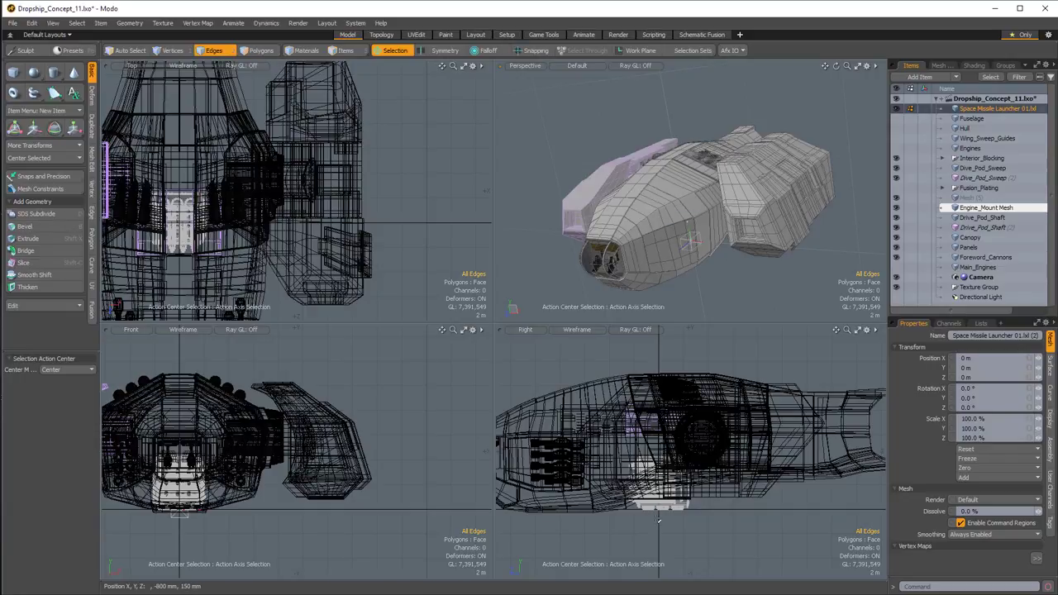
key("w")
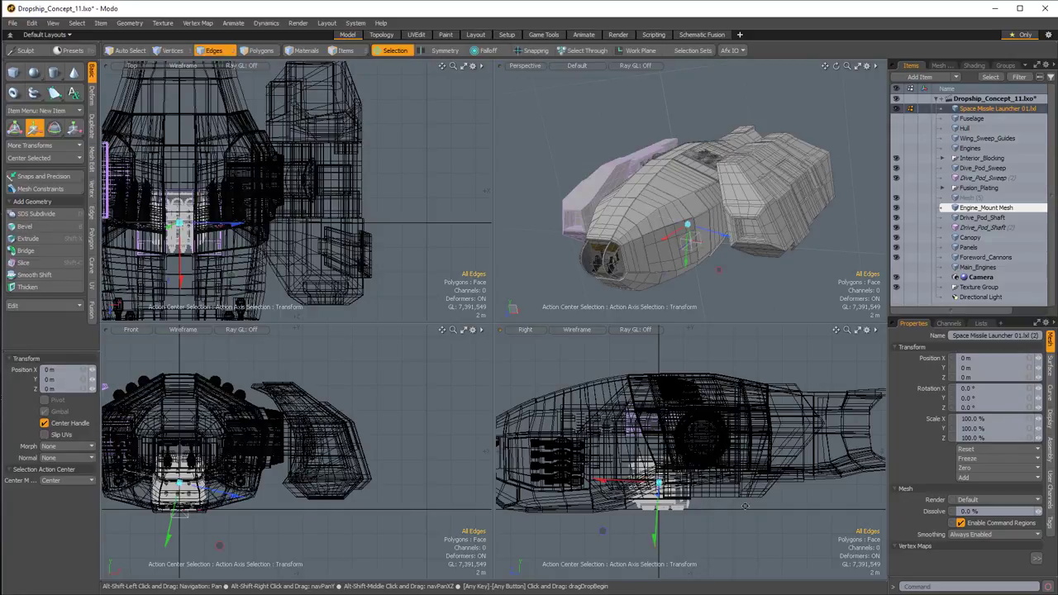
left_click(395, 50)
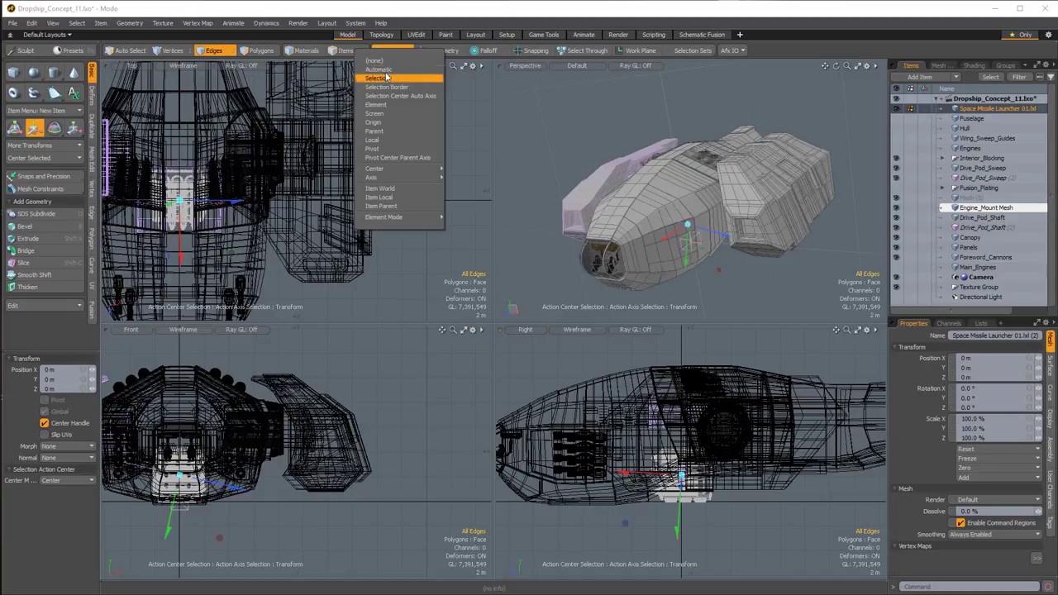
left_click(377, 70)
Move the missile launcher item to X 11.85 m, Y 2.6 m, Z 5.35 m, at the front of the drive pod.
key("5")
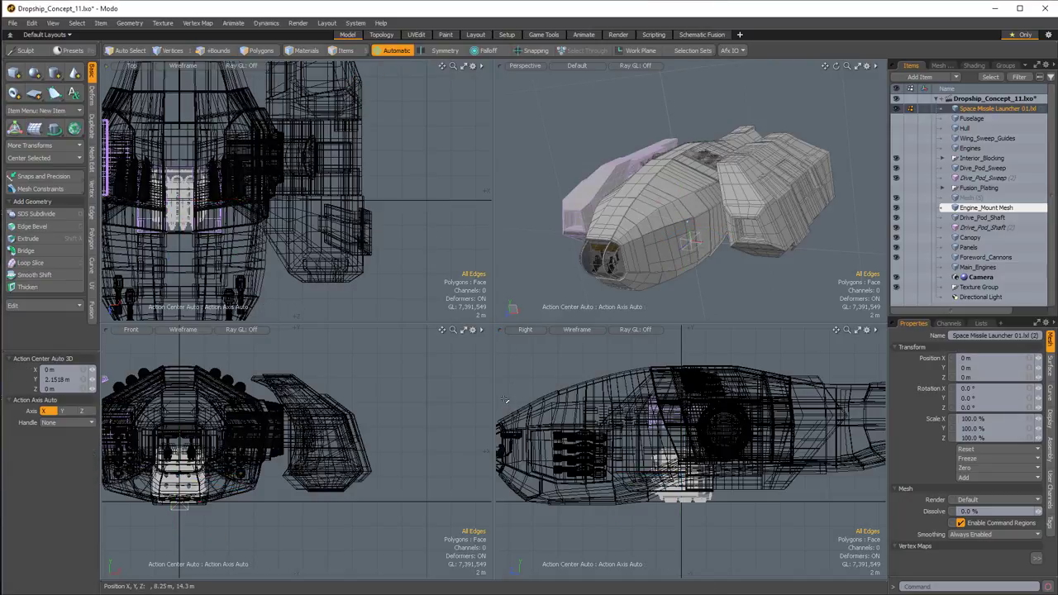
left_click_drag(630, 450, 593, 385, "alt+shift")
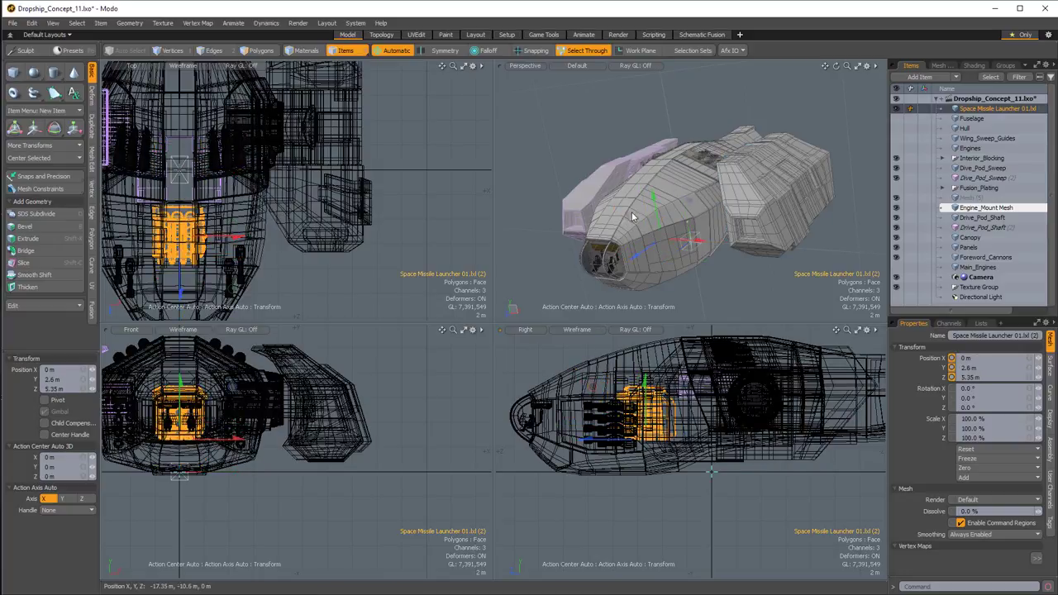
left_click_drag(701, 240, 798, 246)
left_click_drag(281, 256, 297, 187, "alt")
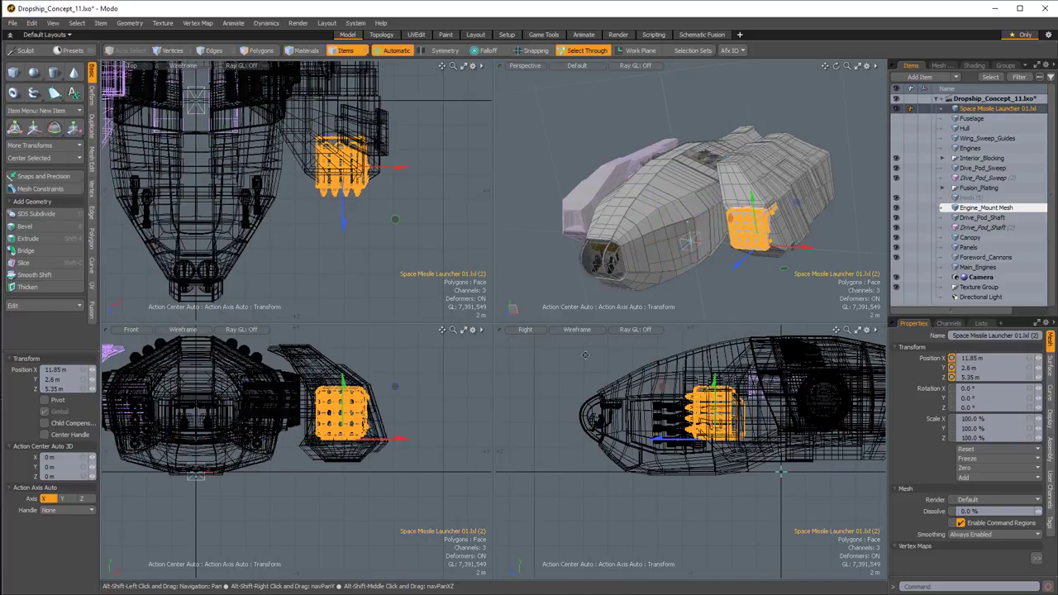
Scale all of the missile launcher's polygons uniformly to 51.5% so they fit the pod's front recess.
left_click_drag(686, 396, 654, 417, "alt")
left_click_drag(615, 227, 692, 207, "alt")
left_click_drag(692, 207, 656, 209, "alt+shift")
mouse_move(621, 418)
left_mouse_down("ctrl+alt")
mouse_move(710, 424)
mouse_move(640, 425)
left_mouse_up("ctrl+alt")
left_click_drag(467, 446, 380, 447, "alt")
key("2")
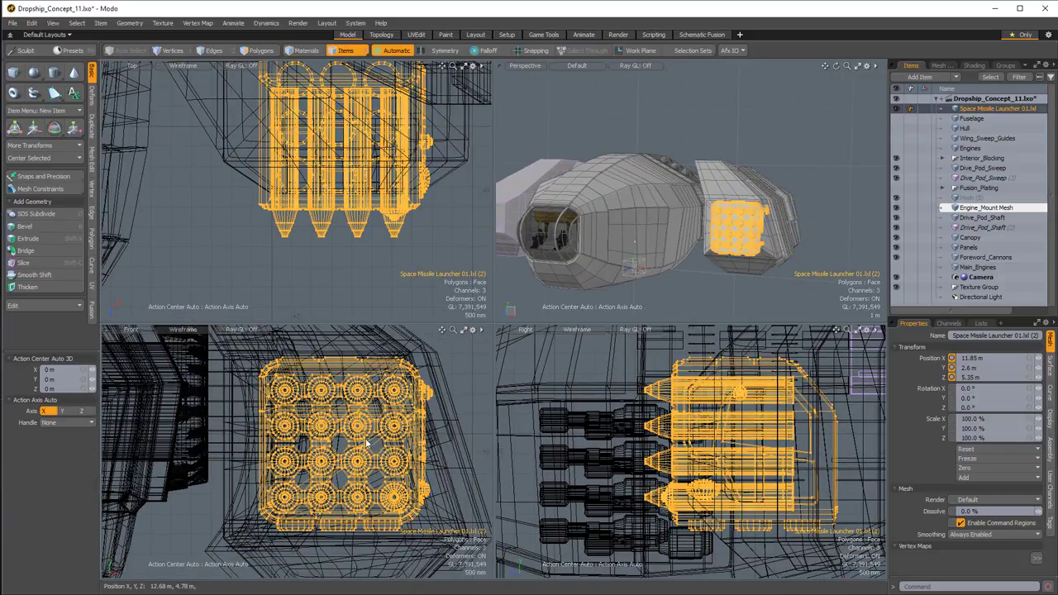
key("w")
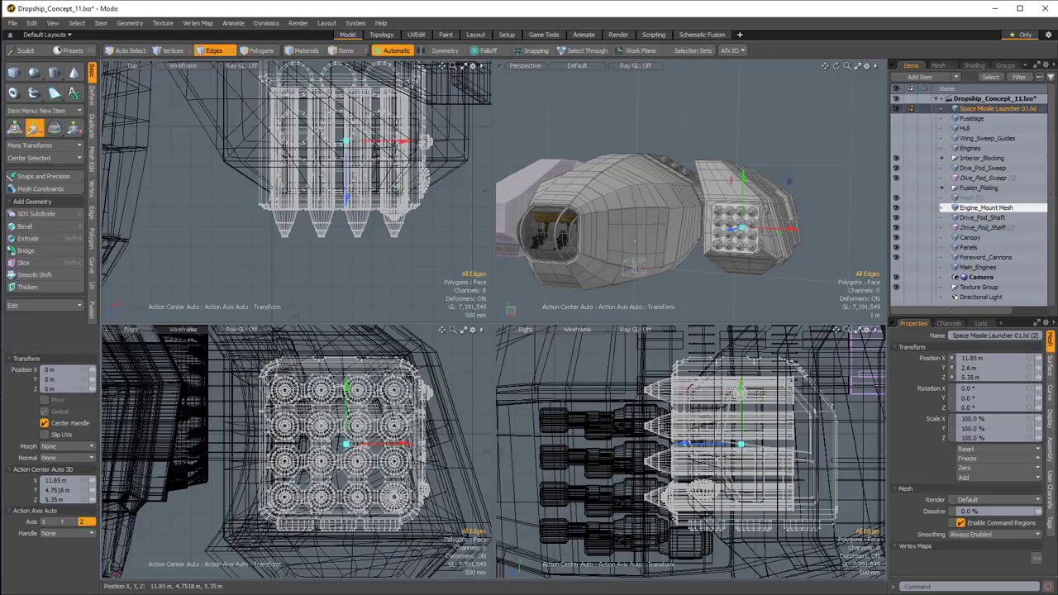
key("space")
key("space")
key("w")
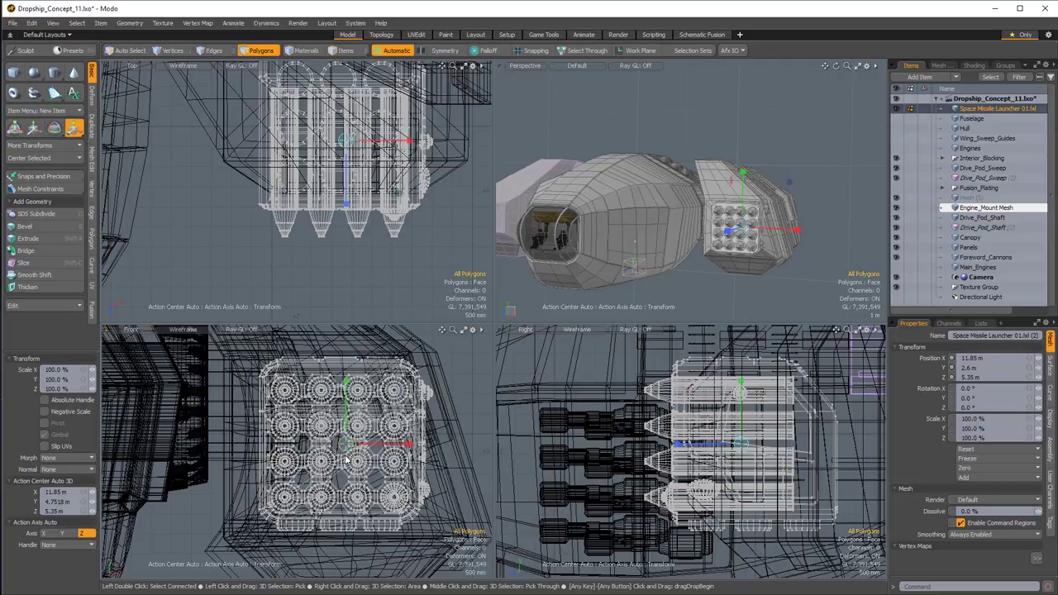
left_click_drag(346, 444, 285, 444)
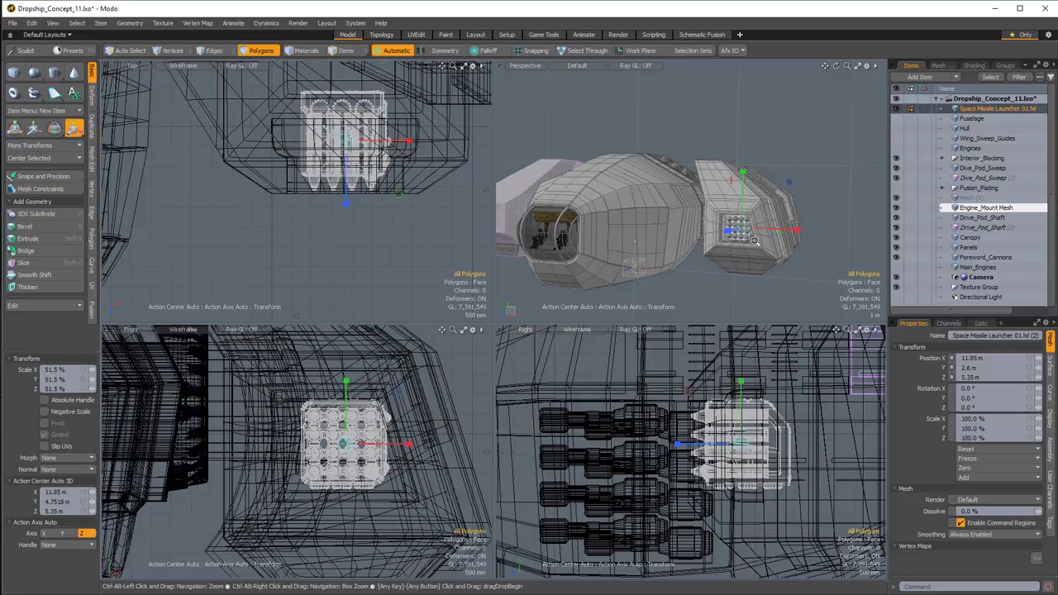
Offset the launcher's polygons -280 mm along X to centre them in the pod's recess.
left_click_drag(747, 249, 742, 206, "ctrl+alt")
key("w")
left_click_drag(742, 206, 743, 145, "alt")
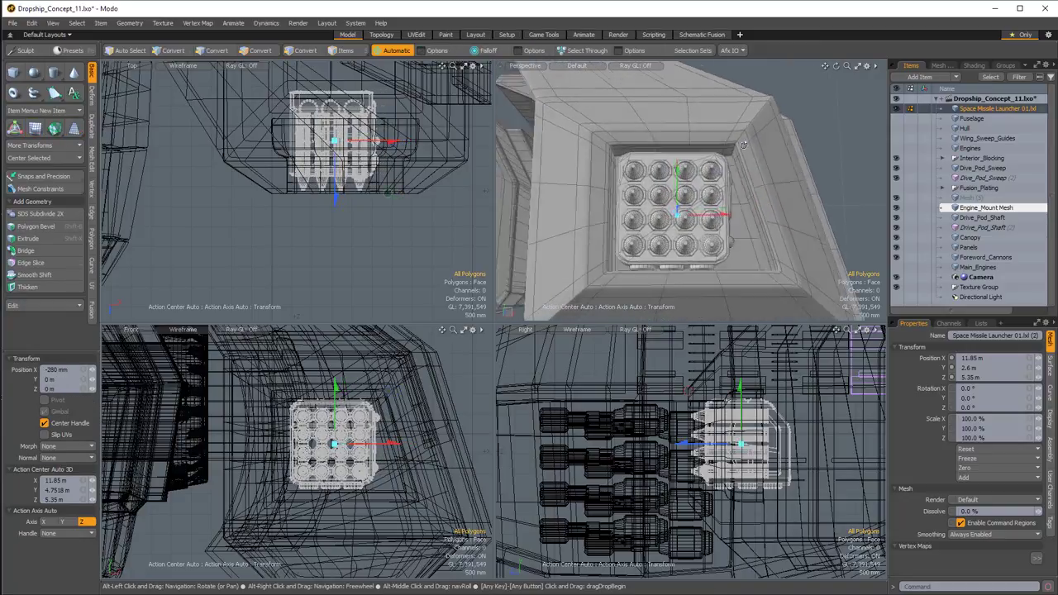
Push the launcher's polygons back into the pod's recess with an offset of -480 mm along Z.
left_click_drag(635, 179, 748, 223, "alt")
scroll(668, 178, "up", 3)
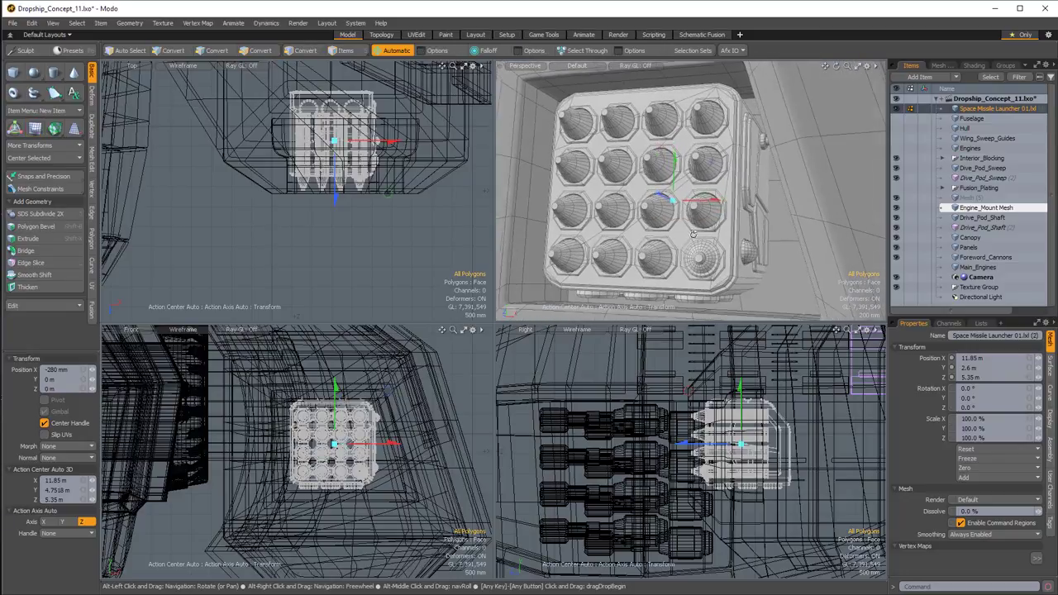
left_click_drag(686, 289, 655, 229, "alt+shift")
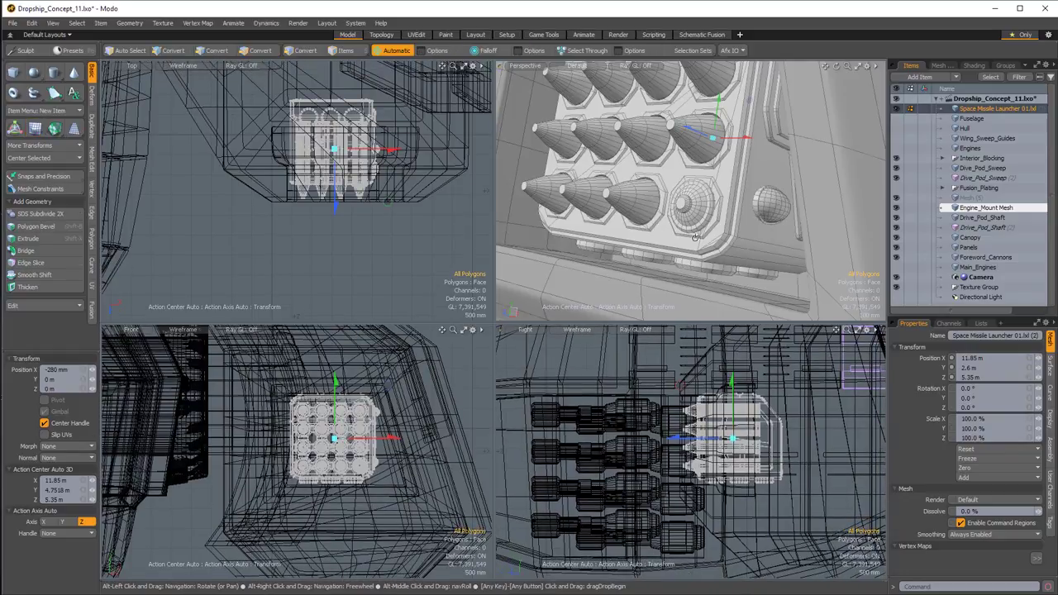
left_click_drag(667, 185, 677, 163, "alt")
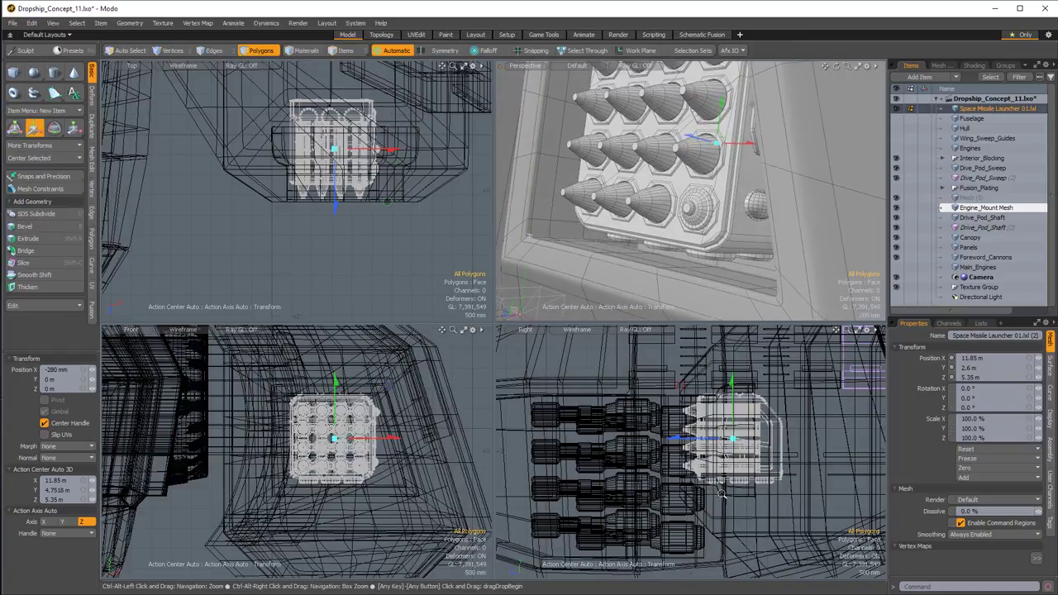
scroll(659, 460, "up", 3)
left_click_drag(641, 451, 662, 453)
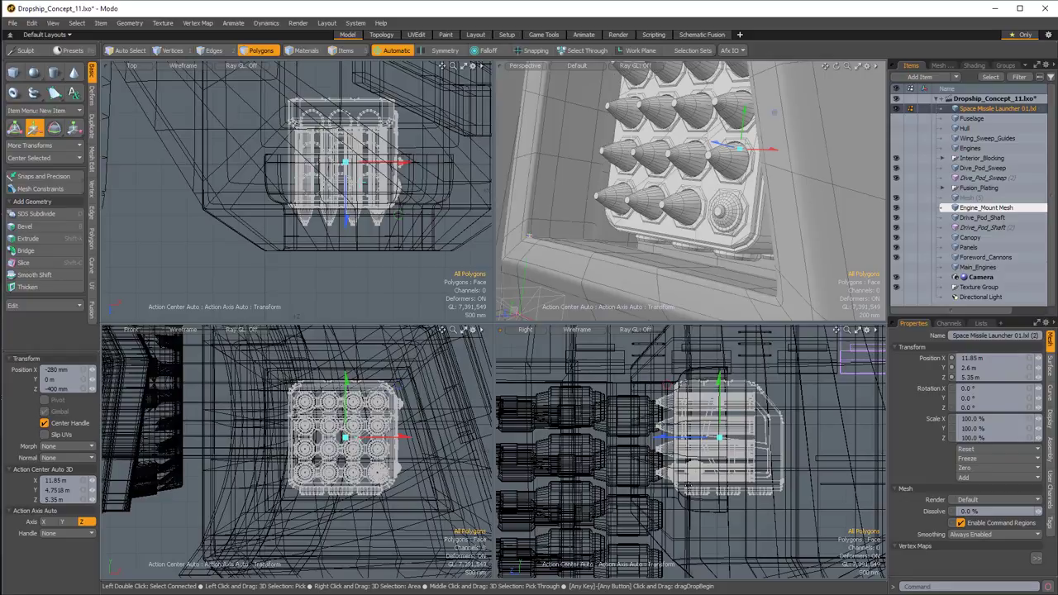
key("alt")
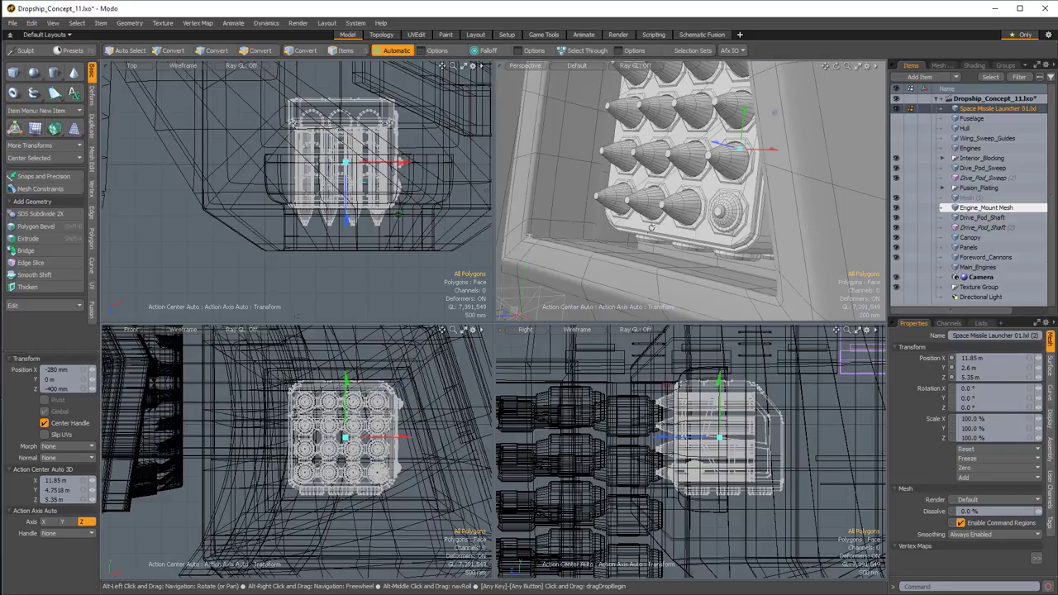
key("3")
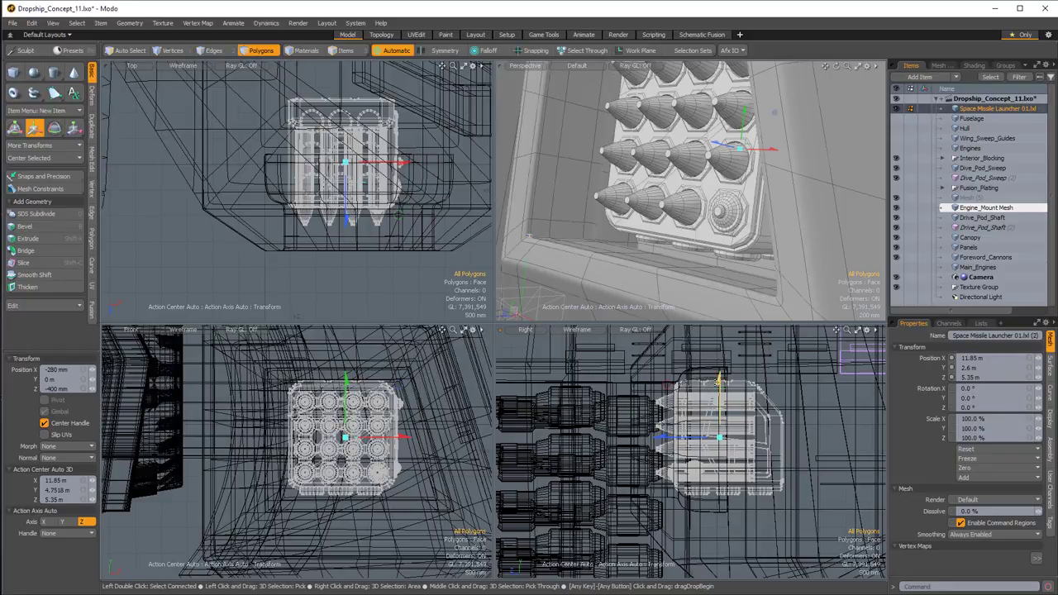
left_click_drag(671, 441, 676, 440)
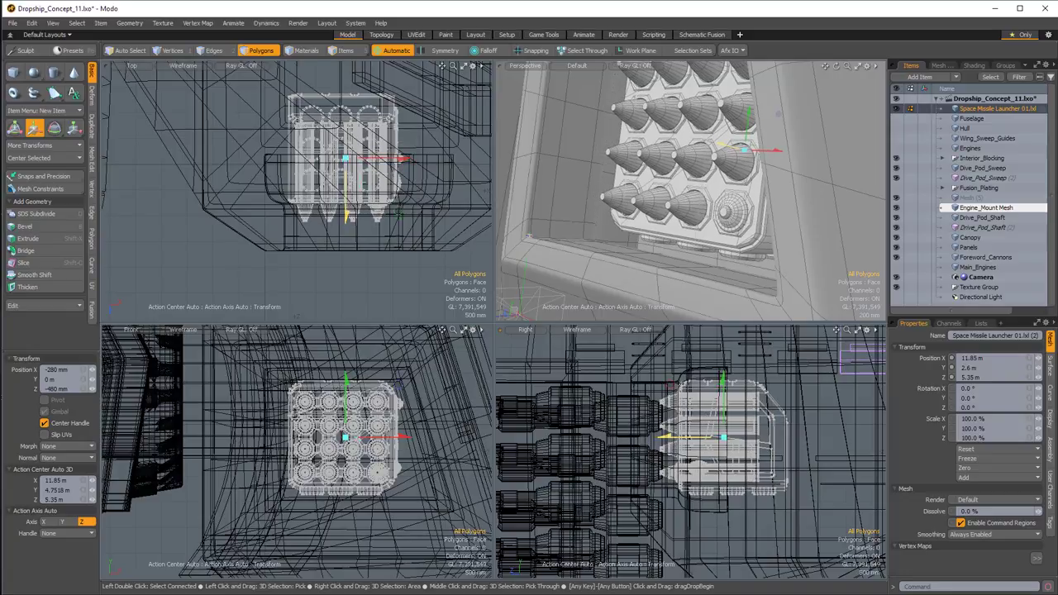
Push the back wall of the Dive_Pod_Sweep recess -1.28 m along Z to deepen the space behind the launcher.
key("space")
left_click_drag(661, 216, 736, 131, "alt")
left_click(769, 234)
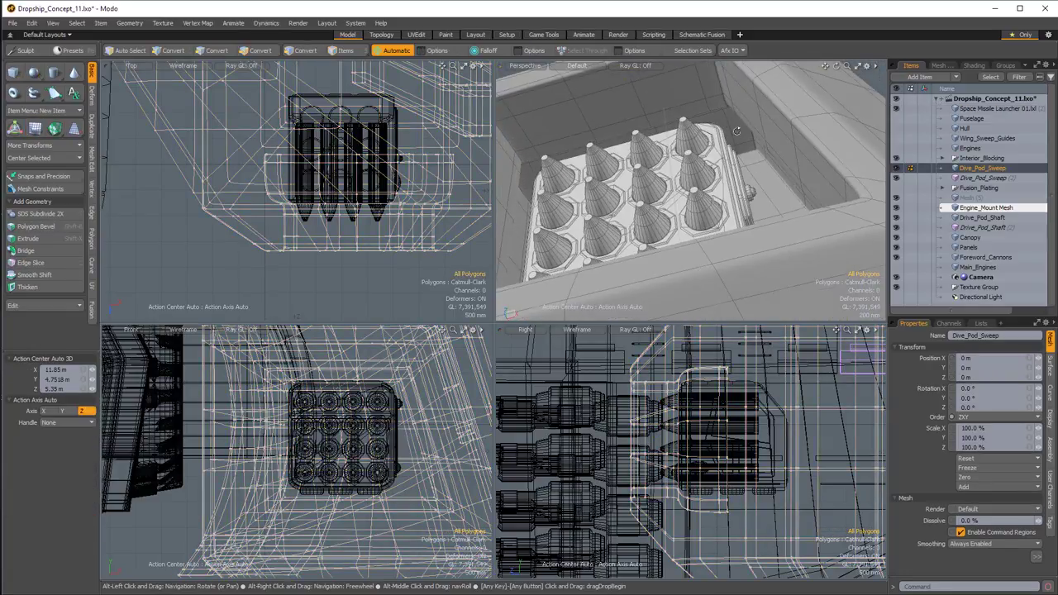
left_click_drag(746, 176, 764, 369, "alt")
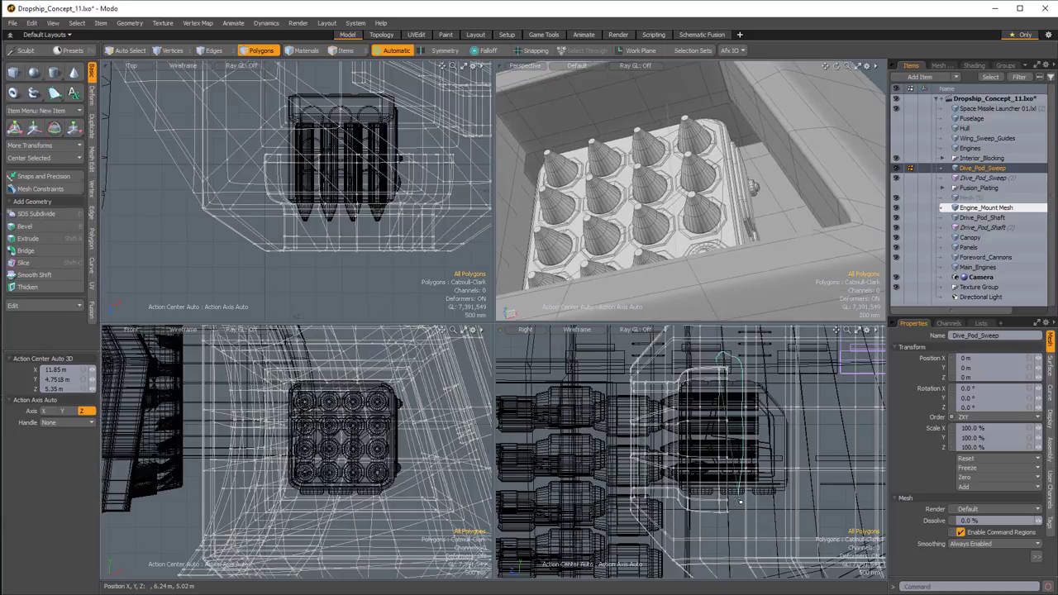
double_click(715, 527)
key("w")
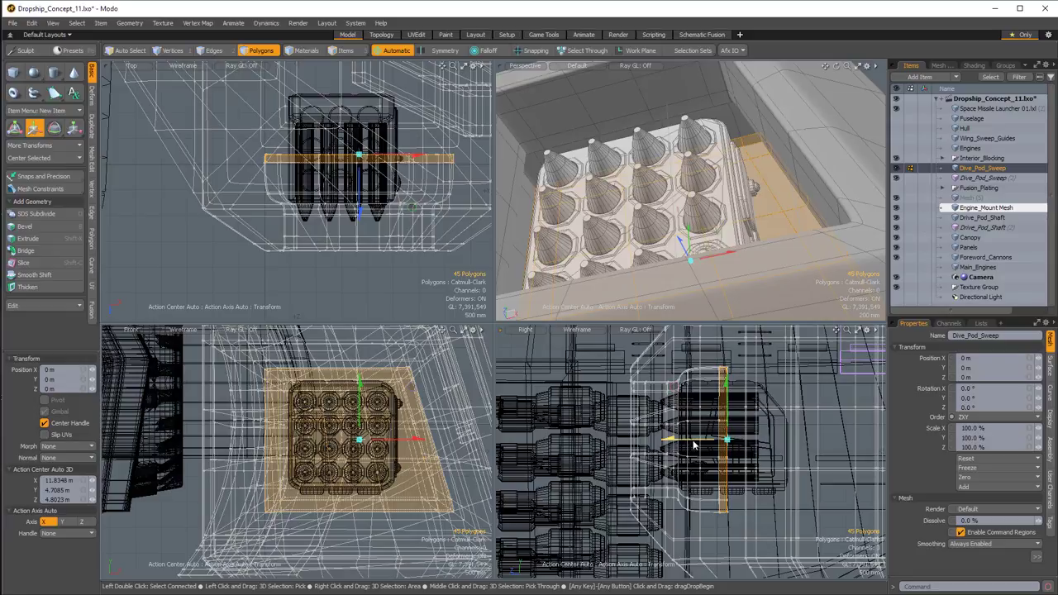
left_click_drag(695, 447, 756, 447)
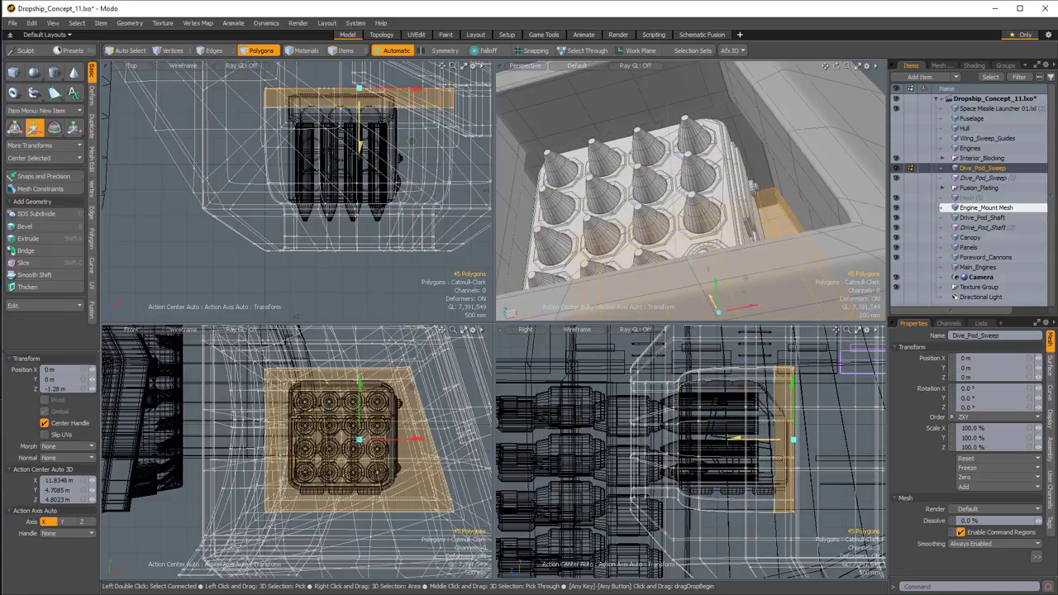
Loop-slice the recess side walls with two symmetrical cuts at 0.5% from the ends.
key("q")
left_click_drag(753, 109, 752, 147, "alt")
left_click(752, 148)
key("alt+c")
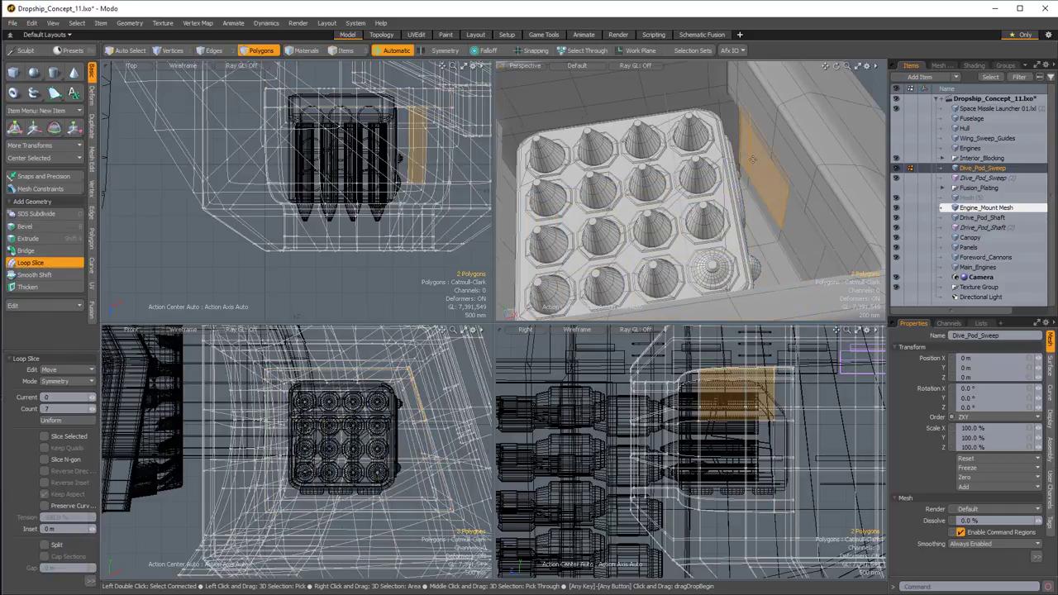
left_click(752, 159)
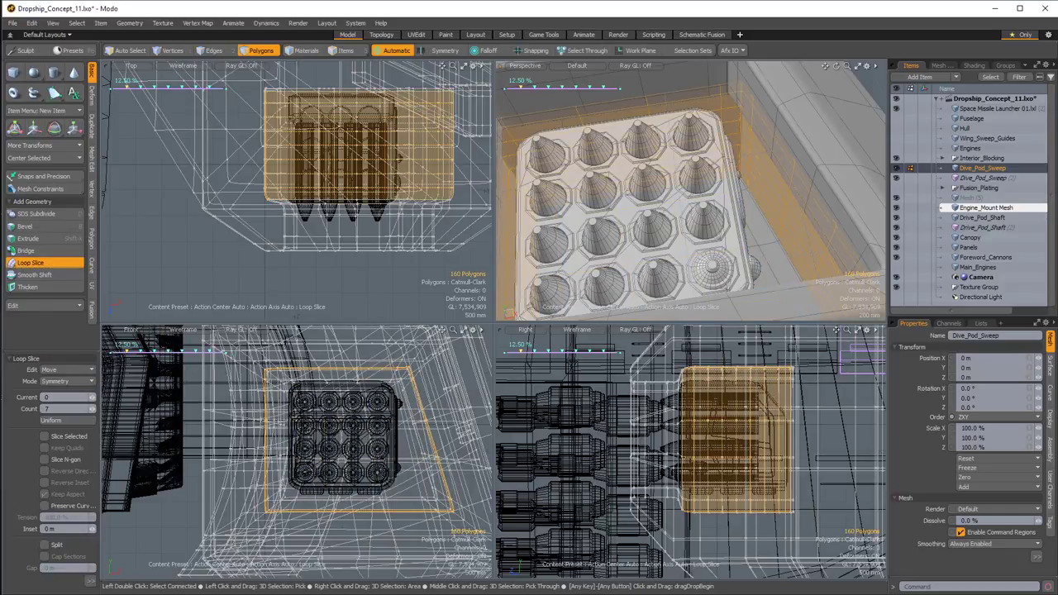
left_click(93, 409)
left_click(93, 409)
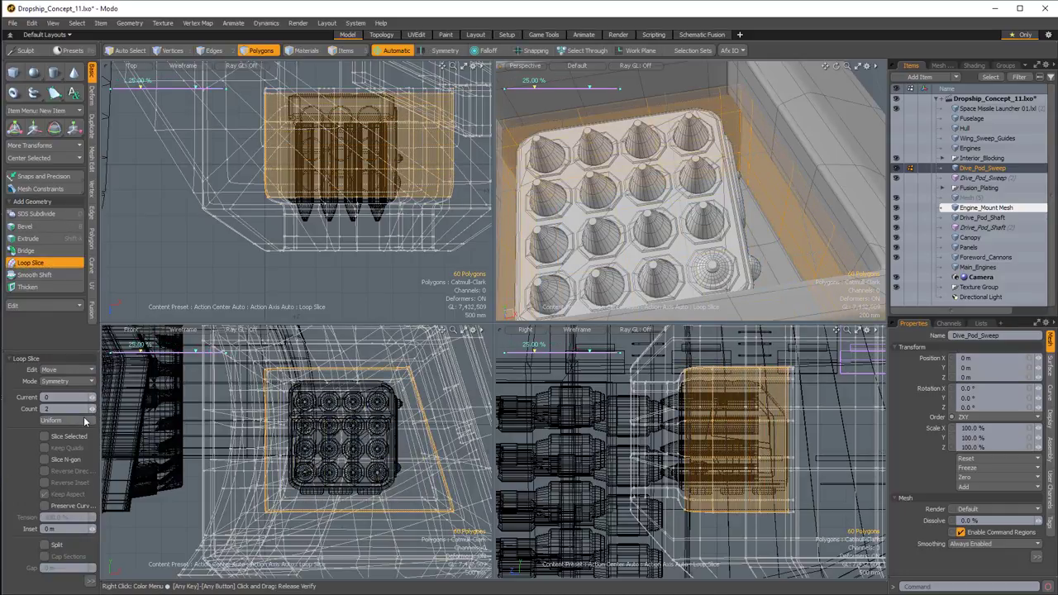
left_click_drag(534, 87, 507, 87)
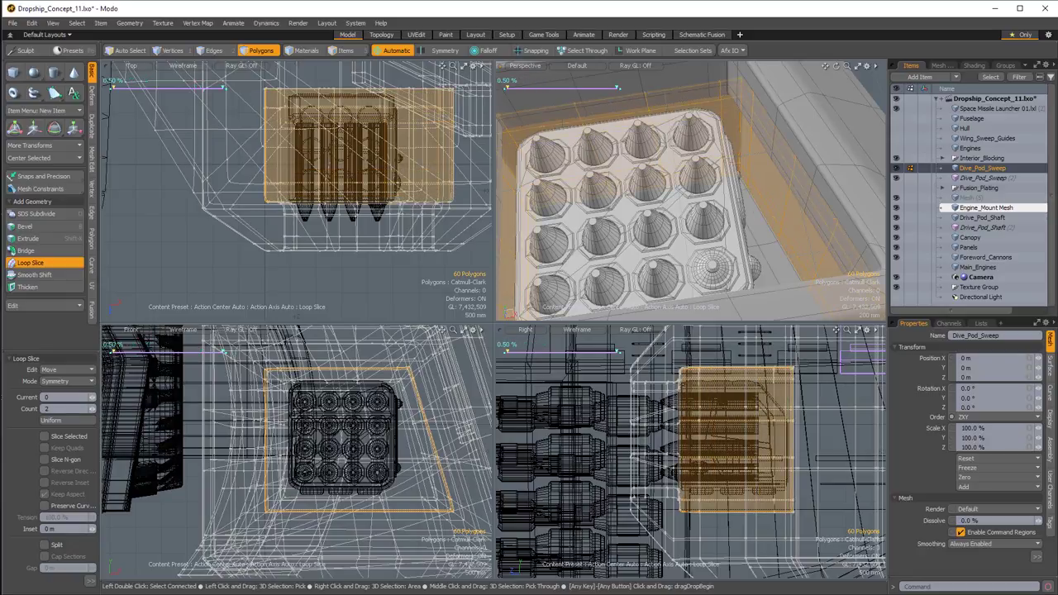
key("space")
Make the missile launcher the active mesh for editing its underside.
left_click(747, 136)
left_click_drag(747, 139, 718, 210, "alt")
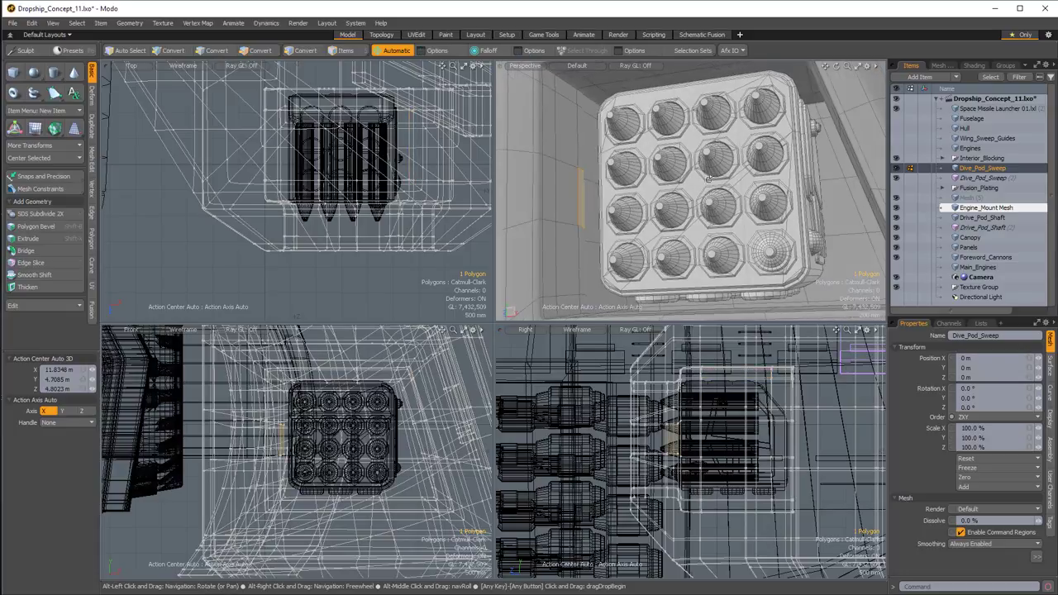
key("5")
left_click(712, 212)
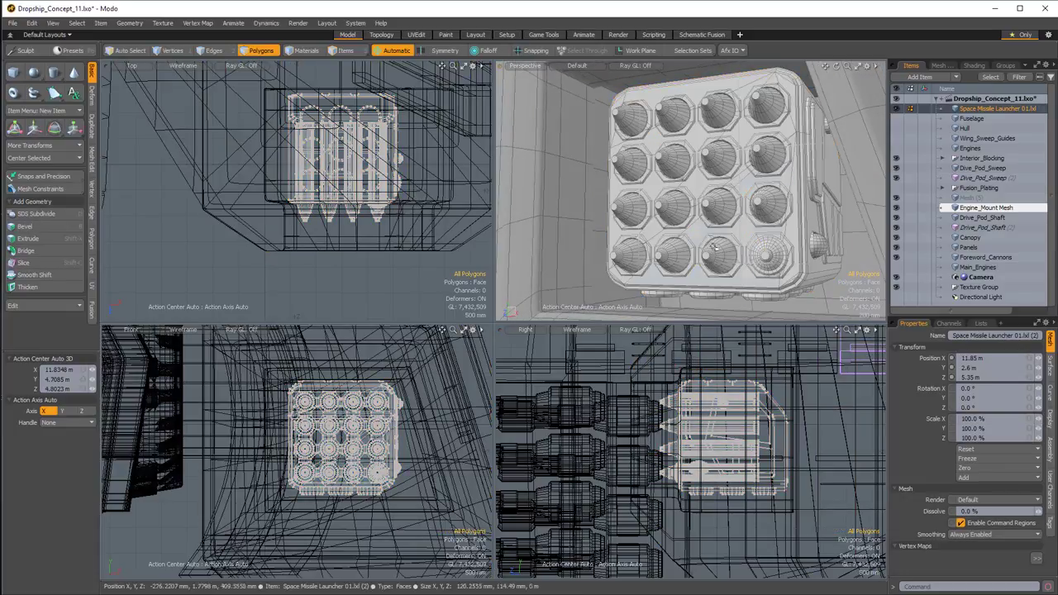
left_click_drag(740, 269, 621, 166, "alt")
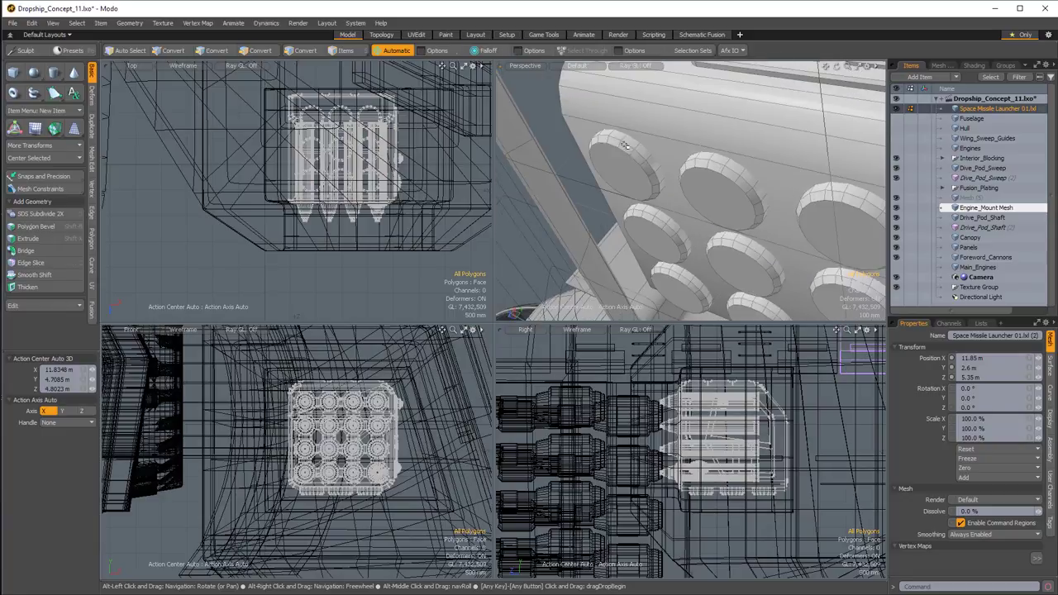
Bevel the nine round caps on the launcher's underside outward with a 325 mm shift and no inset.
key("3")
left_click(622, 166)
left_click(725, 202, "shift")
left_click_drag(725, 204, 680, 149, "alt")
left_click(716, 100, "shift")
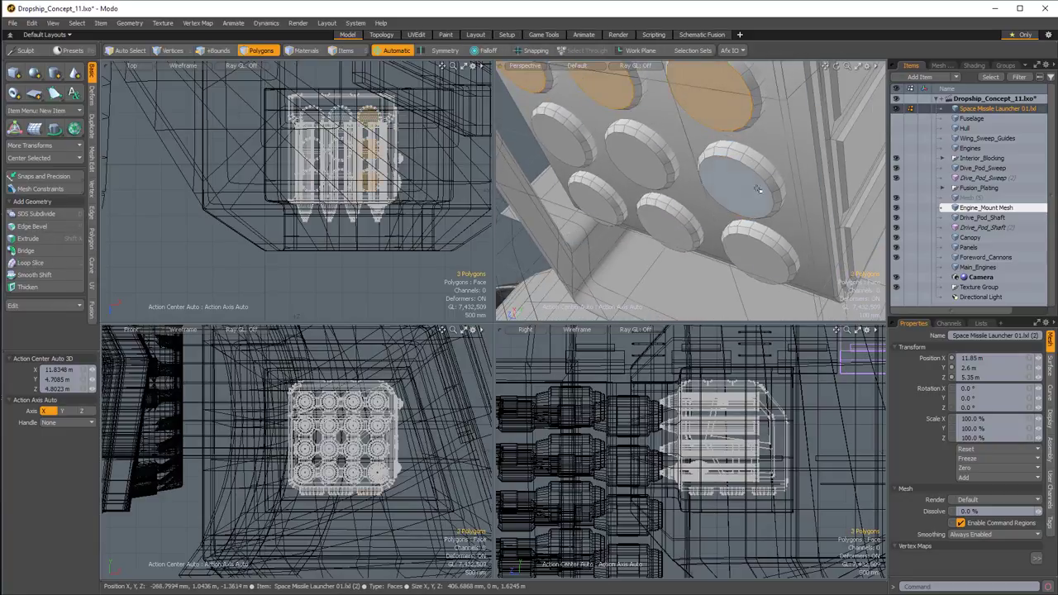
left_click(733, 187, "shift")
left_click(640, 161, "shift")
left_click(563, 140, "shift")
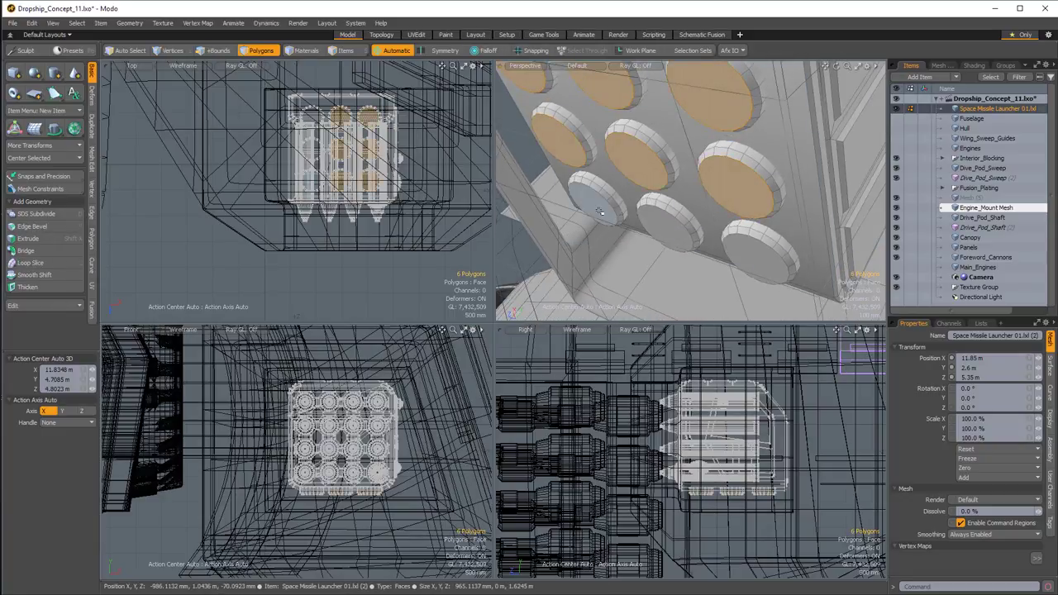
left_click_drag(755, 261, 695, 224, "alt")
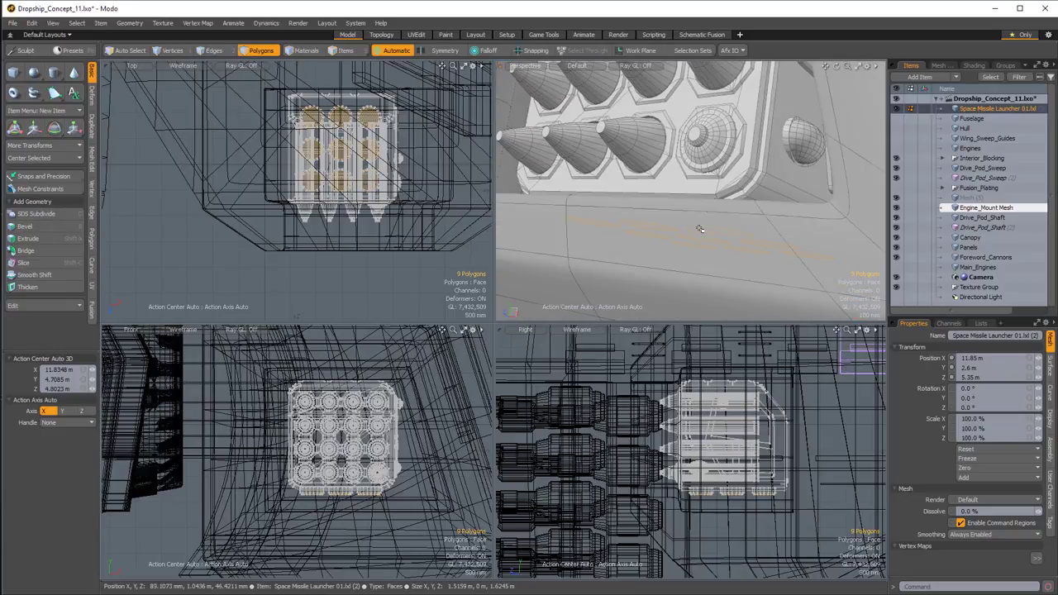
key("b")
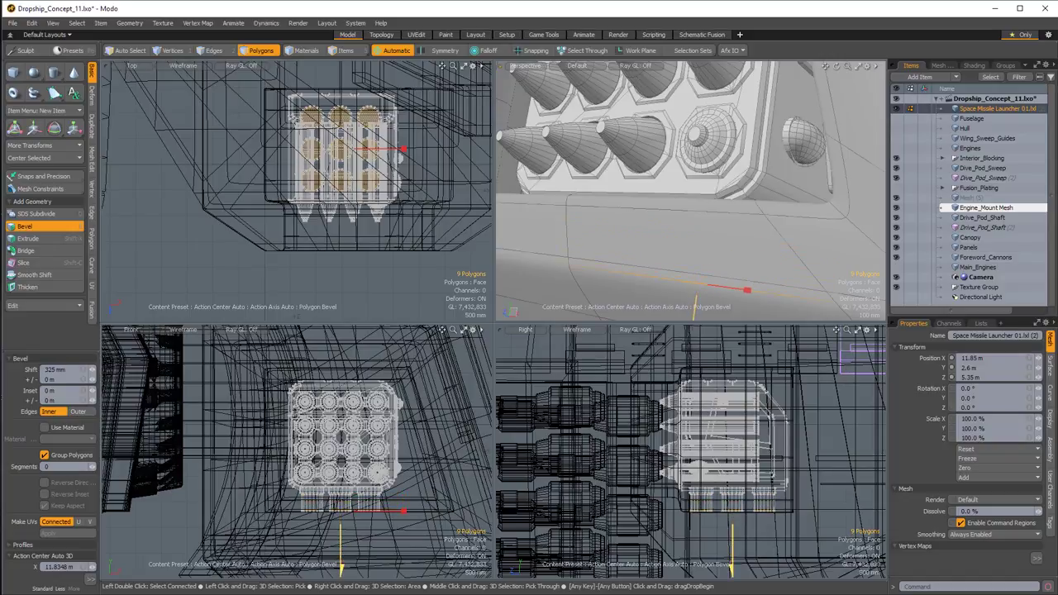
left_click_drag(695, 309, 694, 313)
left_click_drag(702, 83, 583, 234, "alt")
key("space")
left_click(582, 234)
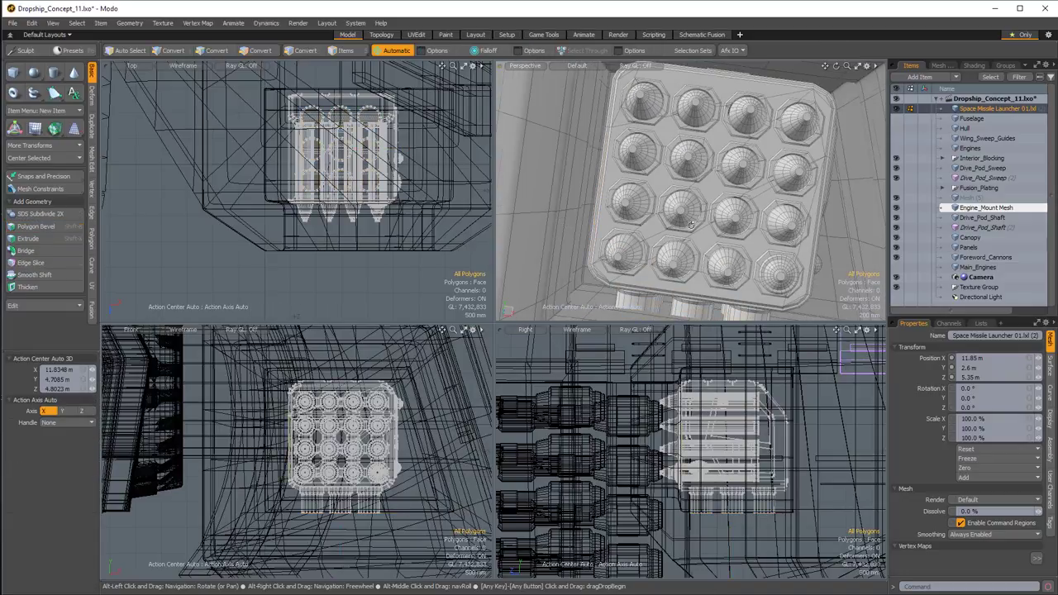
Offset all of the launcher's polygons -190 mm along X and 60 mm along Y within the recess.
left_click_drag(712, 142, 677, 250, "alt")
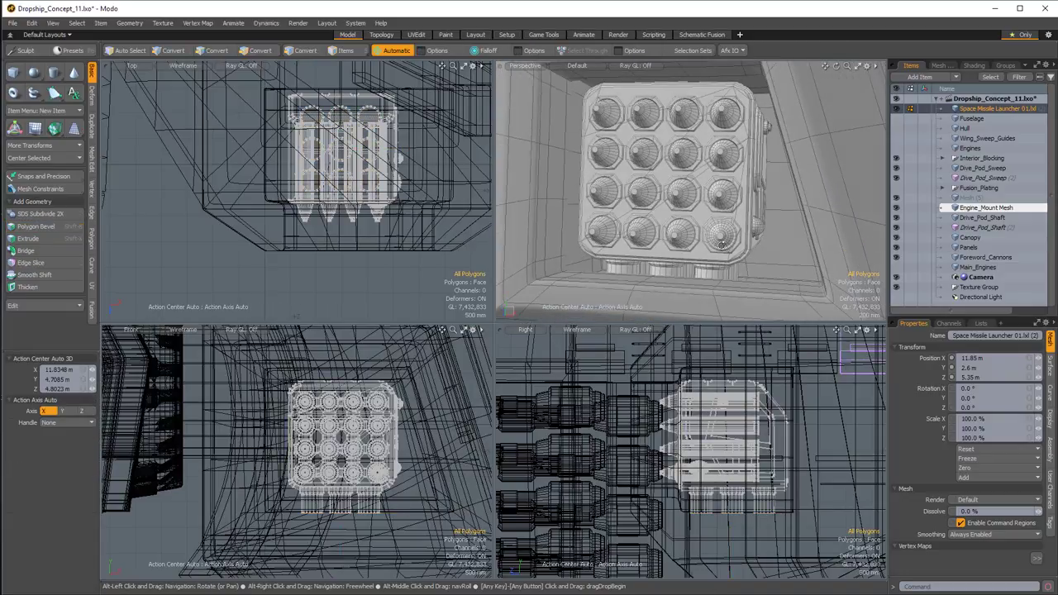
key("w")
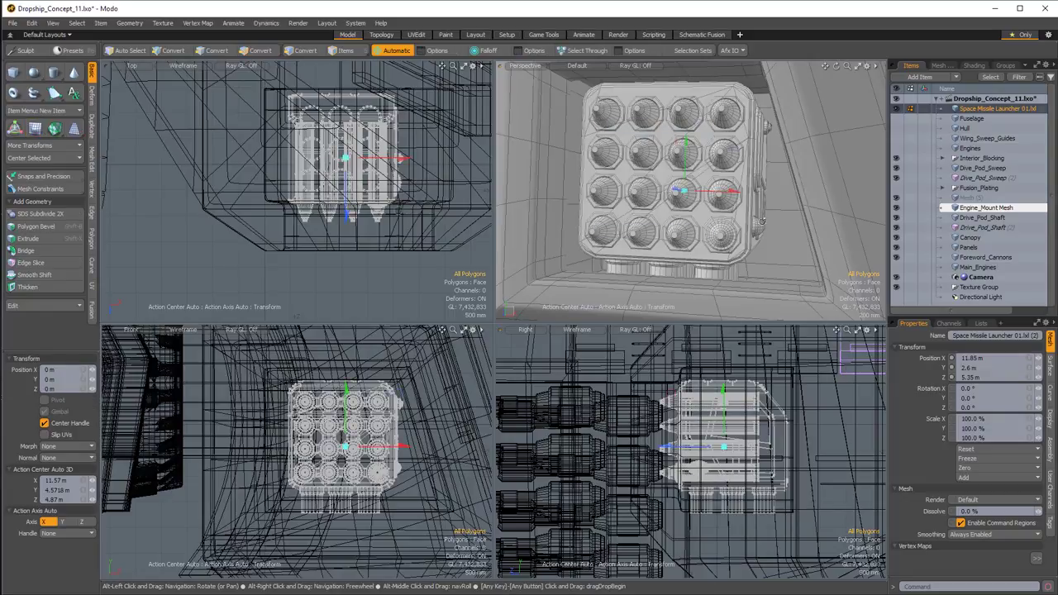
left_click_drag(798, 260, 716, 197, "alt")
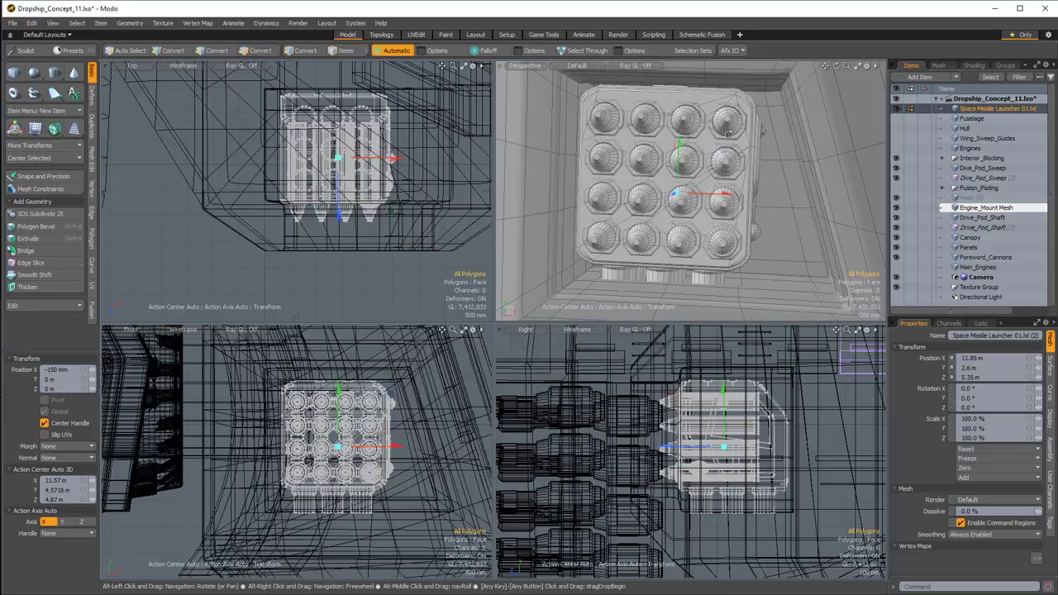
left_click_drag(621, 142, 625, 110, "alt")
scroll(638, 149, "up", 3)
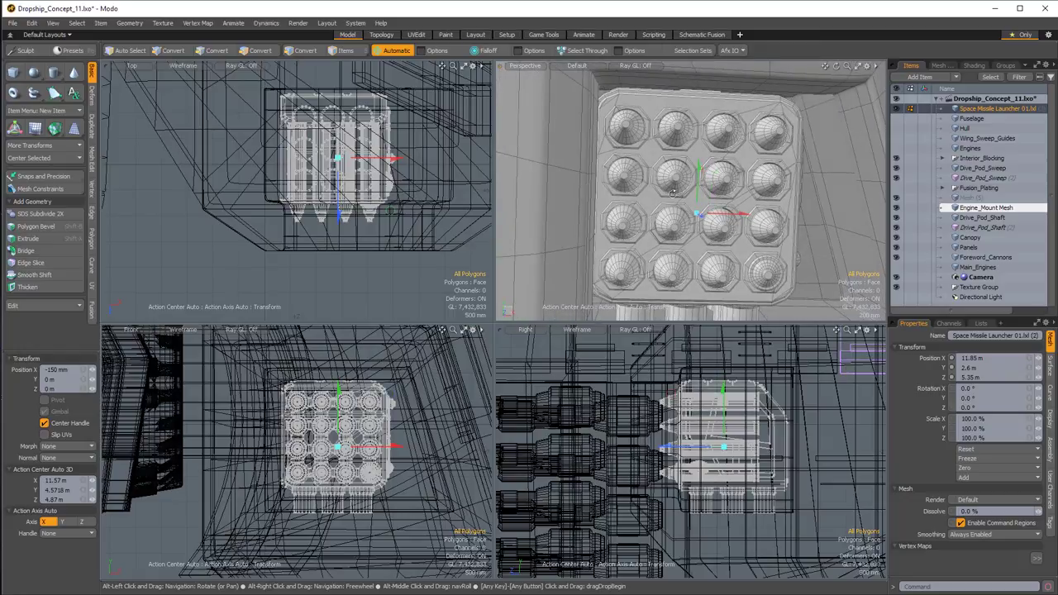
left_click_drag(698, 210, 724, 215, "alt")
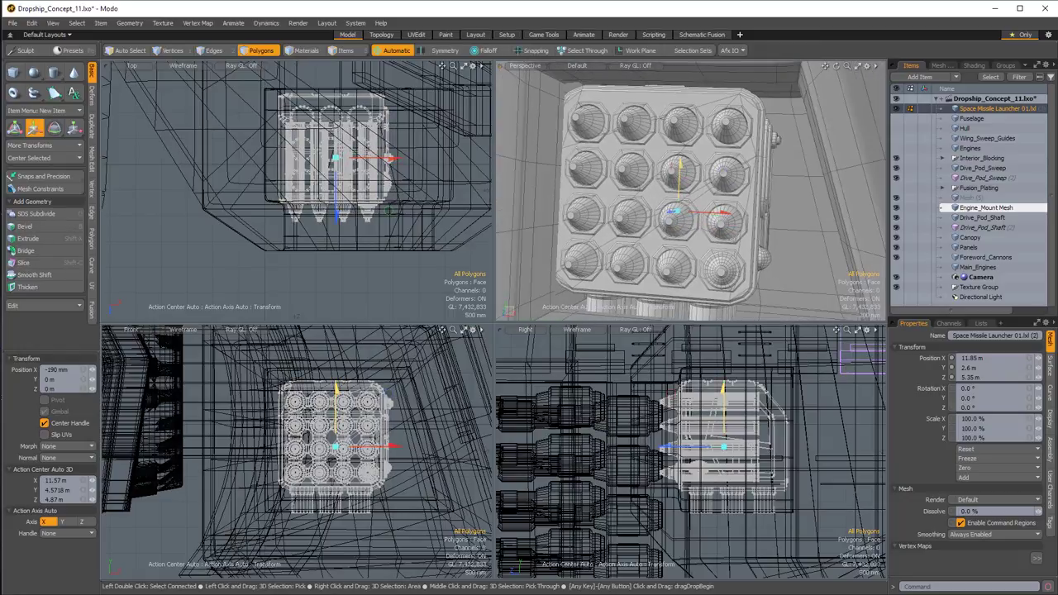
left_click_drag(681, 168, 680, 162)
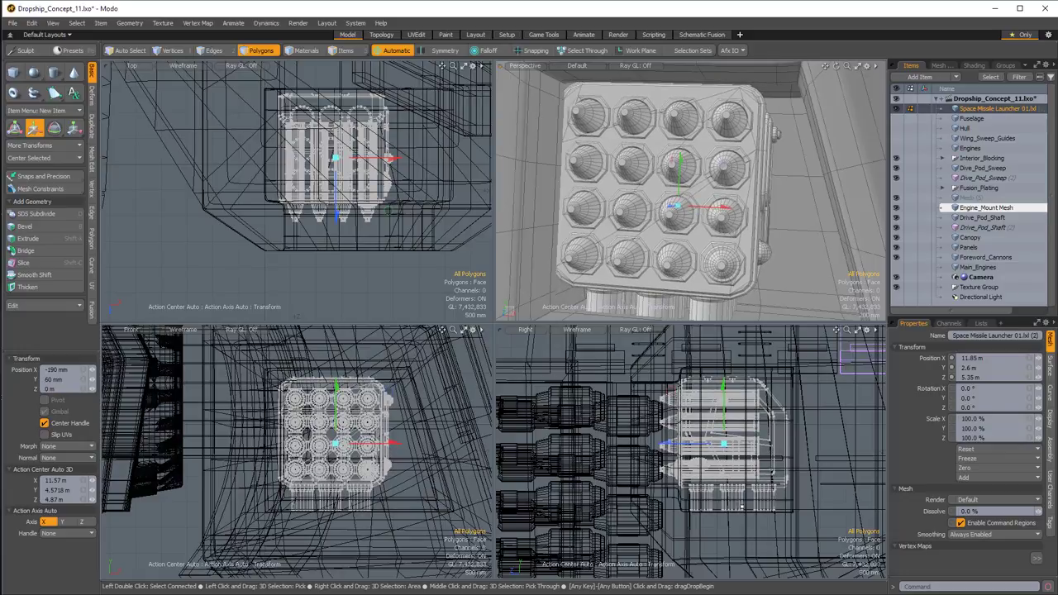
Move the bottom edges of the nine launcher supports -60 mm along Y to reach the recess floor.
key("space")
key("2")
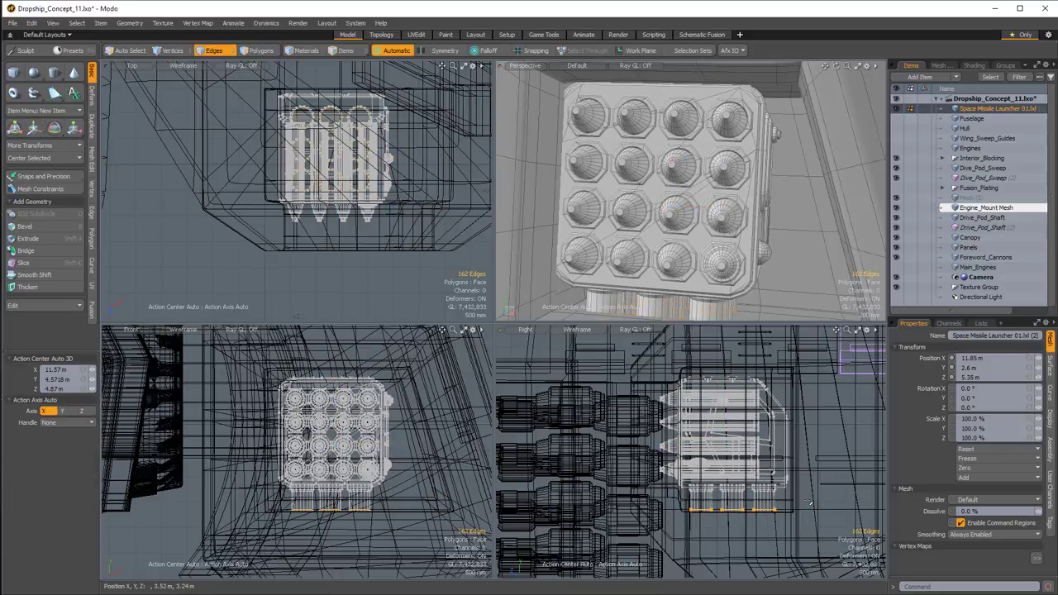
key("y")
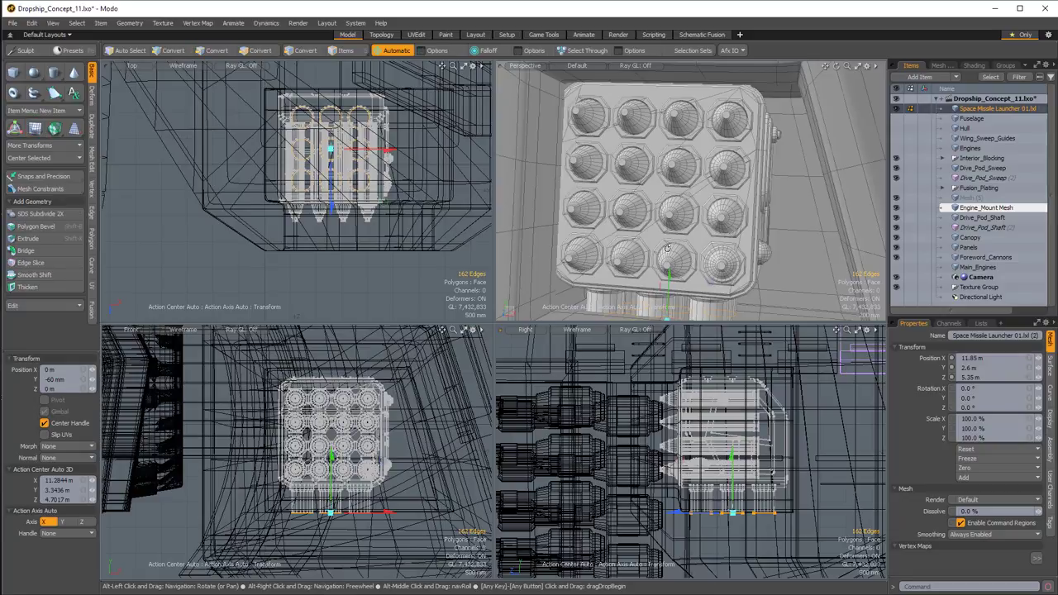
left_click_drag(764, 194, 777, 170, "alt")
key("space")
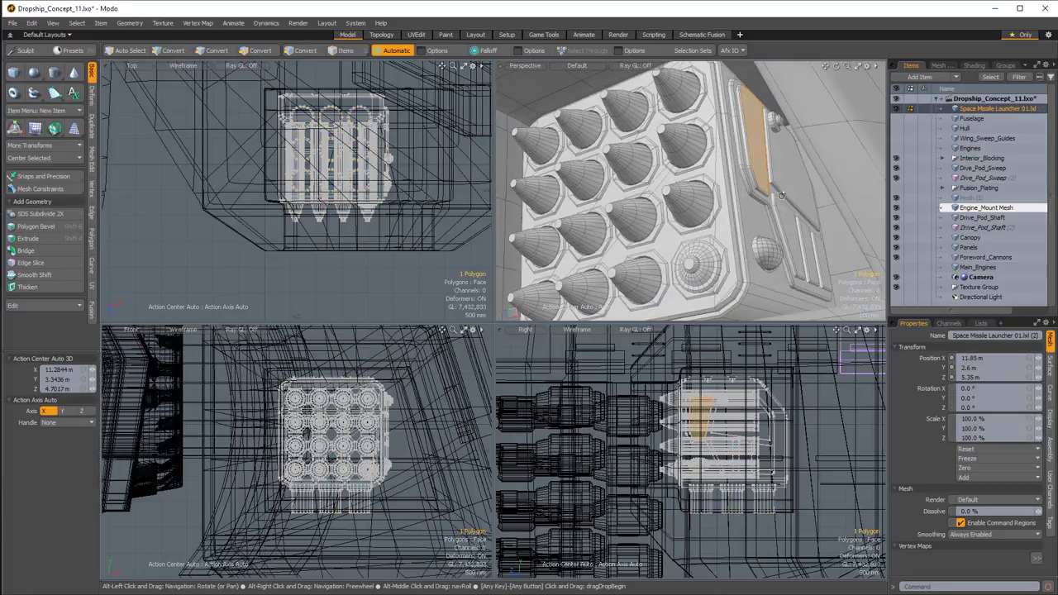
Bevel the three slotted panel faces on the launcher's side with a 1.17 m shift into the recess side wall.
left_click(781, 217)
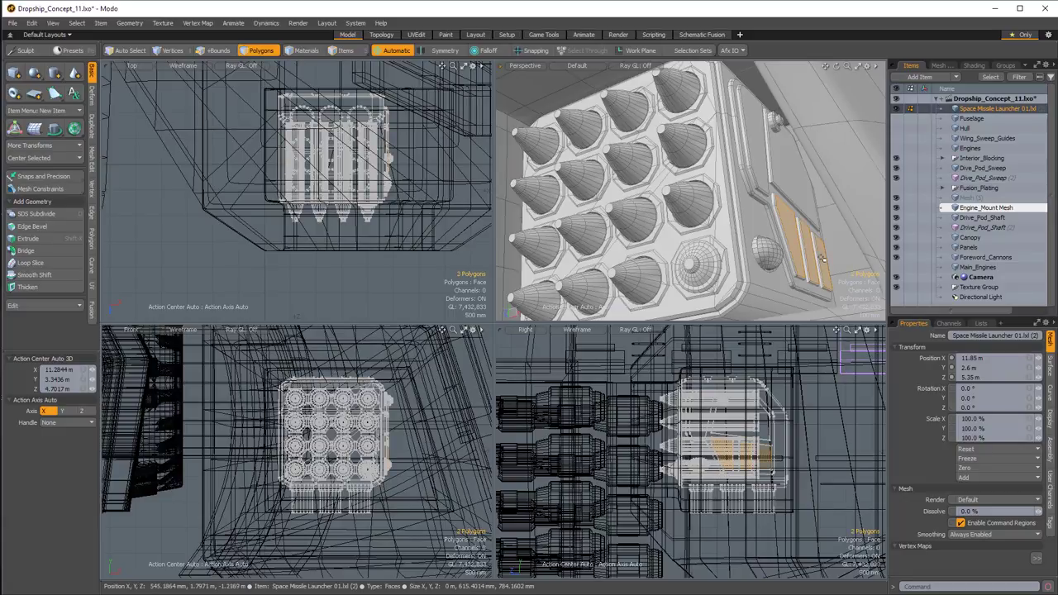
left_click_drag(822, 259, 764, 241, "alt")
key("b")
left_click(790, 246)
scroll(790, 246, "down", 5)
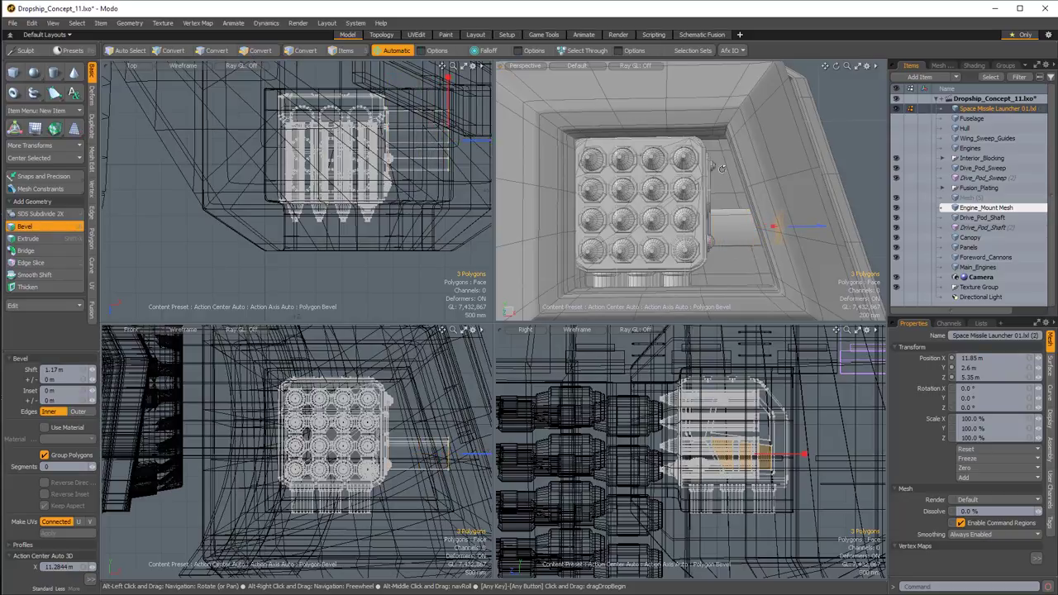
left_click_drag(809, 227, 725, 260, "alt")
key("Escape")
key("Escape")
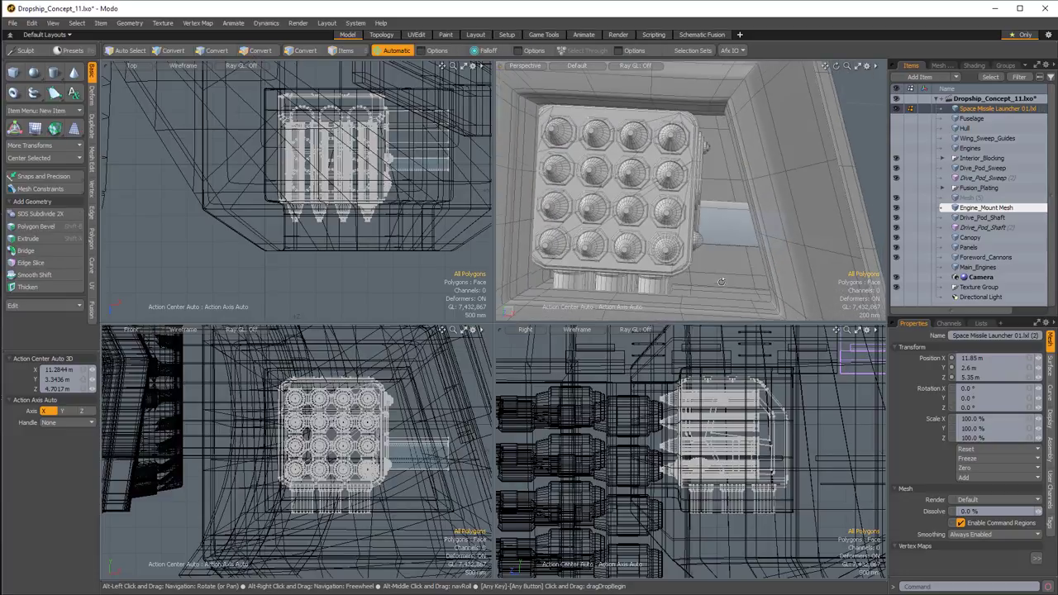
left_click_drag(717, 216, 616, 157, "alt")
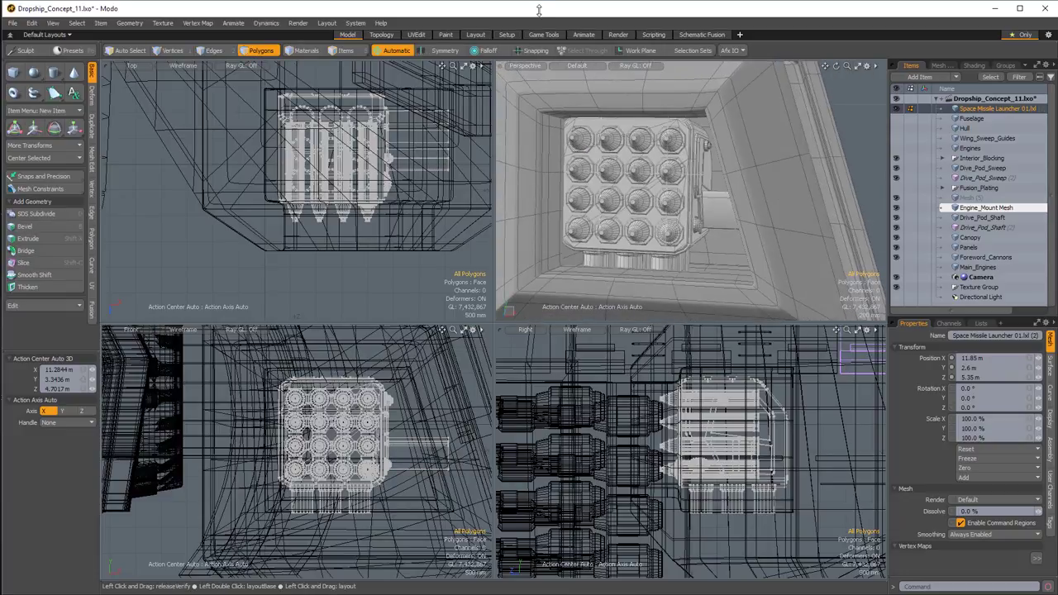
Add the Space Laser 01 mesh from the Spacecraft presets to the scene and return to the four-view modelling layout.
left_click(475, 35)
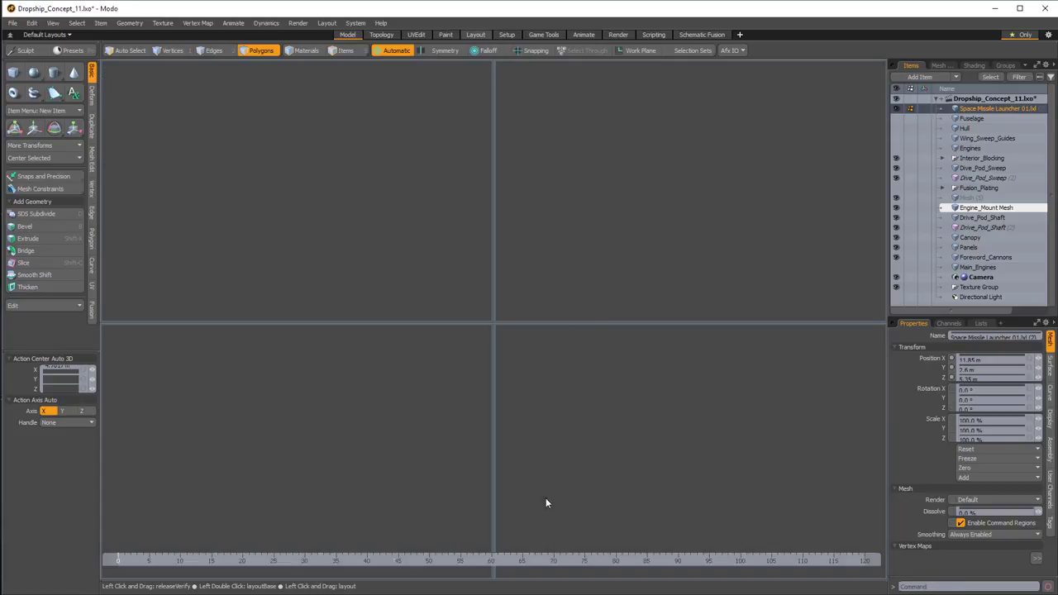
scroll(878, 436, "down", 1)
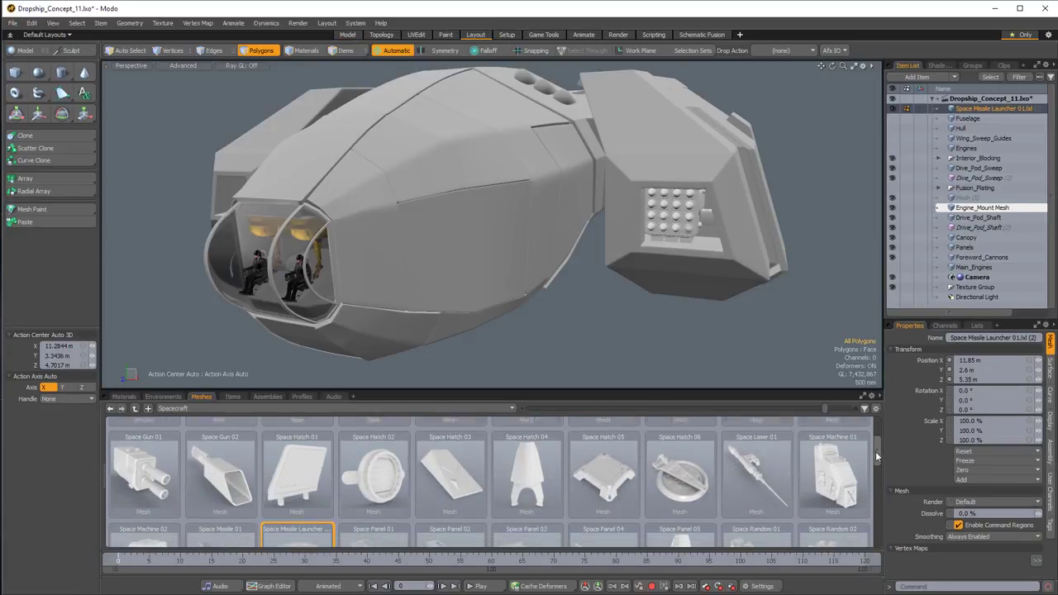
mouse_move(746, 460)
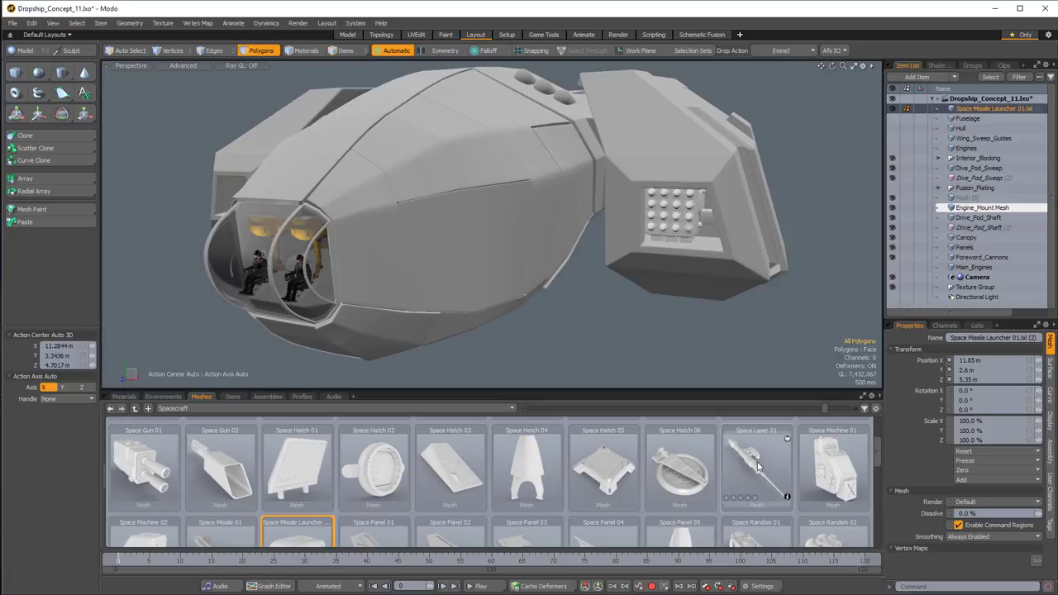
double_click(753, 469)
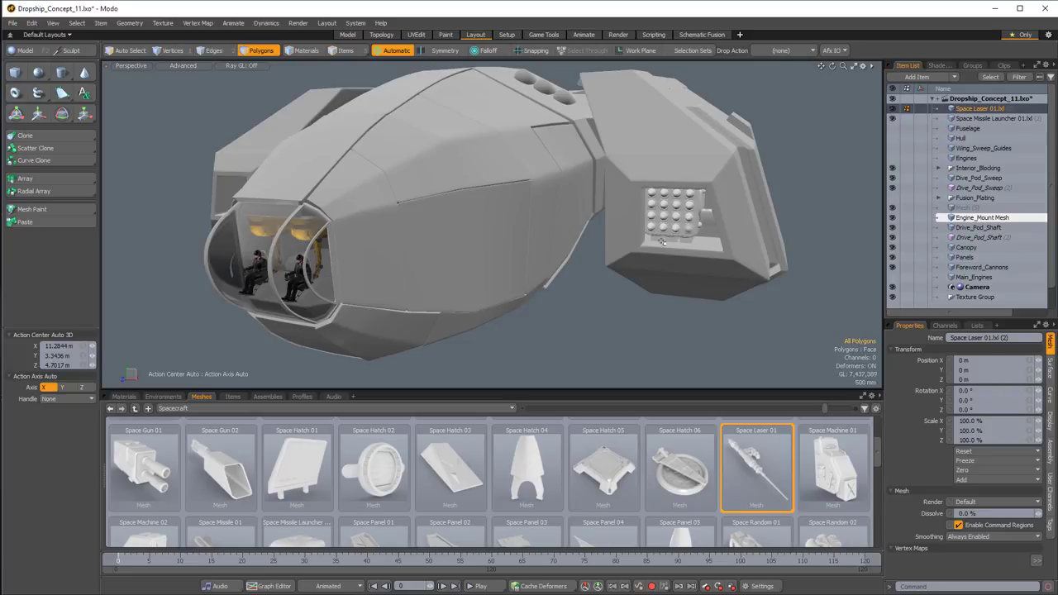
left_click(347, 35)
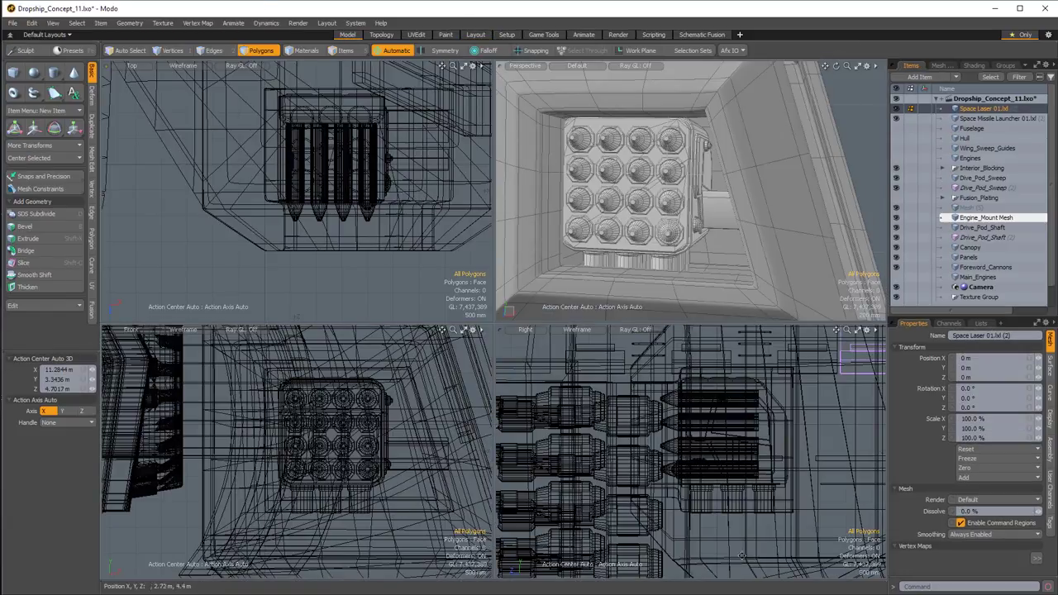
scroll(760, 557, "down", 5)
left_click_drag(780, 559, 759, 516, "alt")
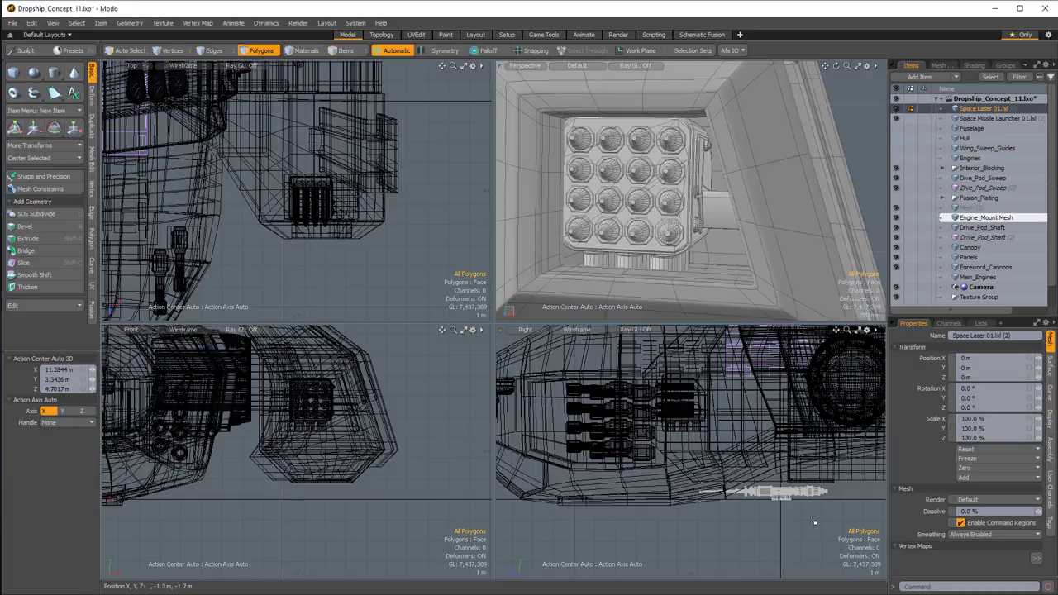
Select the Space Laser item and move it into the drive pod's front recess at X 13.44 m and Y 3.42 m.
left_click(781, 496)
left_click_drag(370, 486, 311, 462, "ctrl+alt")
left_click_drag(312, 462, 394, 500, "alt")
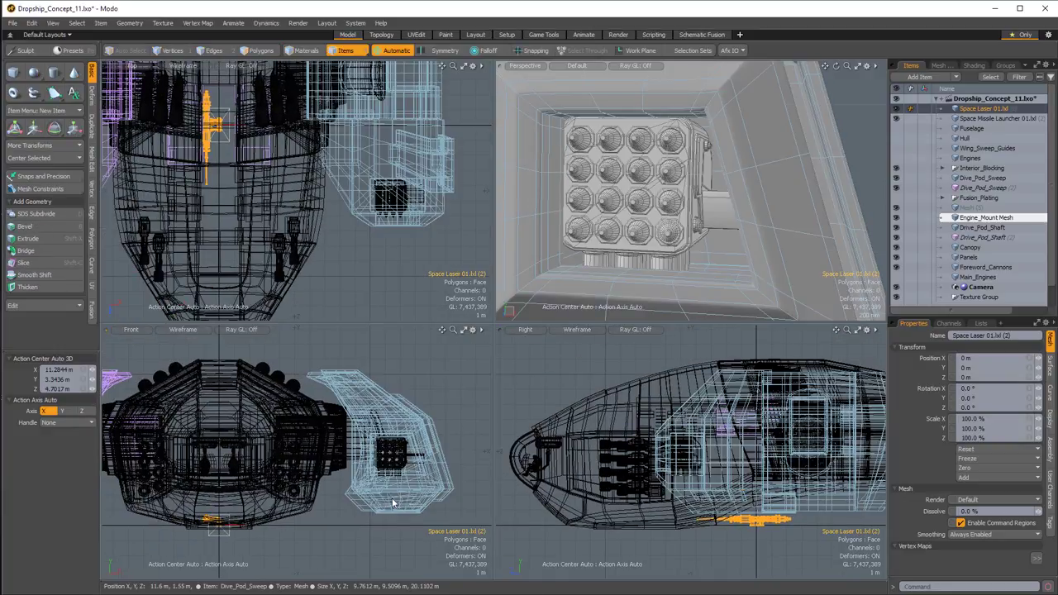
key("w")
left_click_drag(258, 479, 237, 473, "alt")
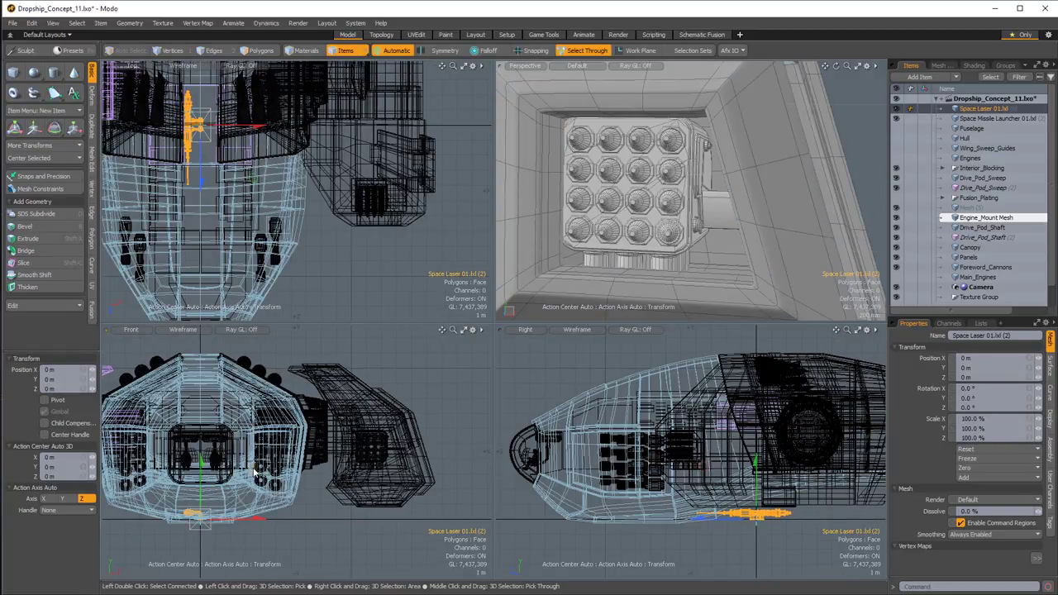
left_click_drag(400, 470, 437, 437)
key("shift+a")
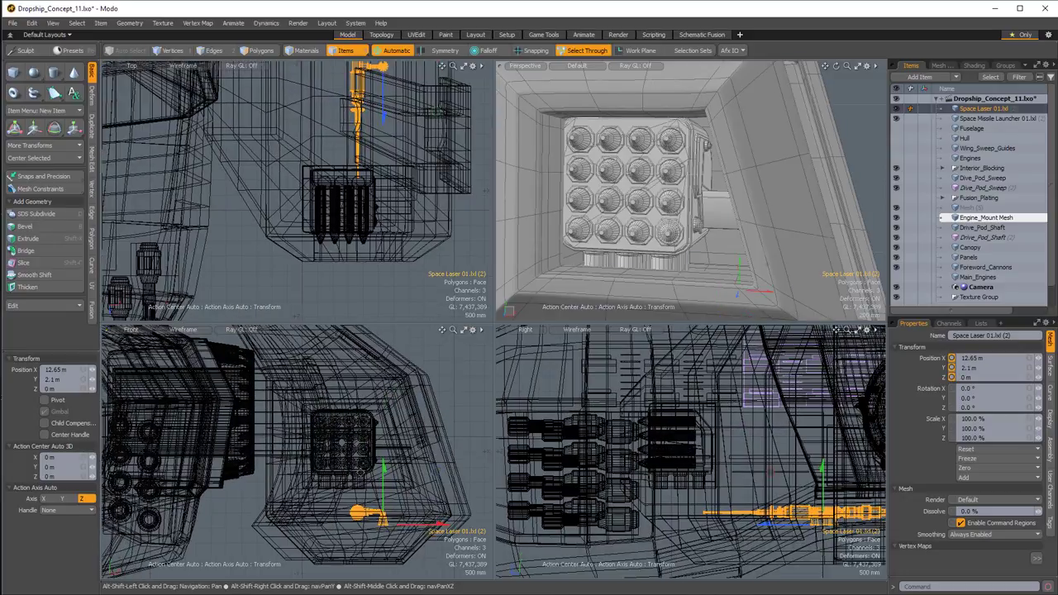
left_click_drag(385, 477, 410, 442)
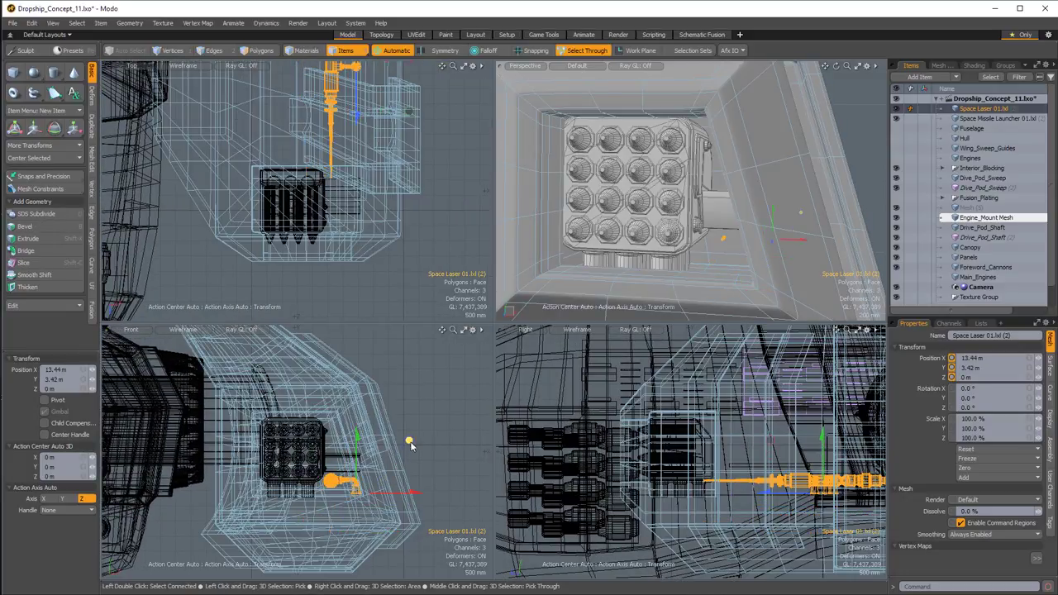
Reposition the laser item to X 13.7 m and Z 4.7 m so it sits beside the missile launcher in the recess.
left_click_drag(704, 250, 674, 239, "alt")
left_click_drag(433, 149, 398, 141, "ctrl+alt")
left_click_drag(399, 140, 402, 265, "alt")
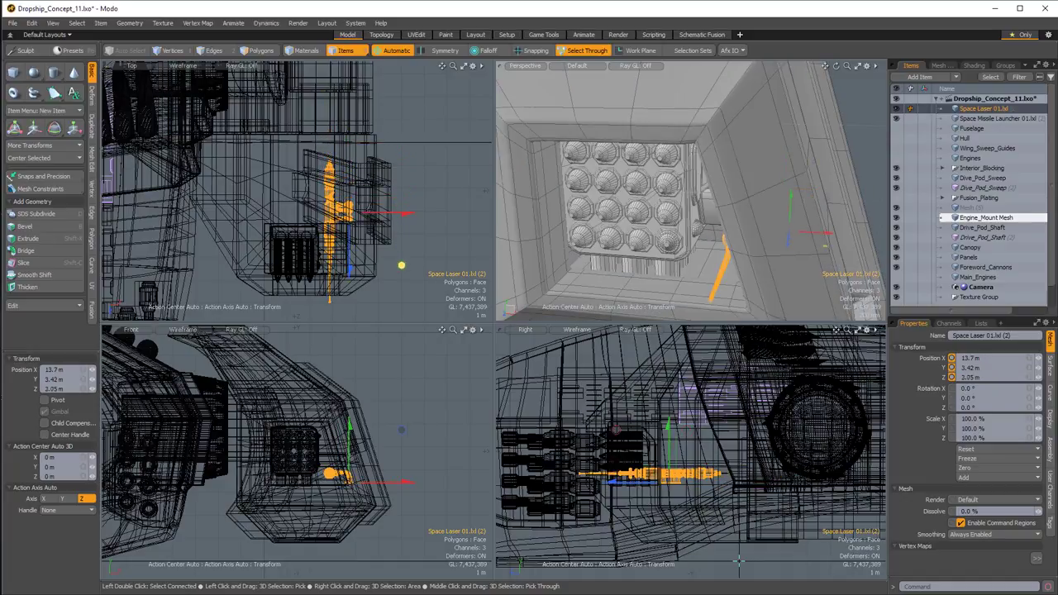
left_click_drag(686, 191, 713, 166, "alt")
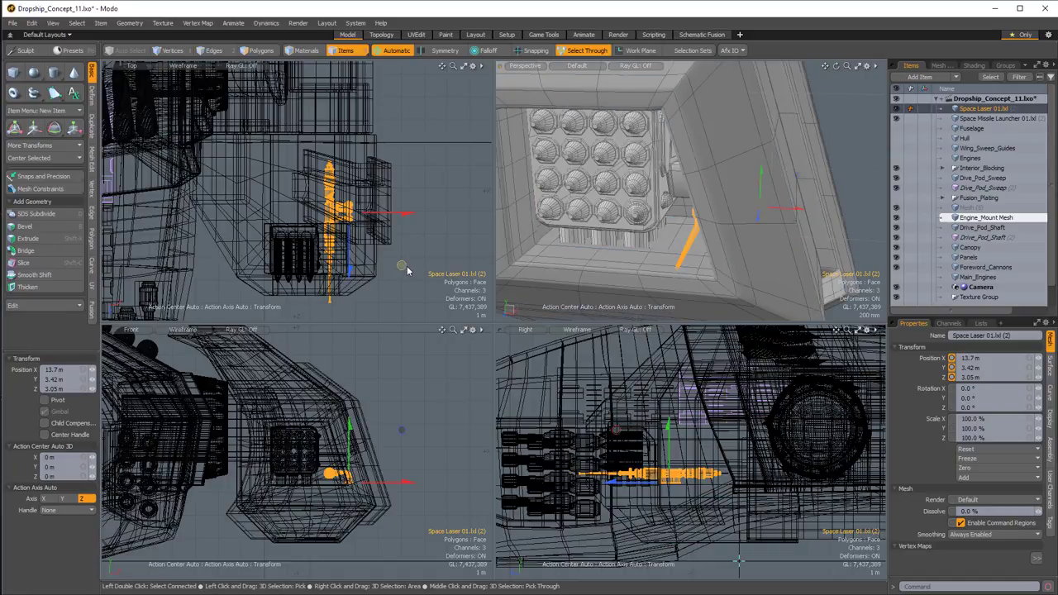
left_click_drag(350, 263, 350, 300)
left_click_drag(719, 188, 649, 162, "alt")
left_click_drag(649, 162, 675, 182, "alt")
Scale all of the laser's polygons to 63.5 % and shift them slightly along X toward the missile launcher.
key("3")
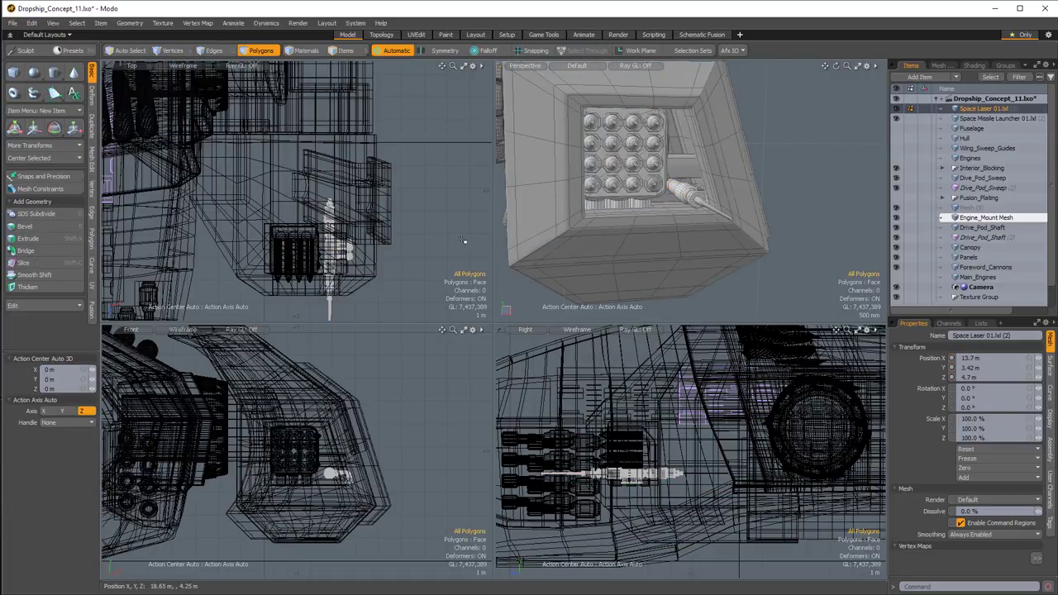
key("e")
key("r")
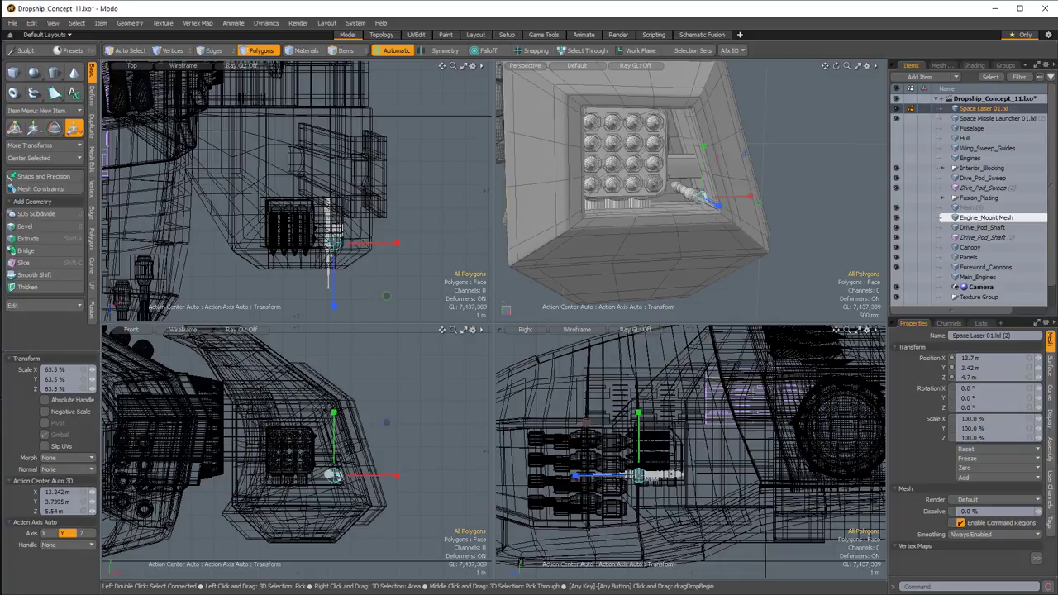
left_click_drag(652, 200, 716, 236, "alt")
scroll(736, 181, "up", 3)
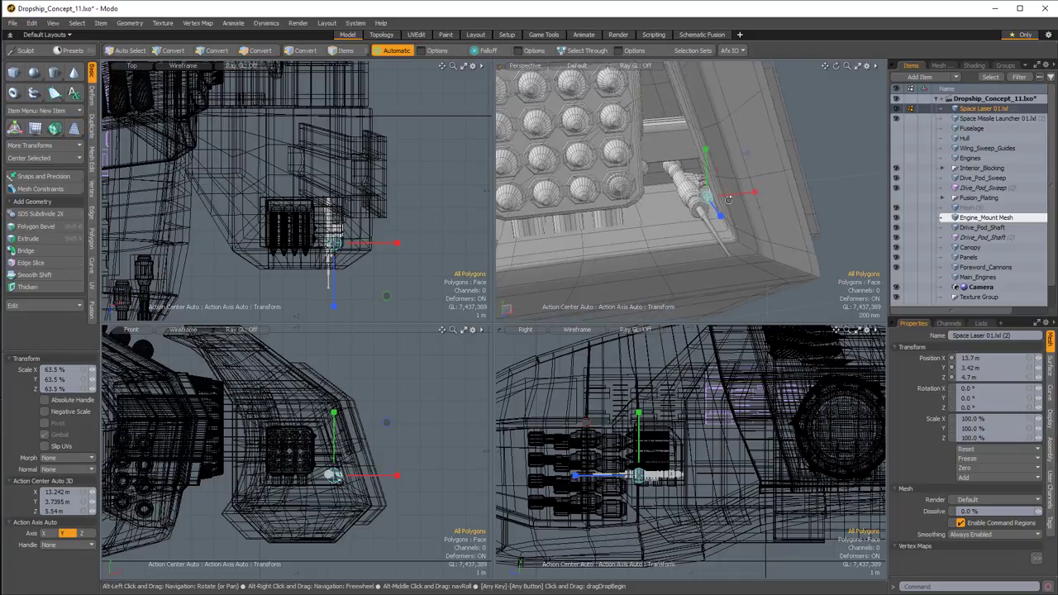
mouse_move(748, 169)
left_mouse_down("alt+shift")
mouse_move(786, 158)
mouse_move(765, 183)
mouse_move(733, 189)
mouse_move(756, 189)
left_mouse_up("alt+shift")
key("w")
left_click_drag(756, 188, 723, 210, "alt")
left_click_drag(723, 210, 729, 142, "ctrl+alt")
Extend the bottom edge loops of the laser's mount by -224 mm along Y into the recess floor.
key("q")
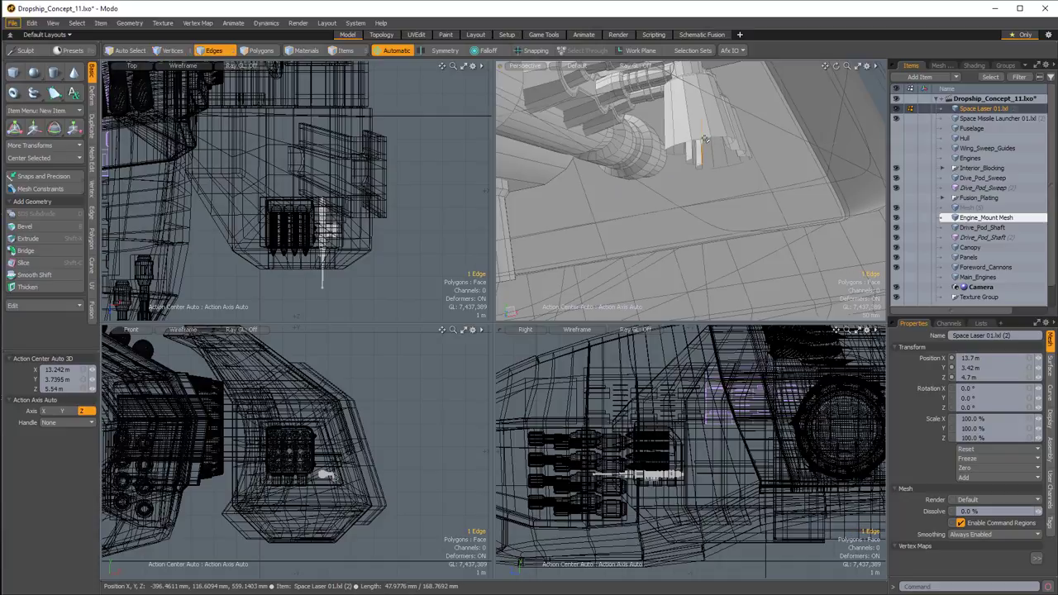
double_click(704, 139)
left_click_drag(704, 139, 741, 178, "alt")
key("z")
left_click(740, 183)
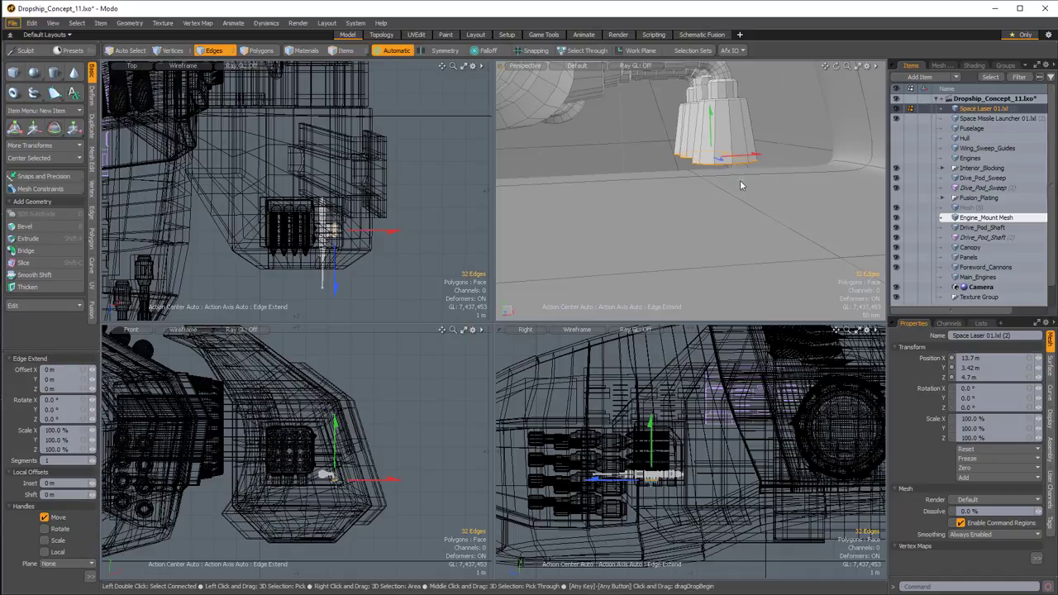
left_click_drag(741, 184, 721, 156, "alt")
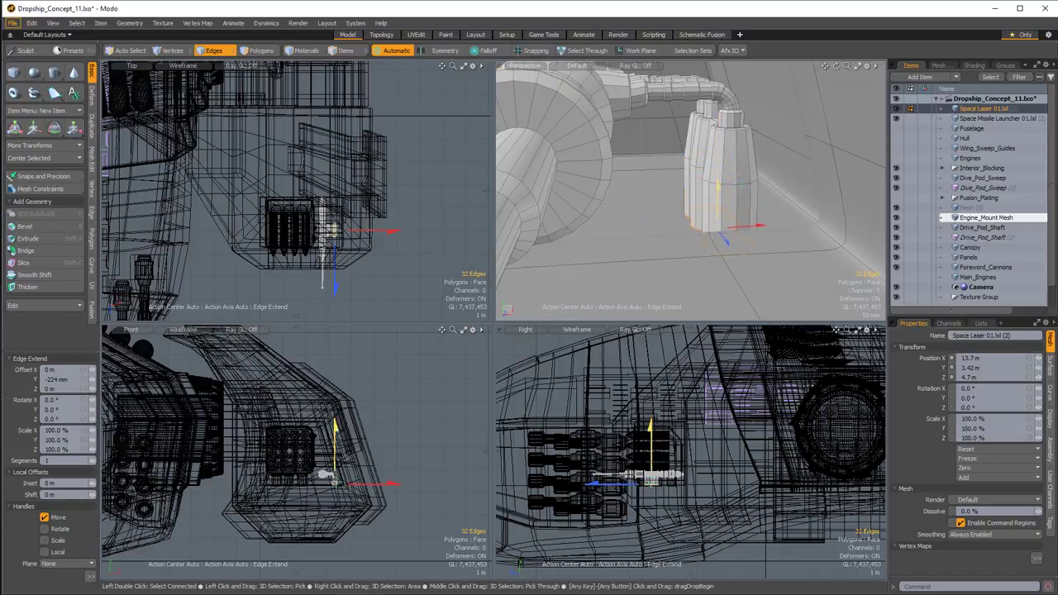
left_click_drag(744, 174, 674, 229, "ctrl+alt")
key("space")
left_click(818, 178)
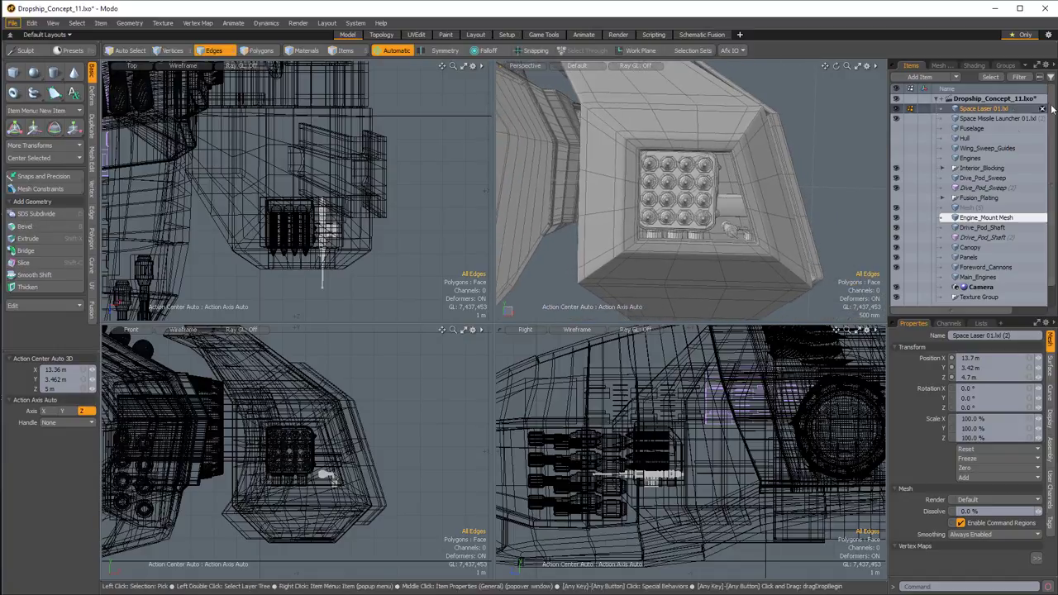
Delete the Space Missile Launcher and Space Laser 01 material groups from the Shader Tree.
left_click(939, 66)
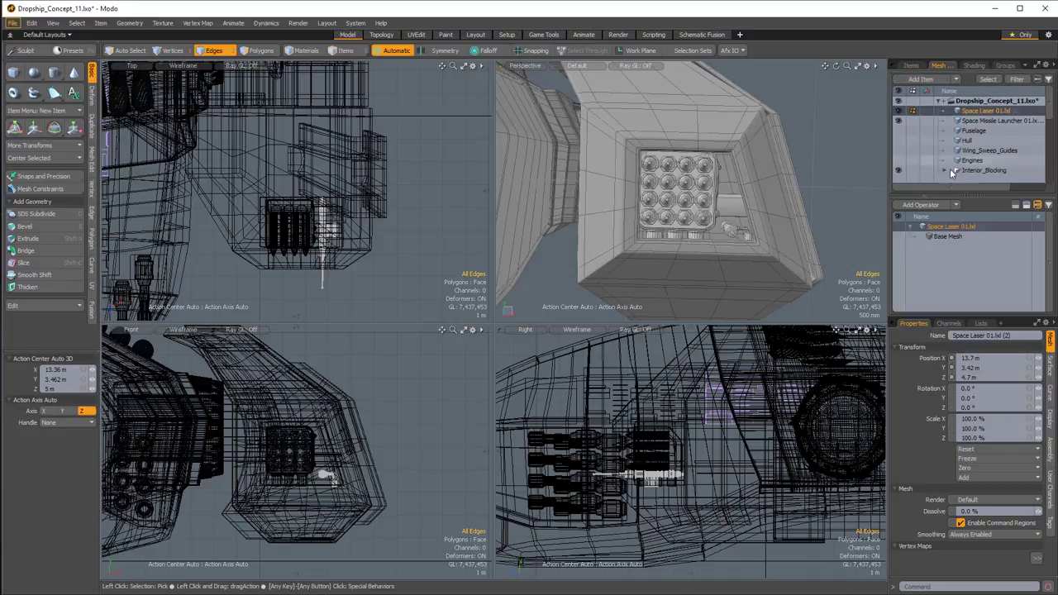
left_click(974, 65)
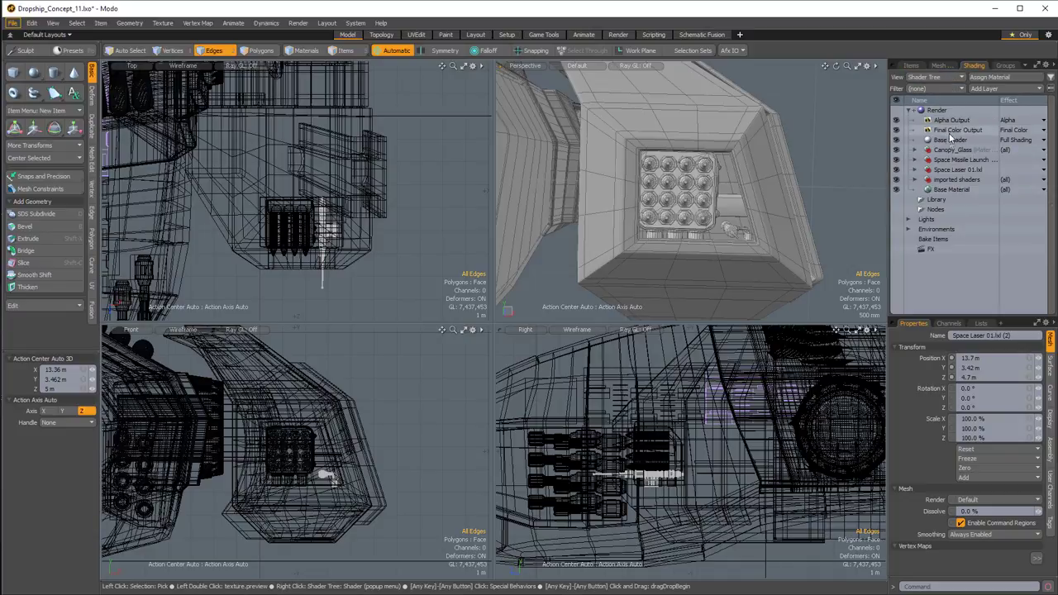
left_click(947, 160)
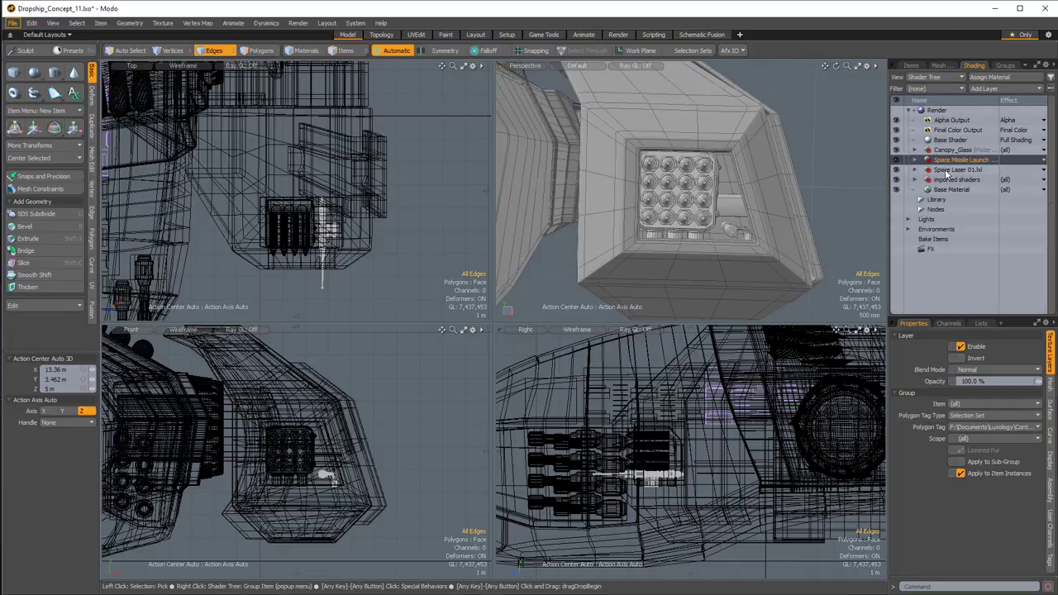
left_click(947, 170, "shift")
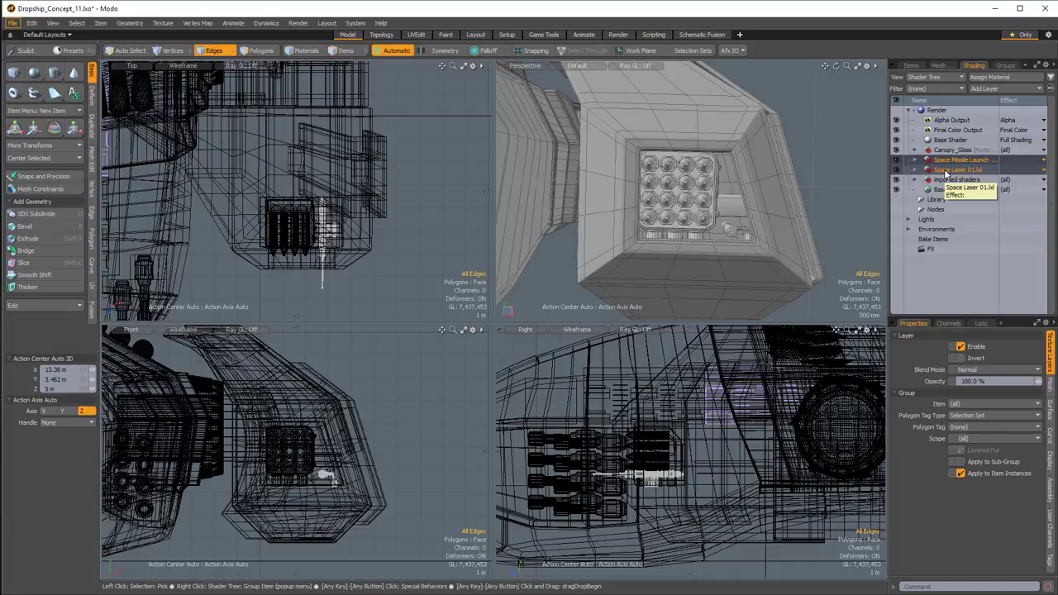
key("Delete")
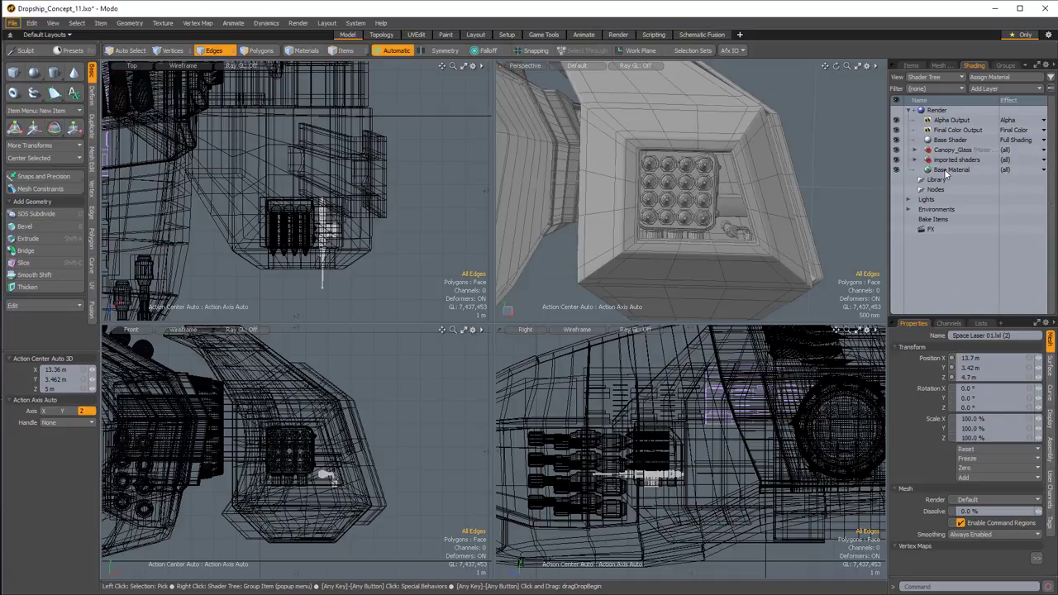
Select the missile launcher and laser items together and cut all of their geometry.
left_click_drag(734, 218, 654, 178, "alt")
scroll(679, 181, "up", 4)
key("5")
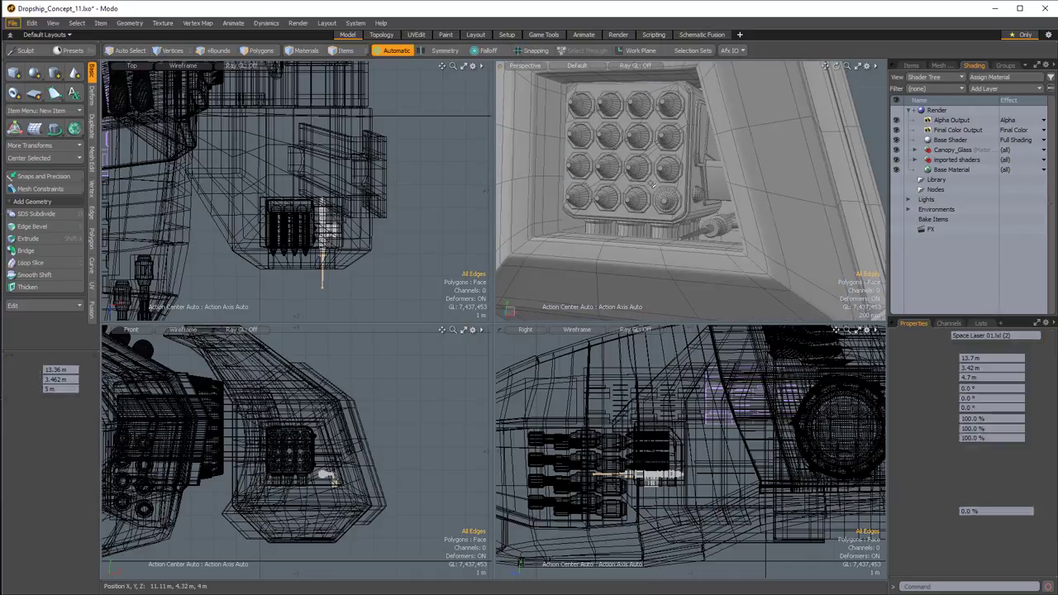
left_click(653, 187)
left_click(722, 224, "shift")
mouse_move(723, 223)
left_mouse_down("alt")
mouse_move(717, 211)
mouse_move(698, 219)
mouse_move(714, 219)
left_mouse_up("alt")
scroll(718, 211, "down", 3)
key("2")
key("h")
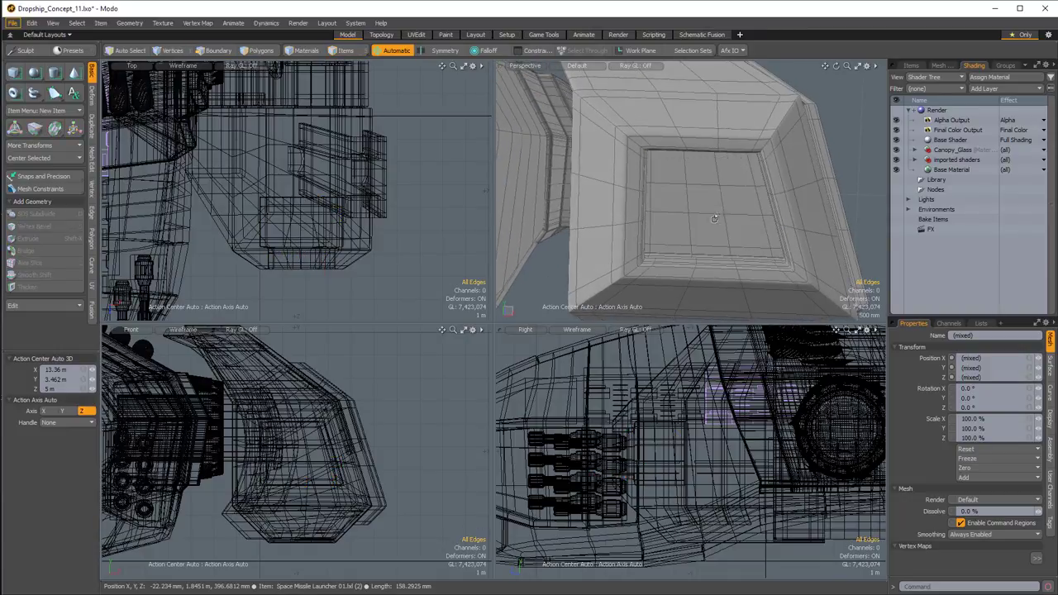
Paste the cut launcher and laser geometry into the Dive_Pod_Sweep mesh and clear the edge selection.
key("5")
left_click(787, 182)
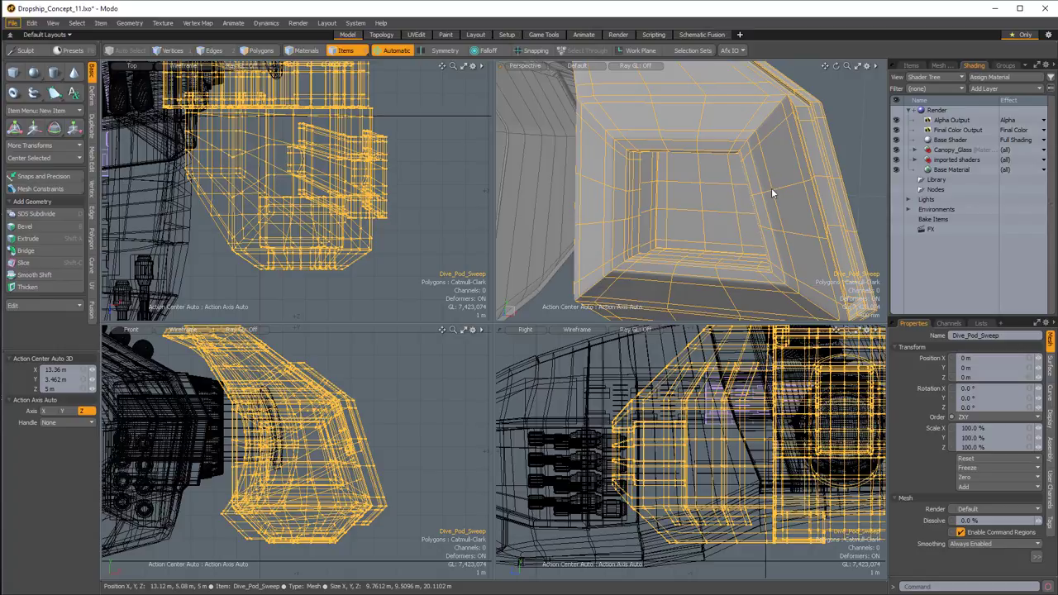
key("2")
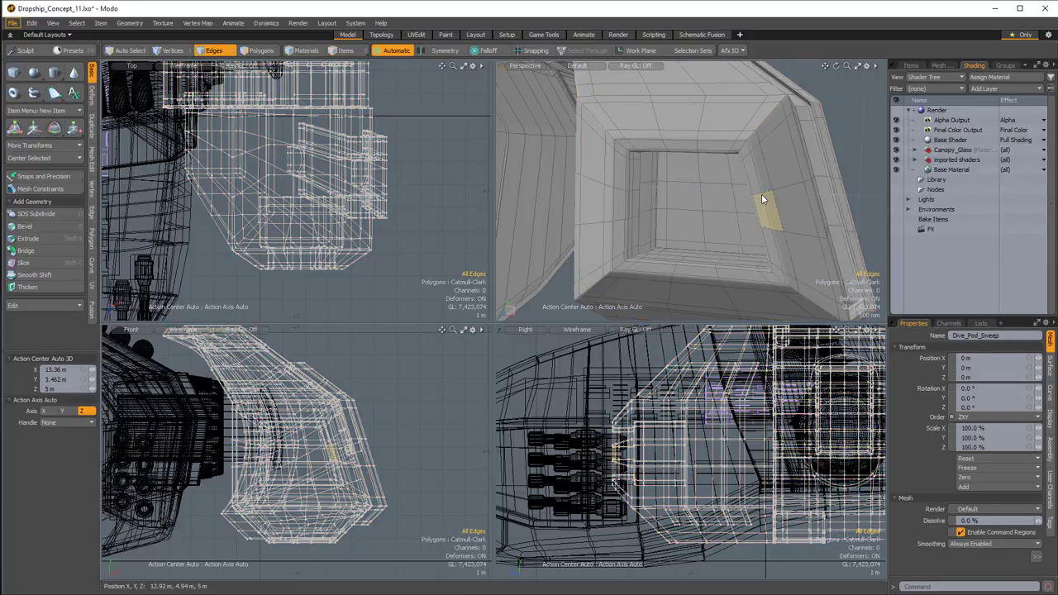
key("ctrl+v")
left_click_drag(758, 222, 641, 192, "ctrl+alt")
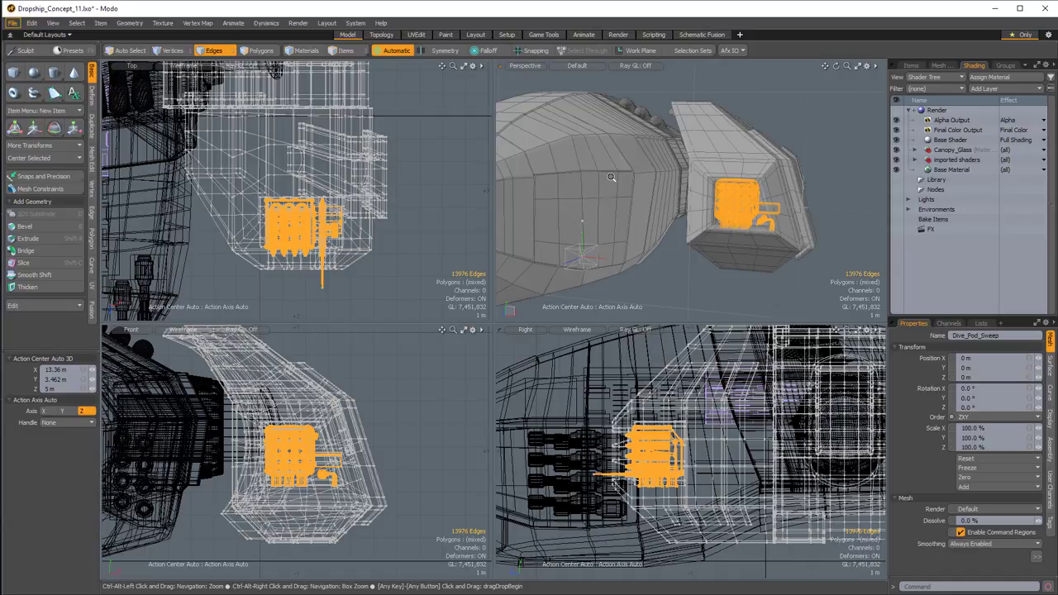
left_click_drag(623, 202, 623, 194, "alt")
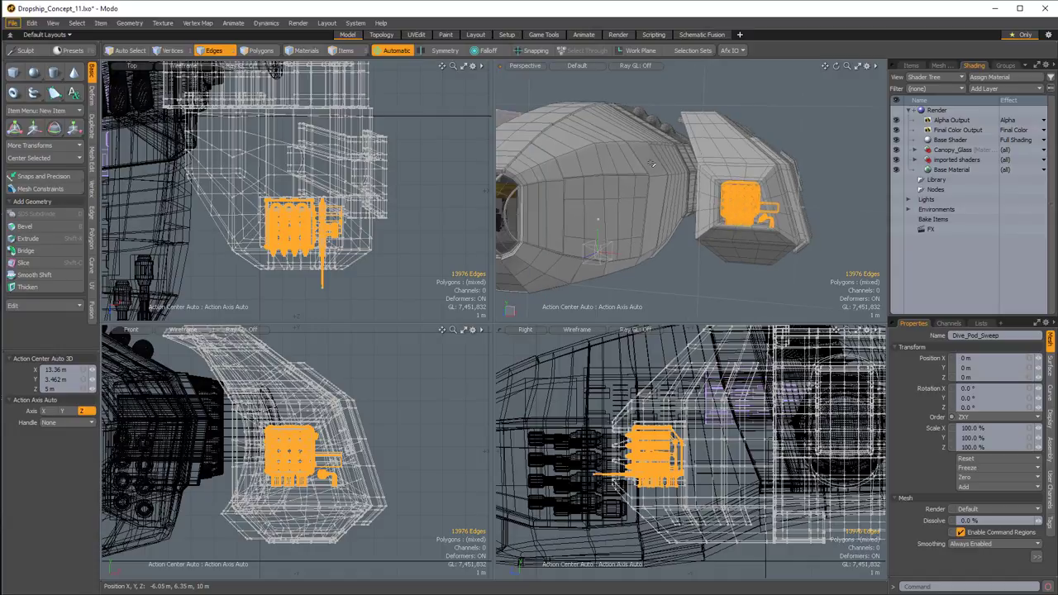
left_click_drag(652, 164, 586, 158, "alt")
left_click(812, 141)
Add the Space Engine 01 mesh from the Spacecraft presets to the scene and return to the four-view modelling layout.
left_click_drag(770, 157, 798, 193, "alt")
left_click_drag(700, 210, 603, 213, "alt")
left_click_drag(727, 197, 653, 198, "alt")
mouse_move(653, 198)
left_mouse_down("alt+shift")
mouse_move(712, 206)
mouse_move(558, 186)
mouse_move(609, 181)
mouse_move(674, 195)
left_mouse_up("alt+shift")
left_click_drag(674, 195, 624, 155, "alt")
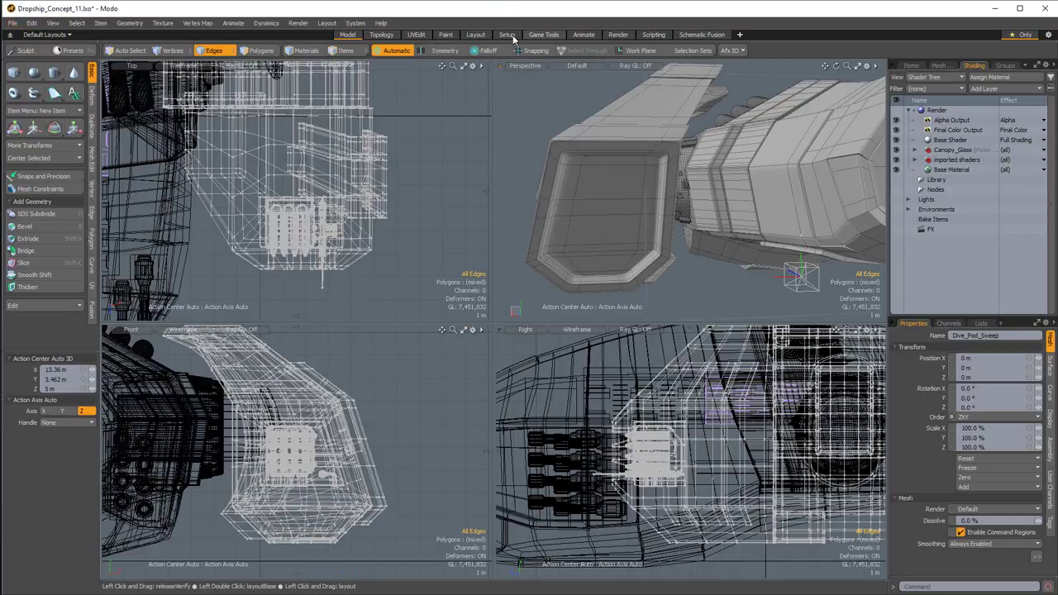
left_click(476, 35)
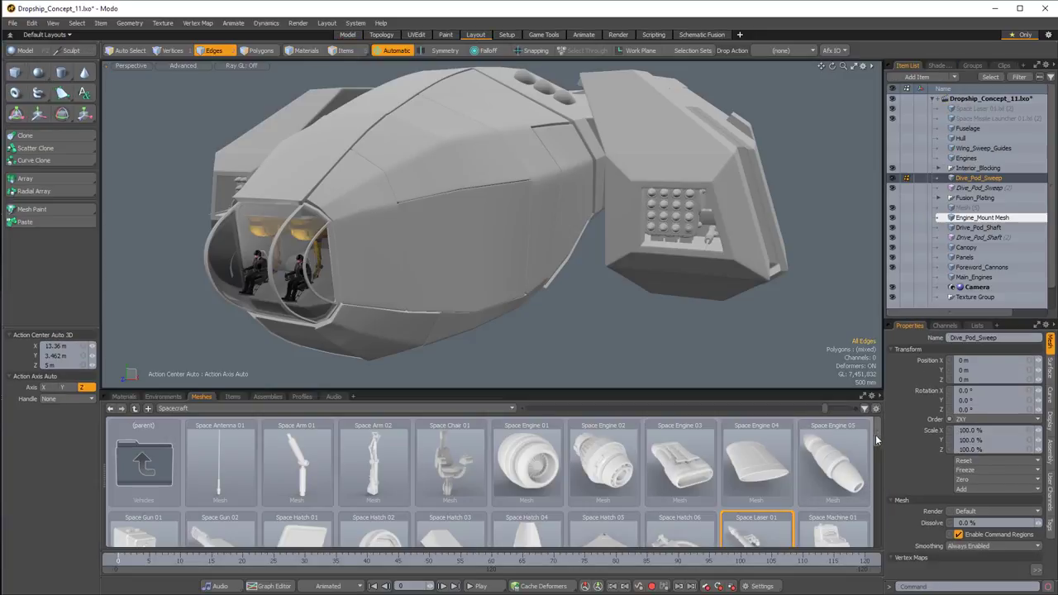
left_click_drag(878, 435, 875, 528)
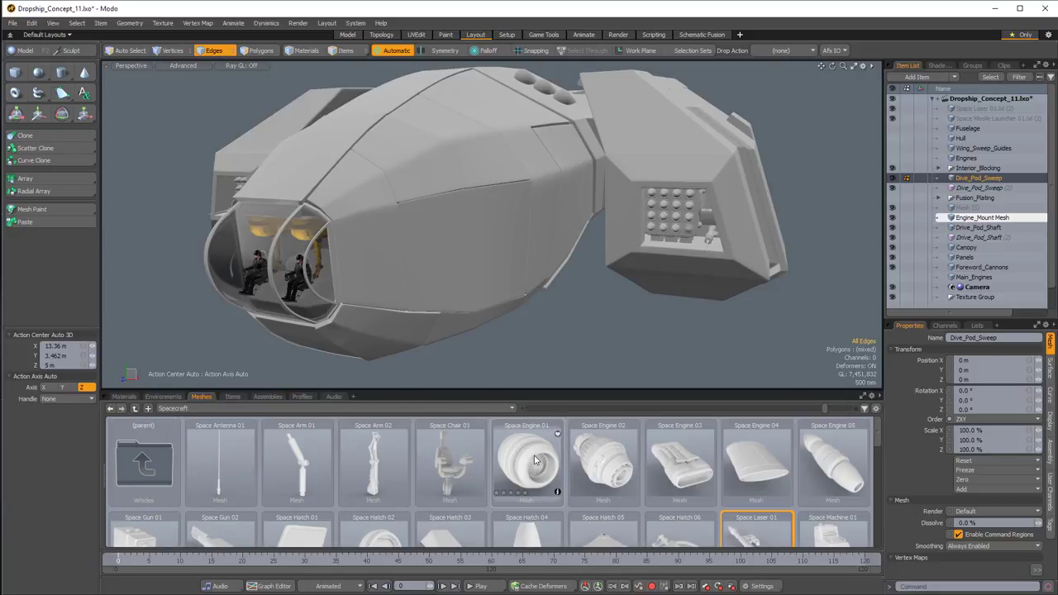
double_click(533, 457)
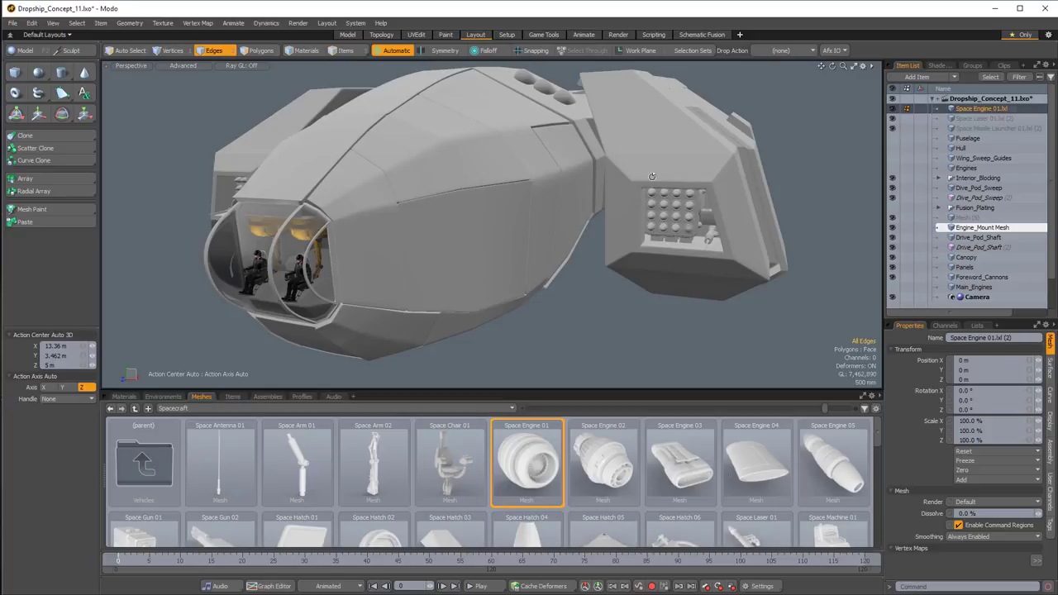
left_click(347, 36)
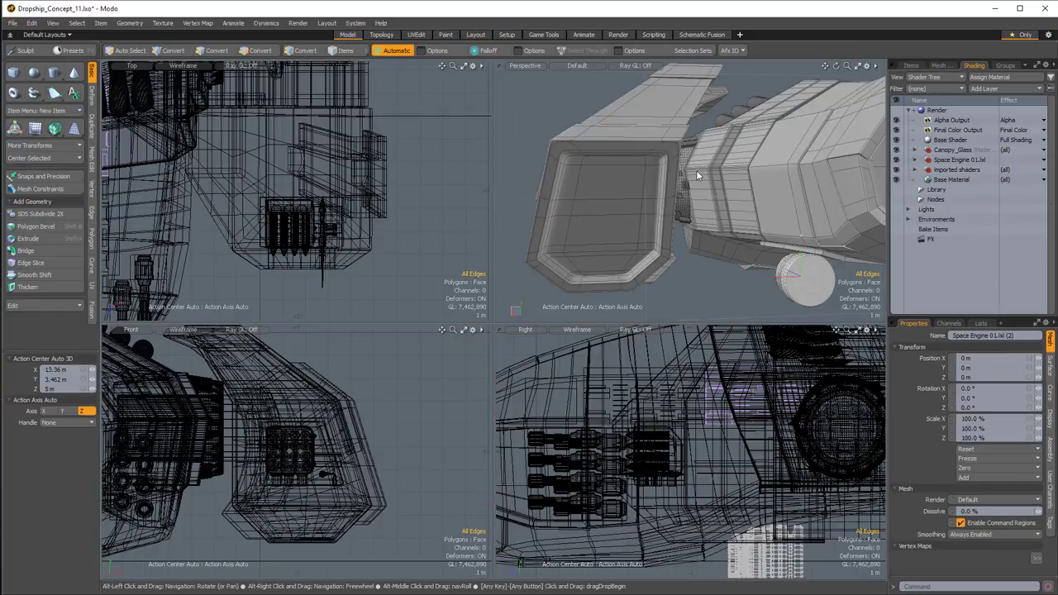
Rotate the added engine about its Y axis so that its nozzle faces the rear of the ship.
left_click_drag(755, 210, 677, 194, "alt")
left_click_drag(677, 194, 767, 234, "ctrl+alt")
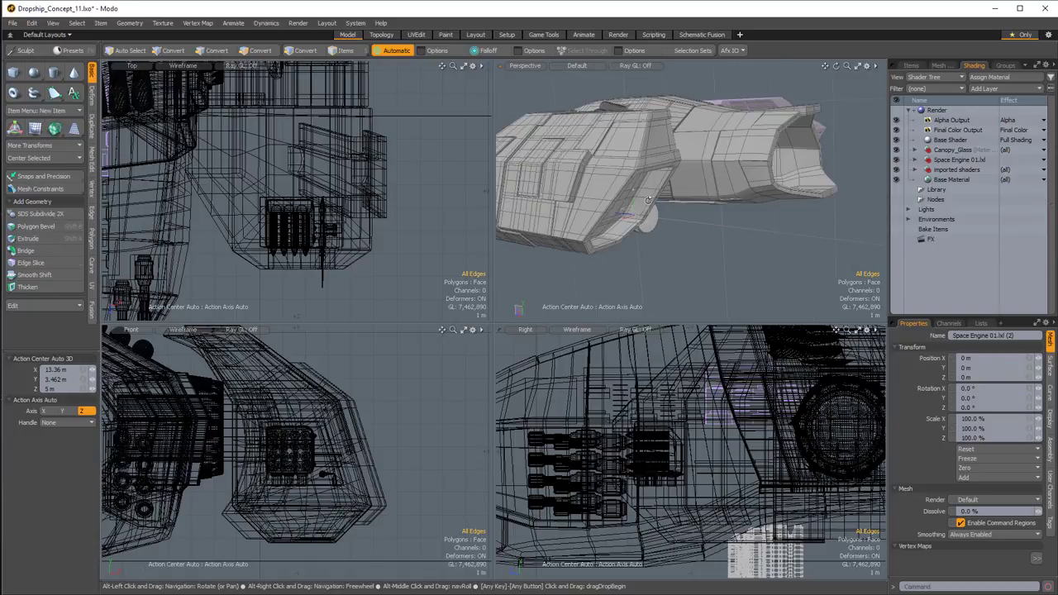
key("y")
key("e")
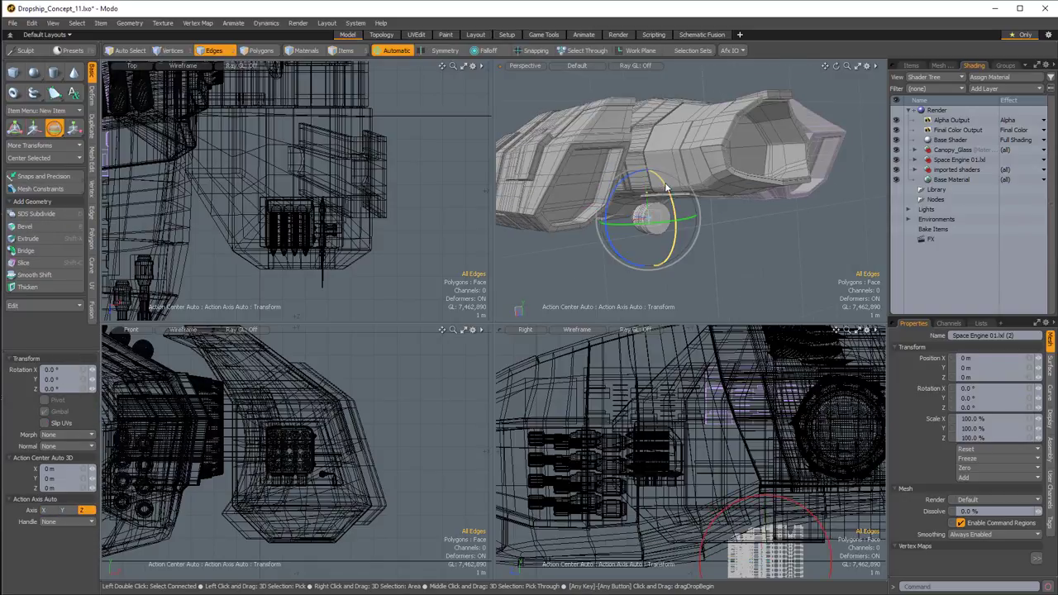
left_click_drag(660, 228, 616, 225)
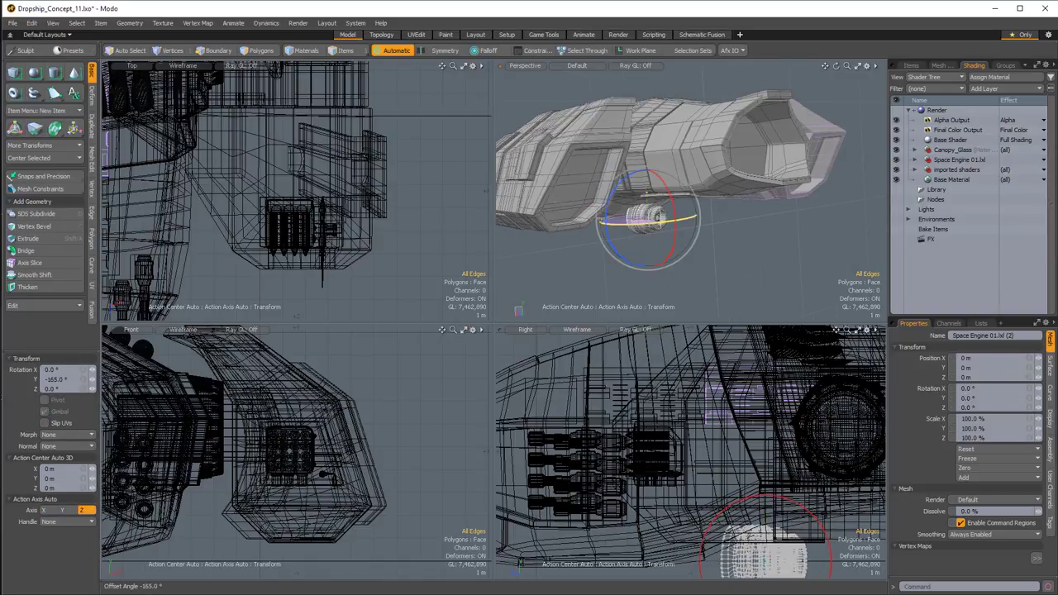
Move the engine 3.7 m in Y and -8.15 m in Z toward the rear of the ship.
key("w")
left_click_drag(730, 192, 662, 206, "alt")
left_click_drag(603, 221, 643, 220, "alt")
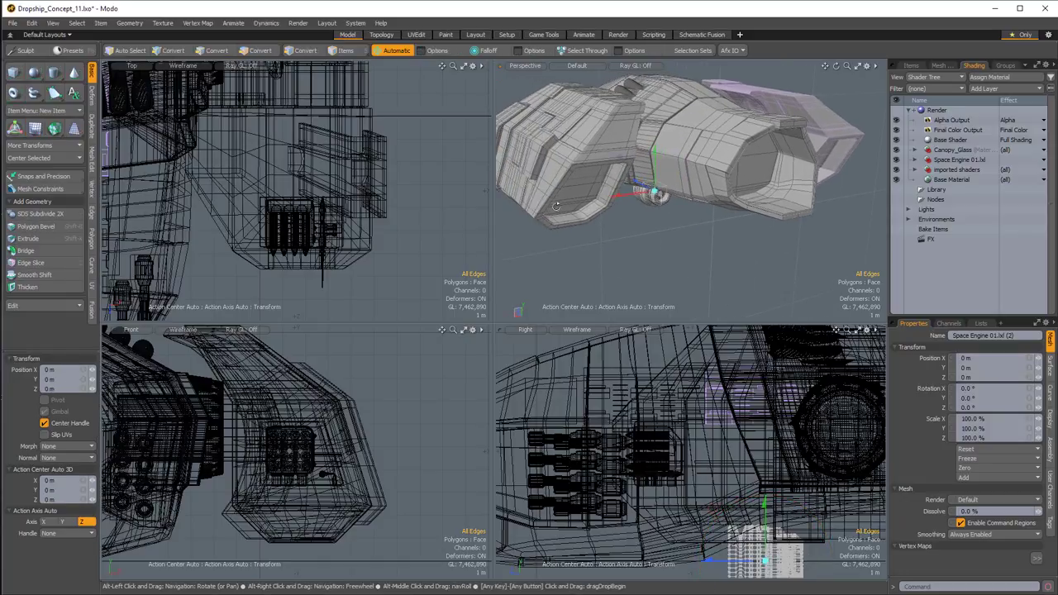
left_click_drag(868, 558, 714, 473, "alt")
left_click_drag(714, 473, 693, 502, "alt")
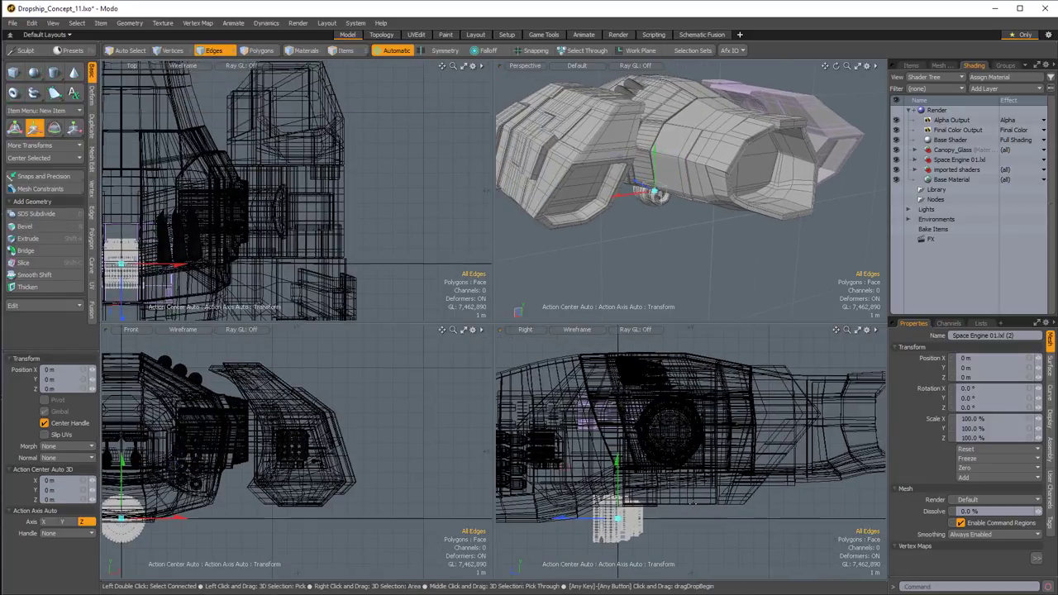
key("q")
key("w")
left_click_drag(565, 472, 689, 414)
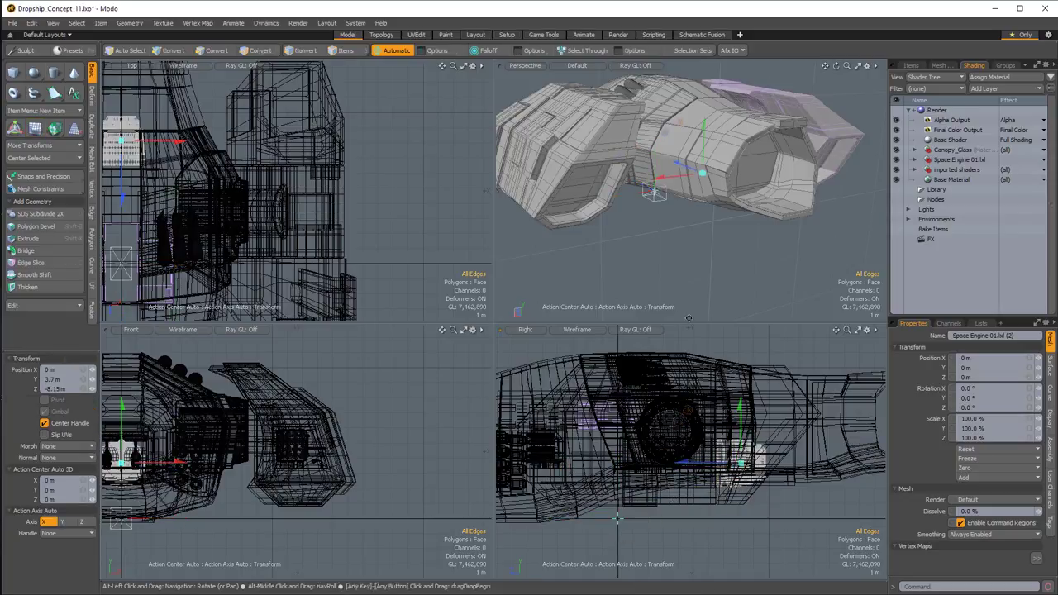
Move the engine sideways to X 11.15 m, into the drive pod's rear recess.
left_click_drag(687, 219, 671, 220, "alt")
left_click_drag(186, 147, 375, 203, "alt")
left_click_drag(679, 212, 610, 189, "alt")
key("space")
key("w")
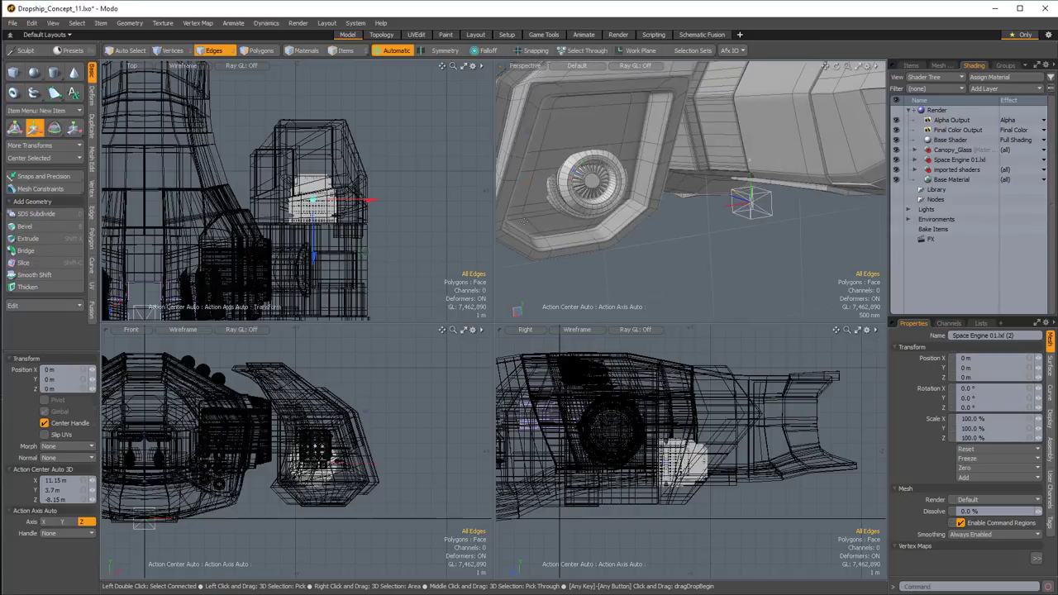
Shift the engine about -3.36 m in Z out of the recess wall and raise it about 970 mm in Y.
left_click_drag(310, 261, 312, 231)
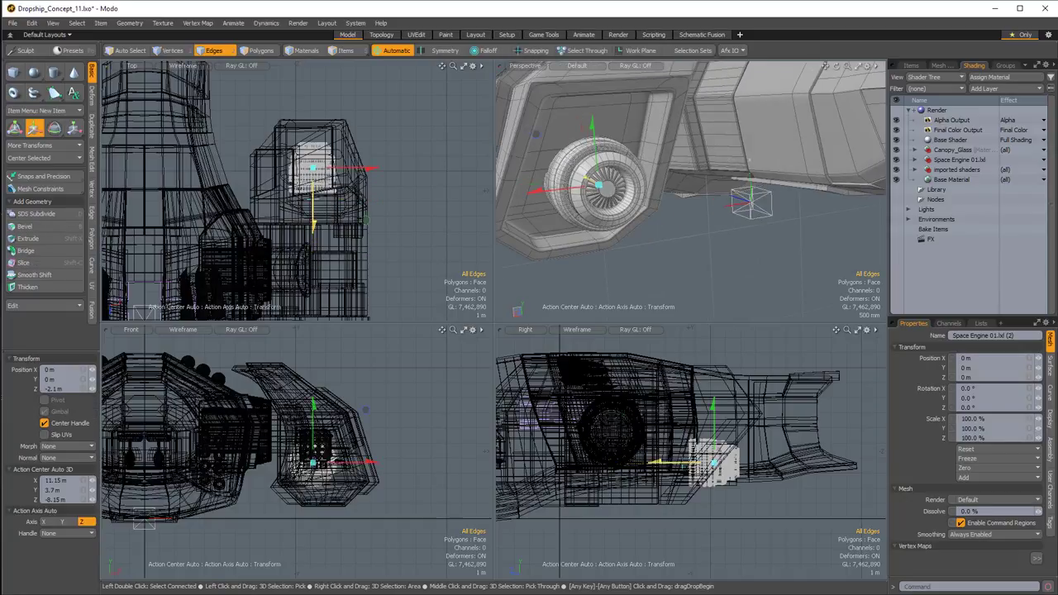
left_click_drag(595, 206, 724, 195, "alt")
left_click(621, 227)
scroll(772, 499, "up", 5)
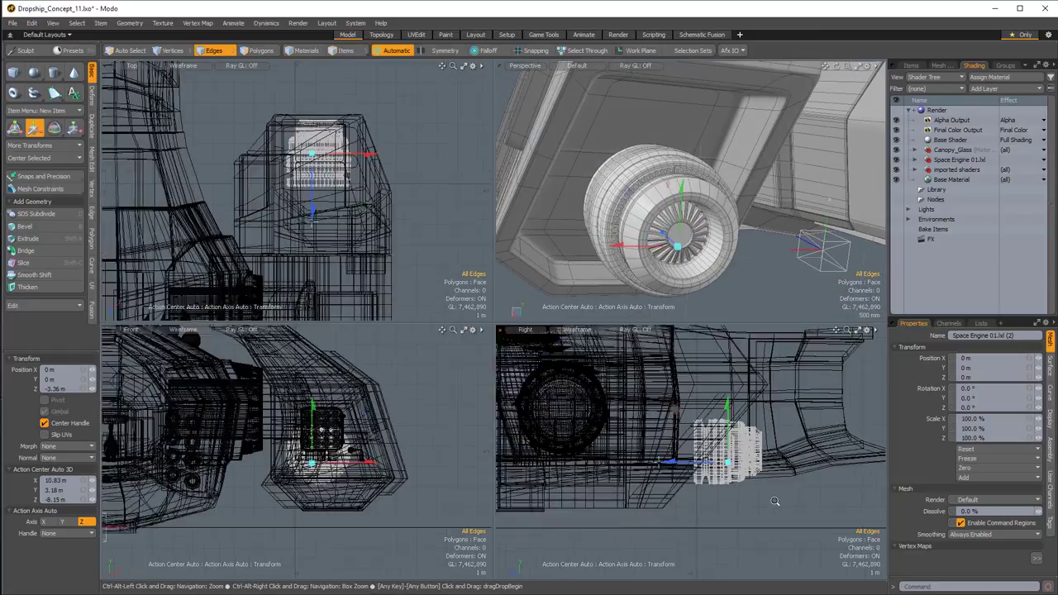
key("q")
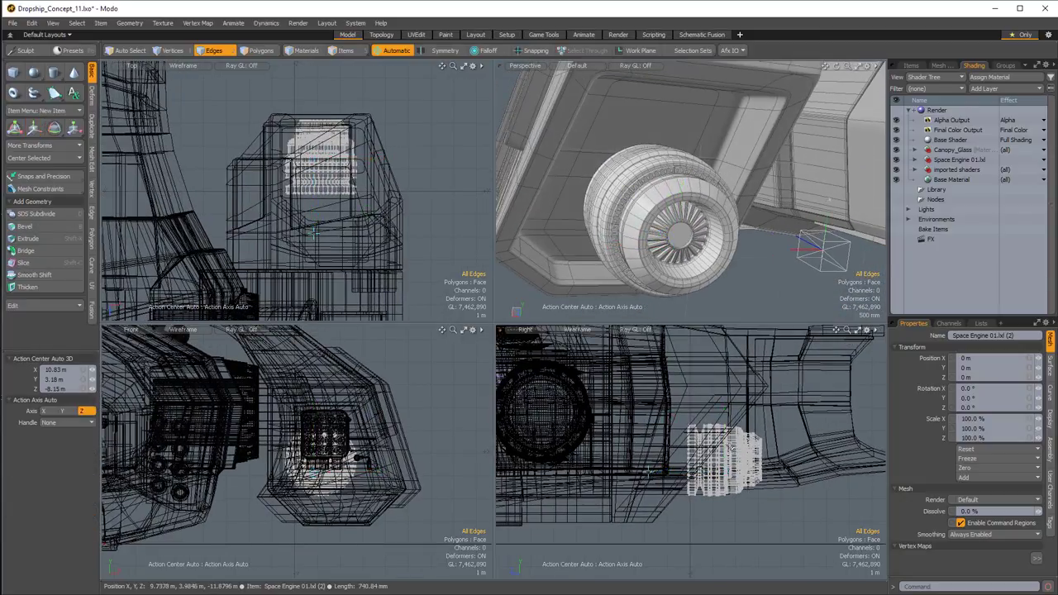
key("w")
left_click_drag(597, 424, 593, 397)
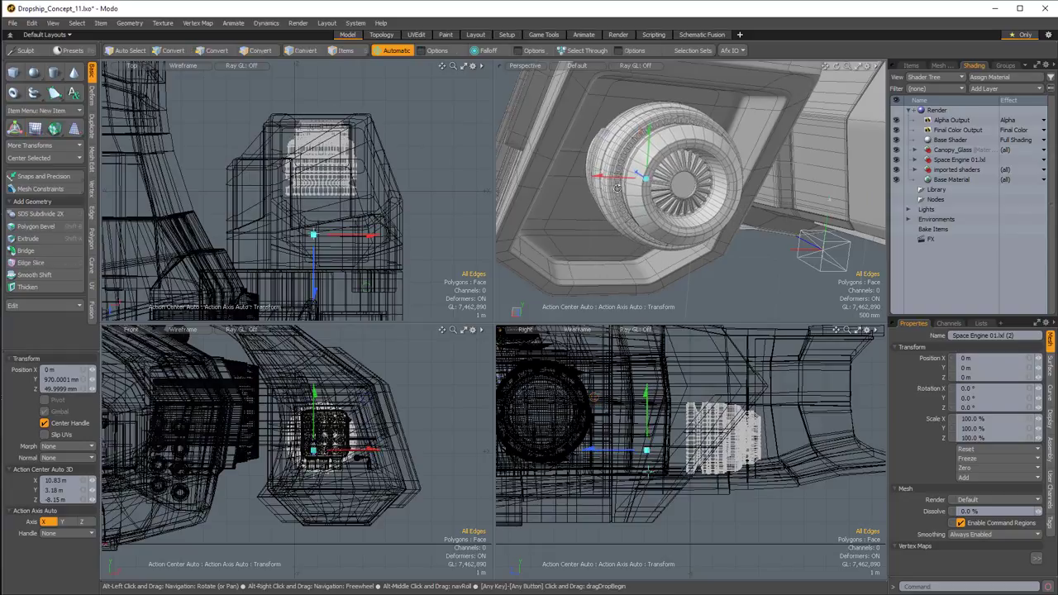
Lasso the polygons at the engine's forward end, including the grooved collar, and delete them.
left_click_drag(562, 136, 625, 122, "alt")
scroll(745, 425, "up", 5)
left_click_drag(745, 426, 733, 416, "alt+shift")
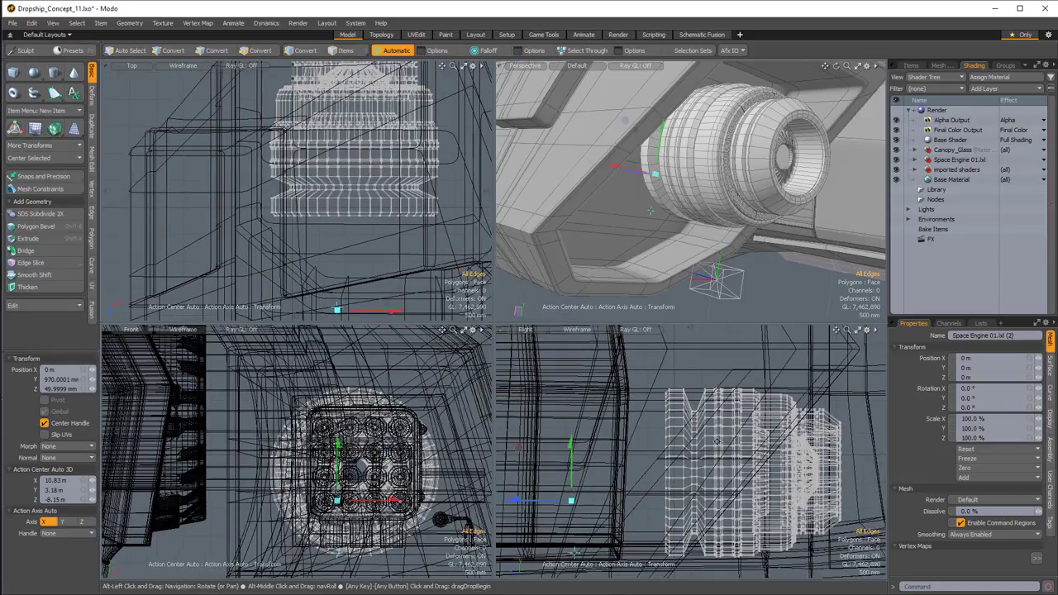
key("space")
key("space")
key("space")
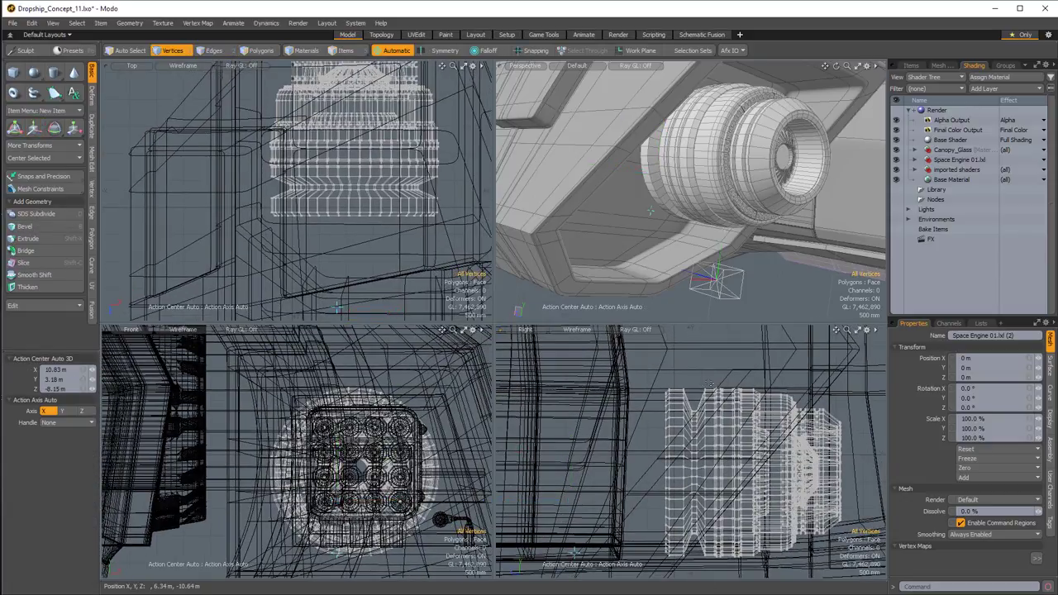
key("space")
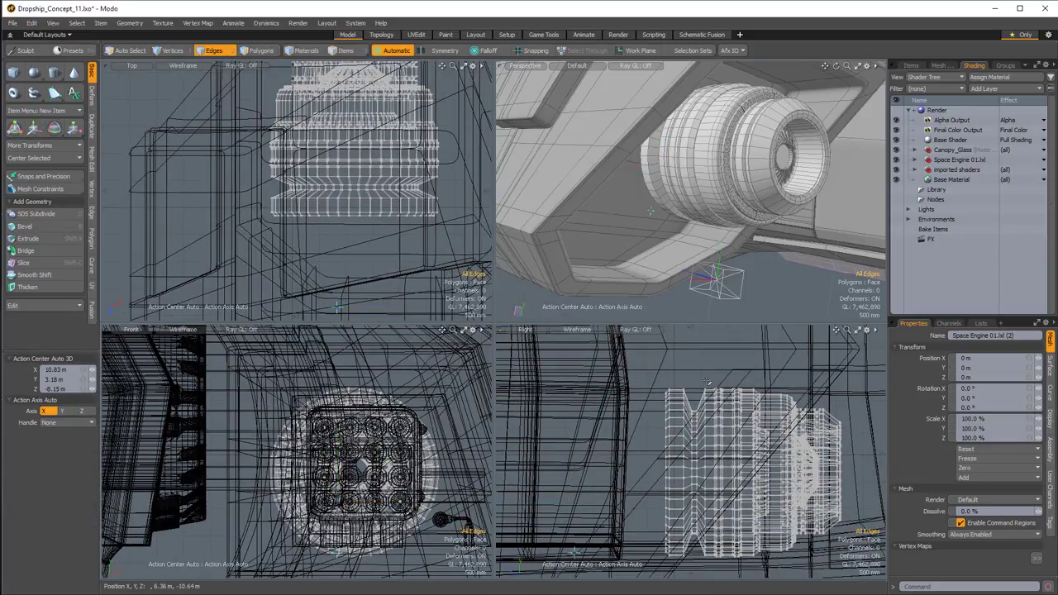
key("space")
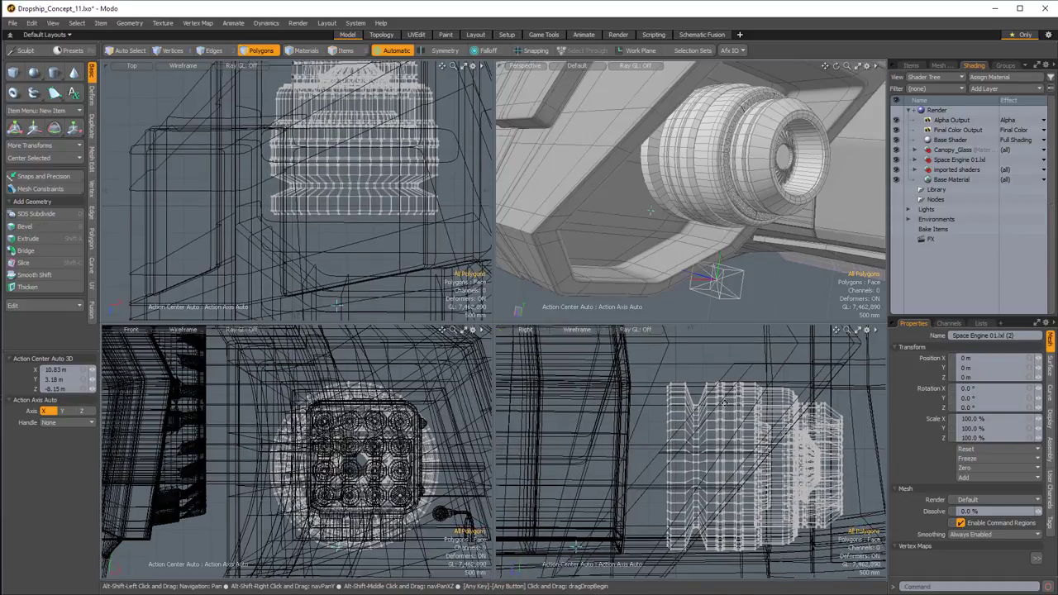
key("space")
key("space")
key("space")
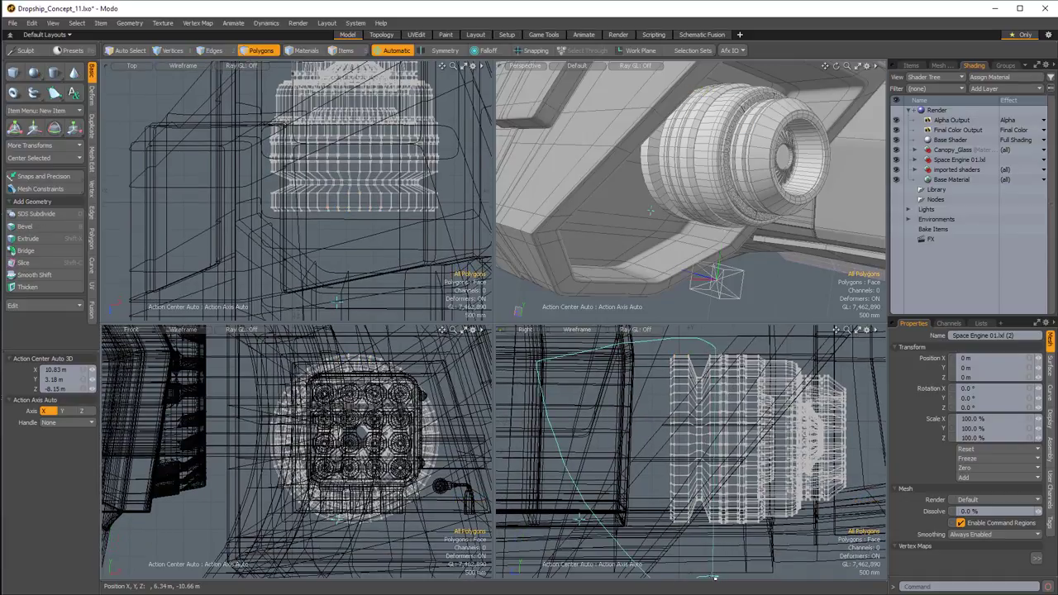
right_click_drag(715, 577, 712, 579)
key("space")
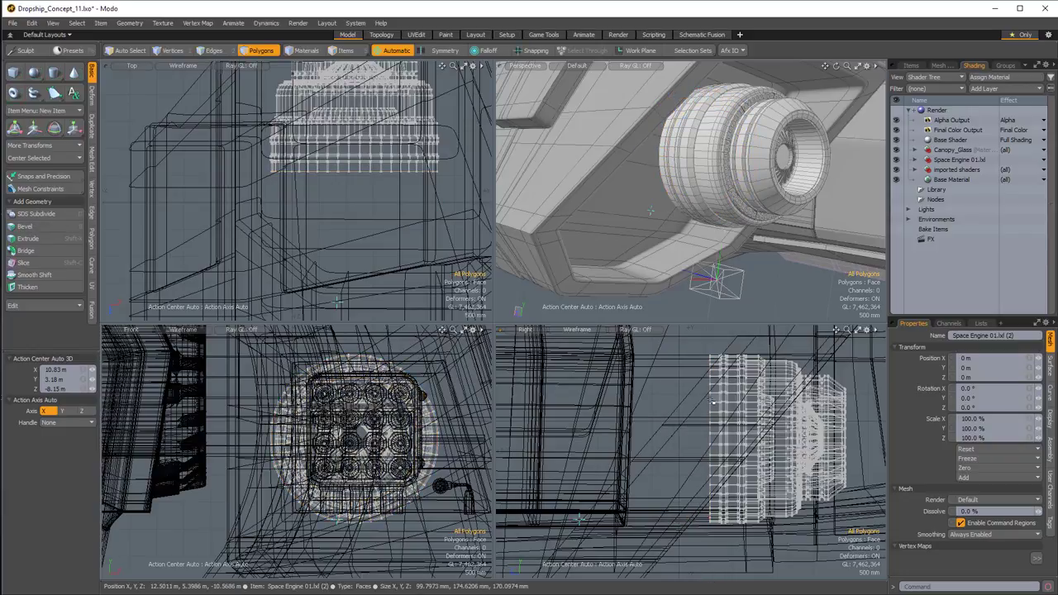
Select the open edge loop at the engine's forward end and center the Automatic action center on it.
key("space")
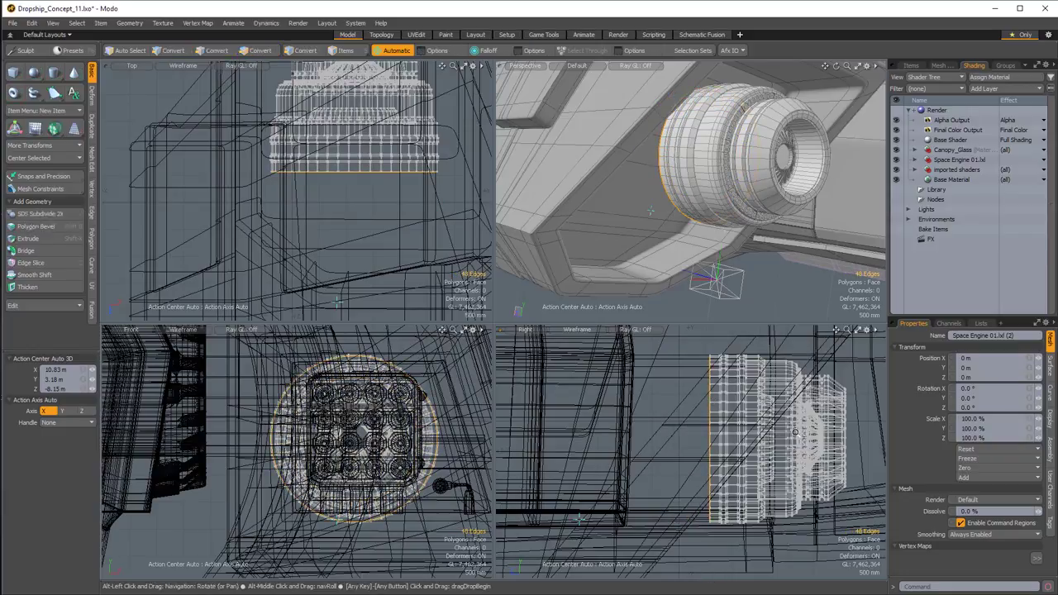
left_click_drag(781, 403, 727, 453, "ctrl+alt")
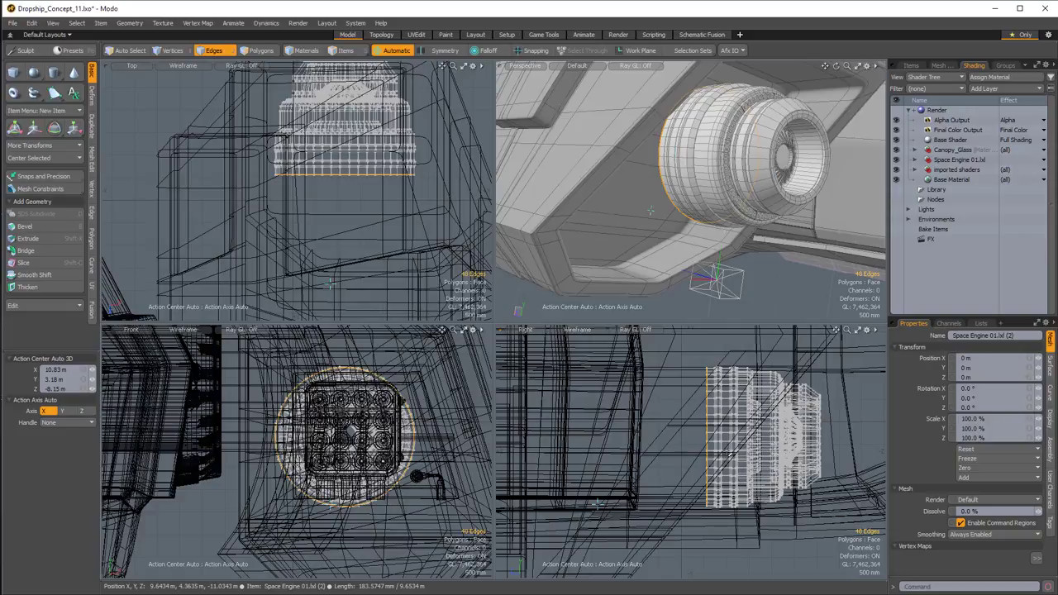
key("w")
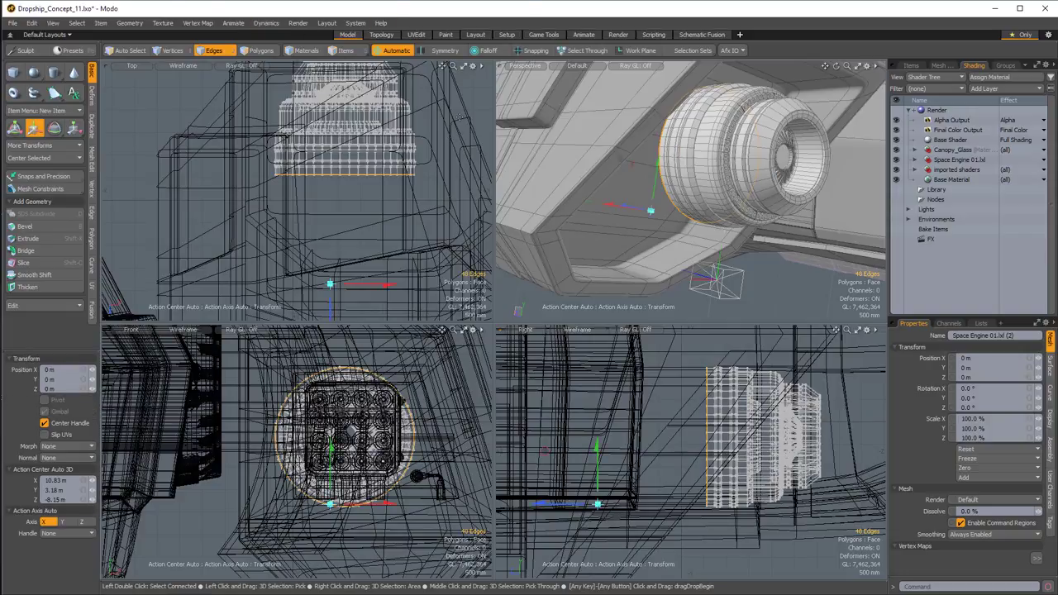
left_click(396, 50)
left_click(398, 79)
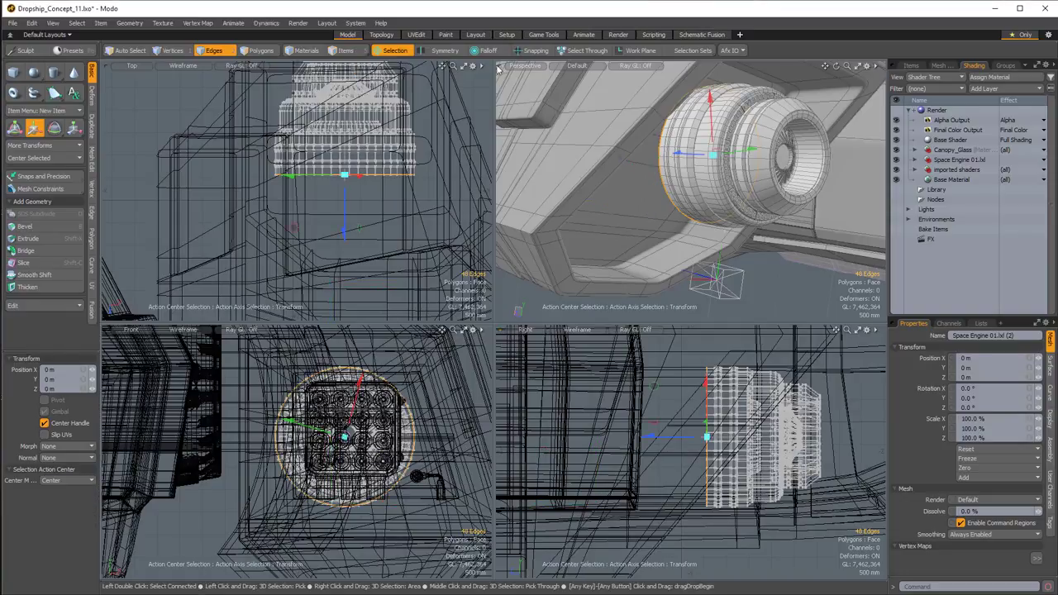
left_click(395, 51)
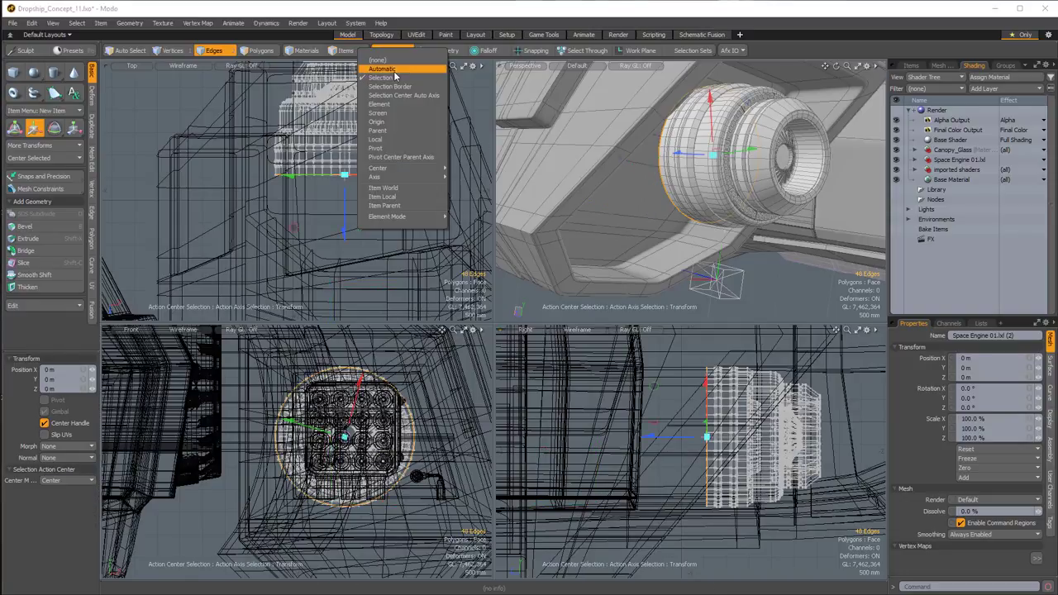
left_click(395, 71)
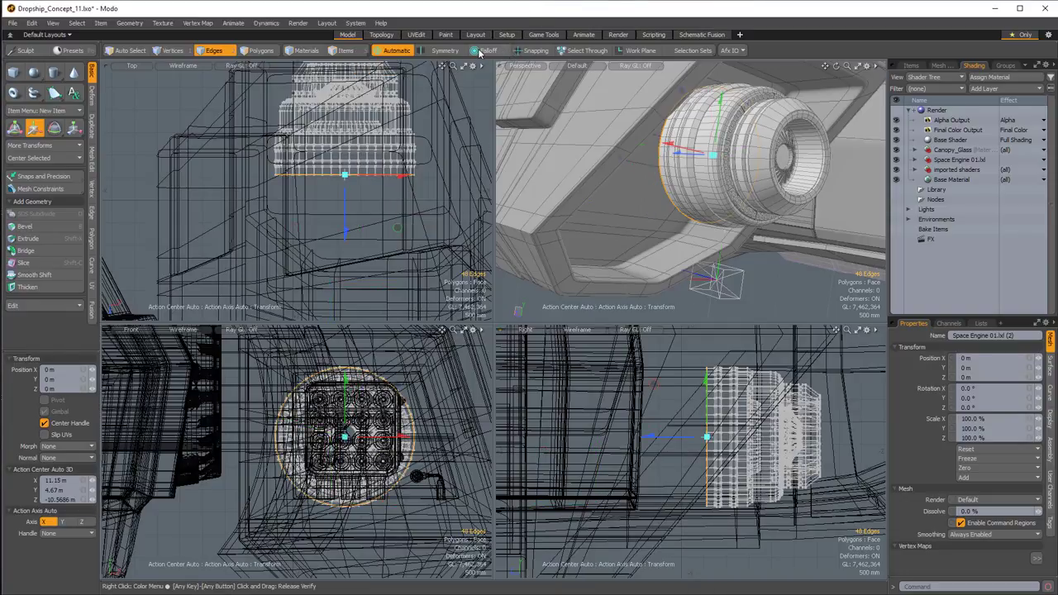
Apply a vertical Linear falloff and pull the edge loop forward in Z to slant the engine's open end into the recess wall.
left_click(481, 52)
left_click(486, 73)
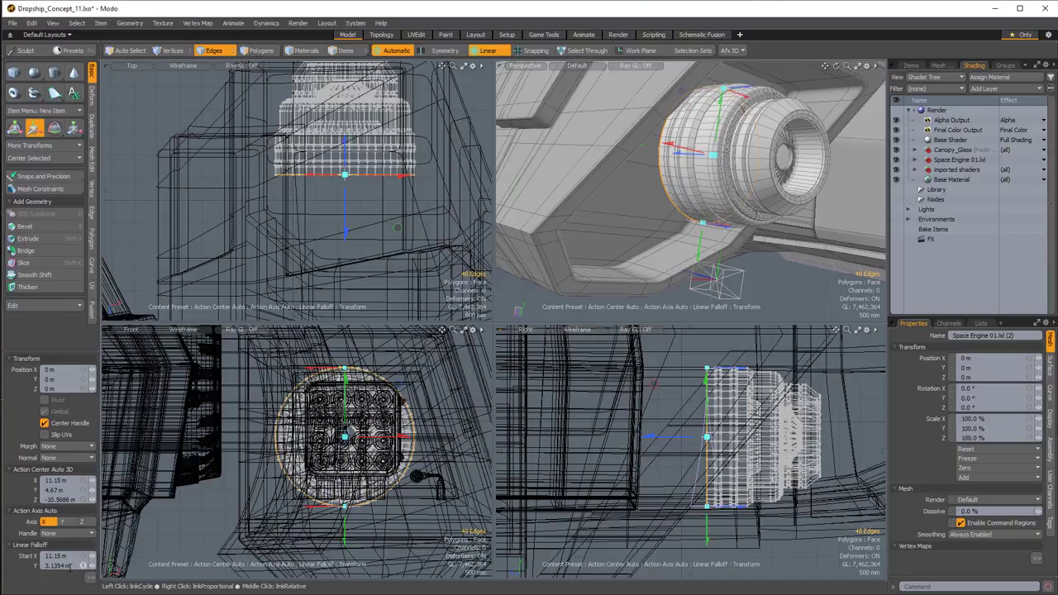
left_click(91, 577)
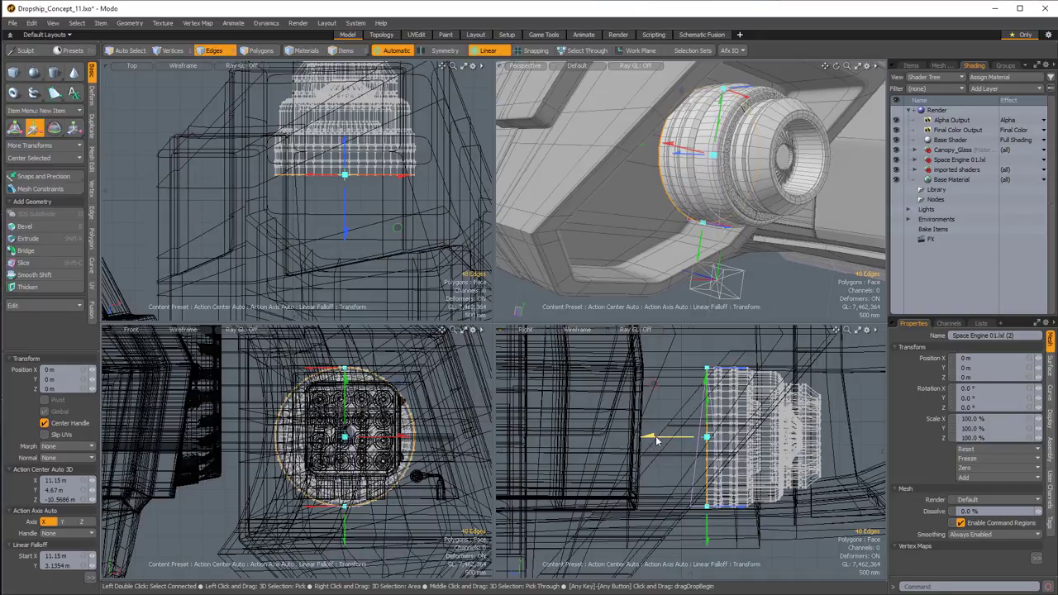
left_click_drag(648, 442, 531, 437)
Clear the falloff, action center and edge selection, and move the whole engine 380 mm in X.
left_click_drag(867, 285, 671, 118, "alt")
key("space")
left_click_drag(597, 154, 676, 176, "alt+shift")
key("5")
key("2")
key("w")
left_click_drag(672, 171, 706, 244, "alt")
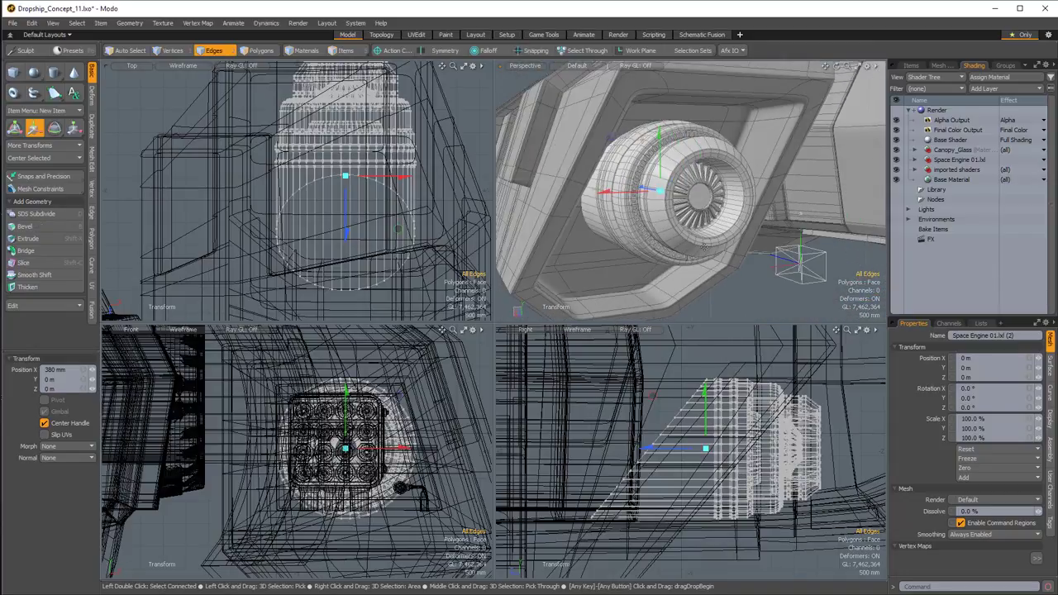
Scale the engine down uniformly and move it about 690 mm in Y and -298 mm in Z within the recess.
key("r")
left_click_drag(711, 460, 666, 364)
key("w")
left_click_drag(680, 284, 735, 277, "alt")
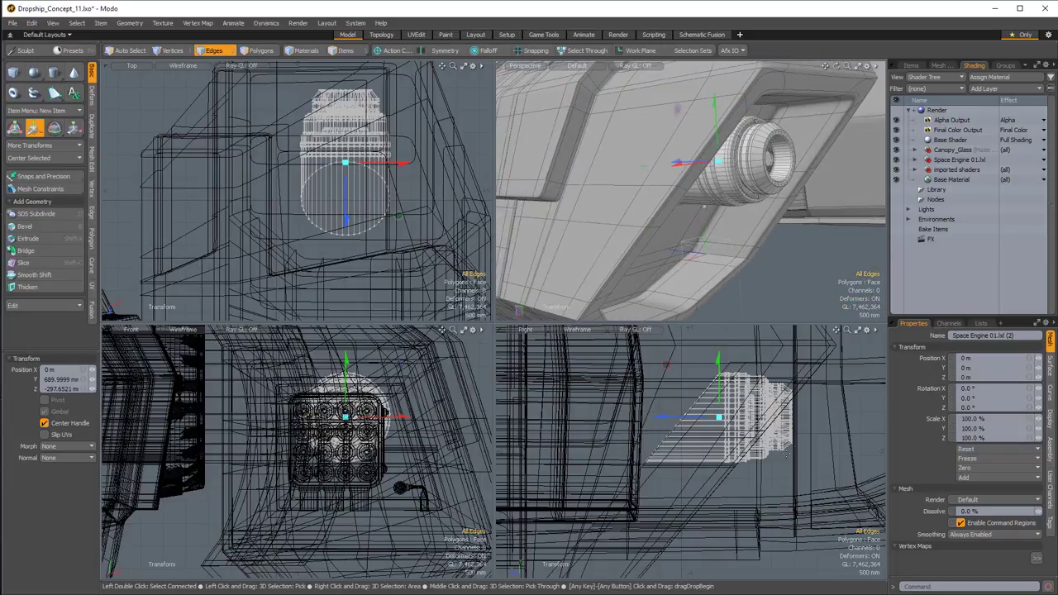
Duplicate all of the engine's polygons and move the copy about -2.34 m in Y and 2.04 m in Z, below the original.
mouse_move(739, 485)
left_mouse_down("alt+shift")
mouse_move(745, 438)
mouse_move(737, 471)
mouse_move(720, 484)
left_mouse_up("alt+shift")
key("space")
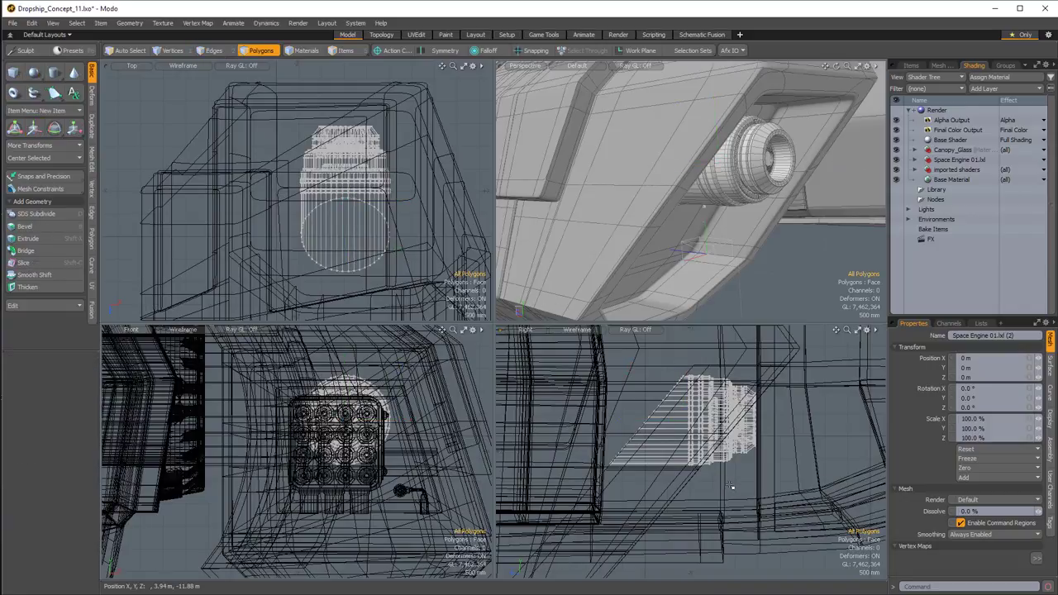
right_click_drag(798, 366, 801, 529)
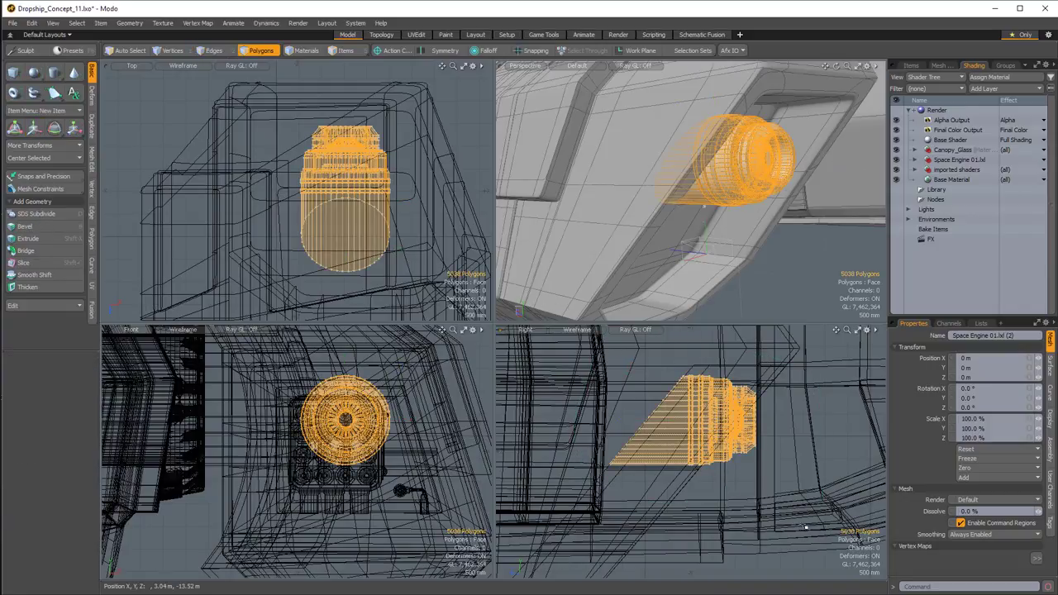
key("w")
scroll(808, 527, "down", 3)
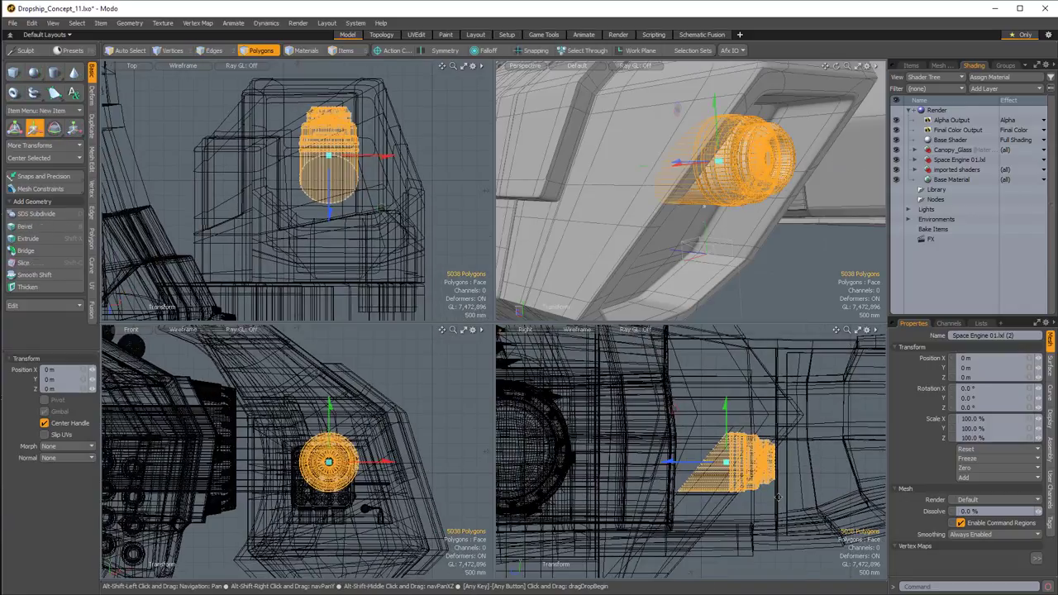
left_click_drag(808, 527, 828, 463, "alt+shift")
left_click_drag(691, 349, 633, 415)
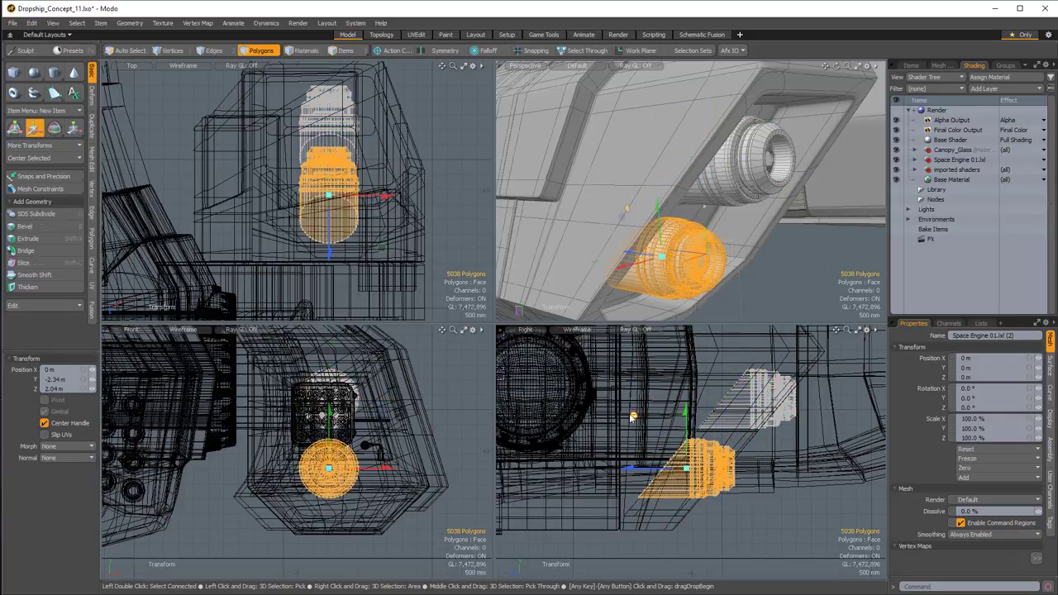
left_click_drag(661, 240, 682, 223, "alt")
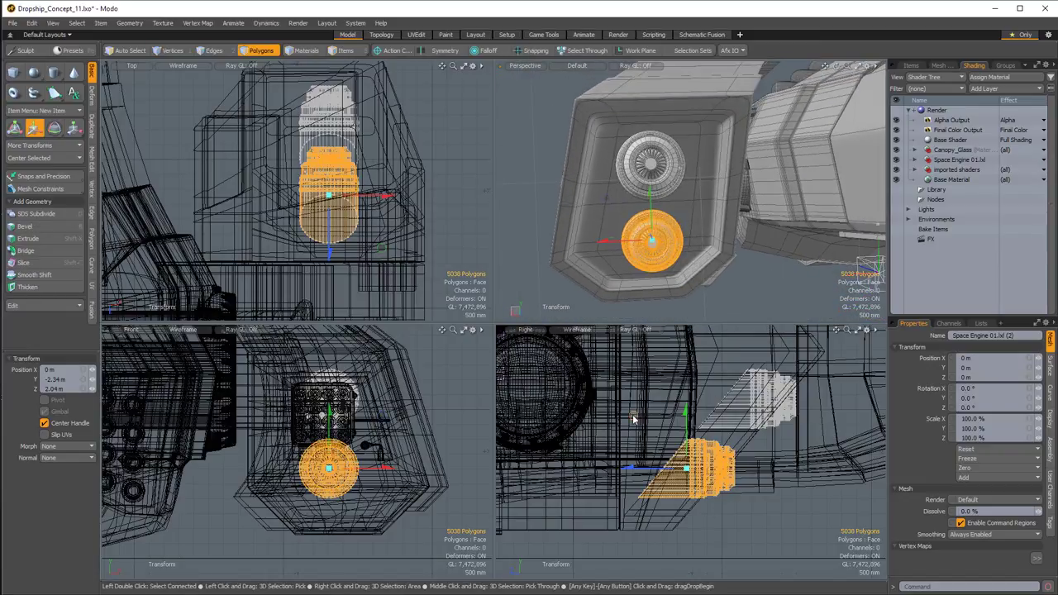
left_click_drag(633, 419, 637, 411)
key("q")
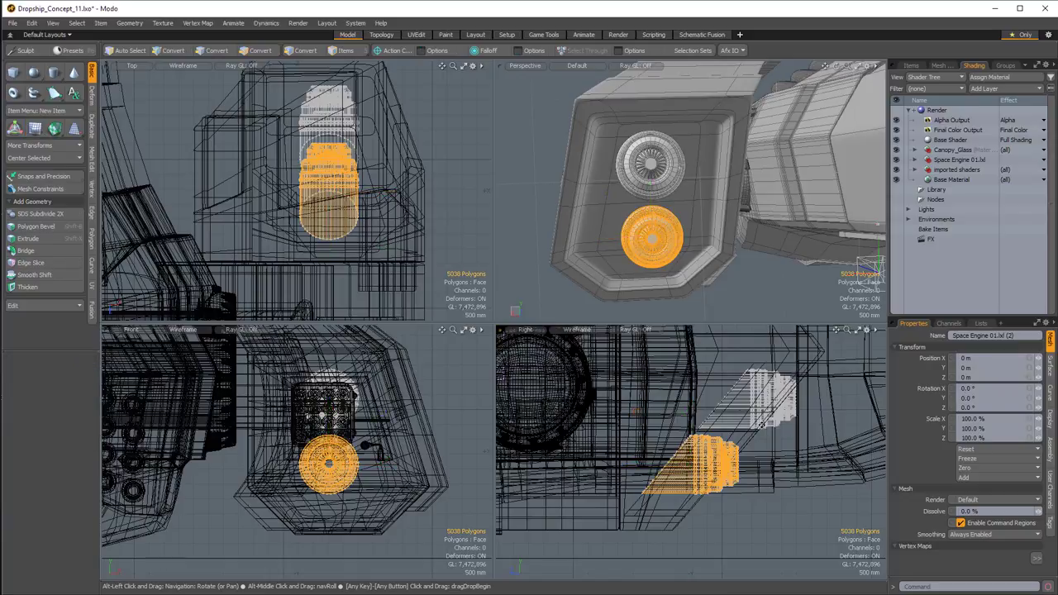
Select both engines, move them 520 mm in X and raise them slightly within the recess.
left_click_drag(663, 239, 692, 216, "alt")
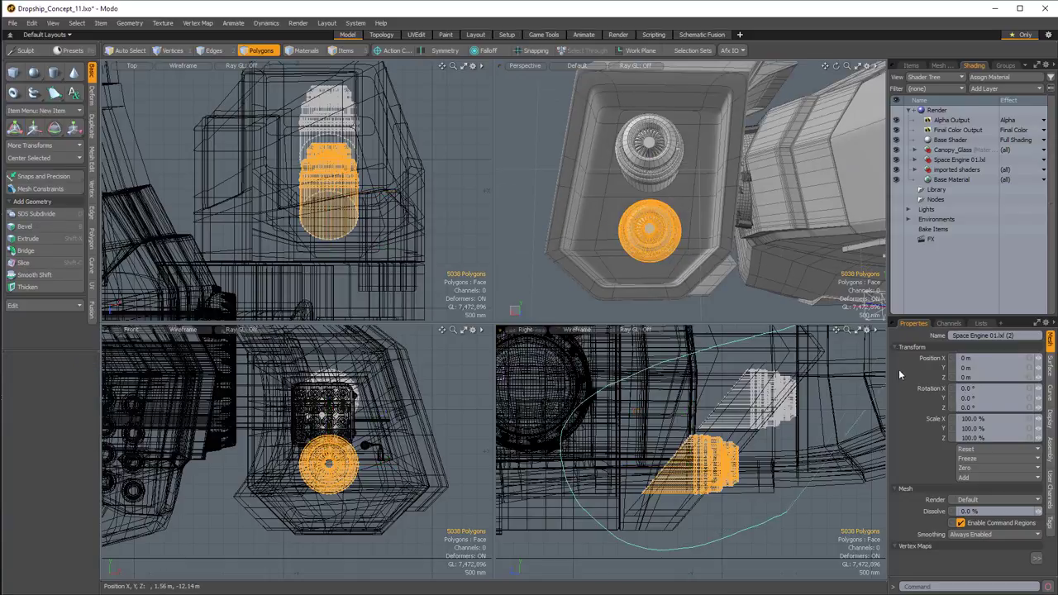
left_click(33, 127)
left_click_drag(599, 196, 725, 194)
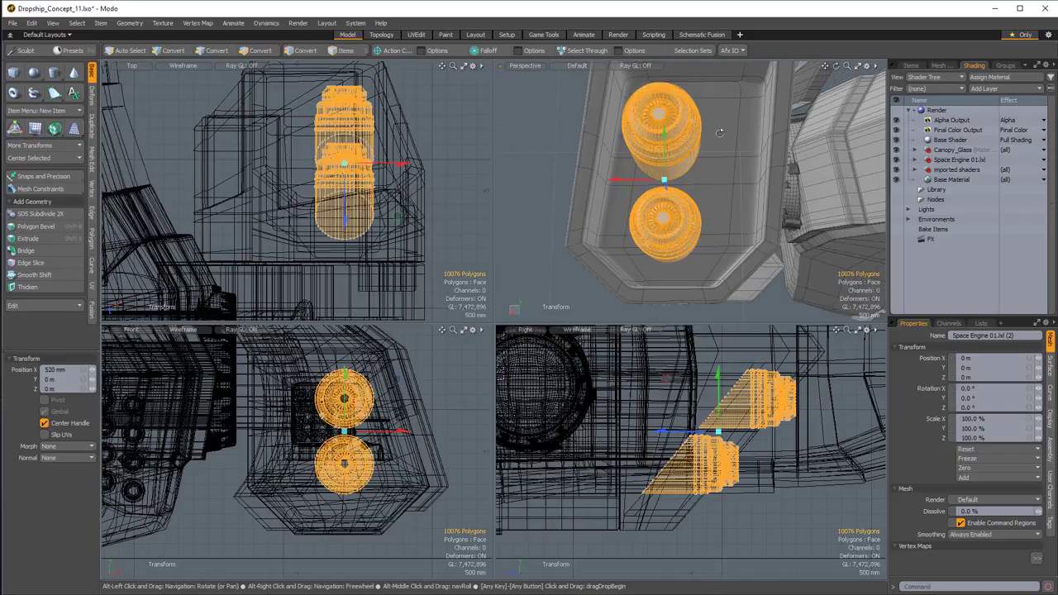
left_click_drag(720, 134, 636, 134, "alt")
left_click_drag(667, 380, 669, 375)
left_click_drag(717, 191, 676, 203, "alt")
Select only the lower engine, shift it outward in X, and paste another copy of the engine.
key("space")
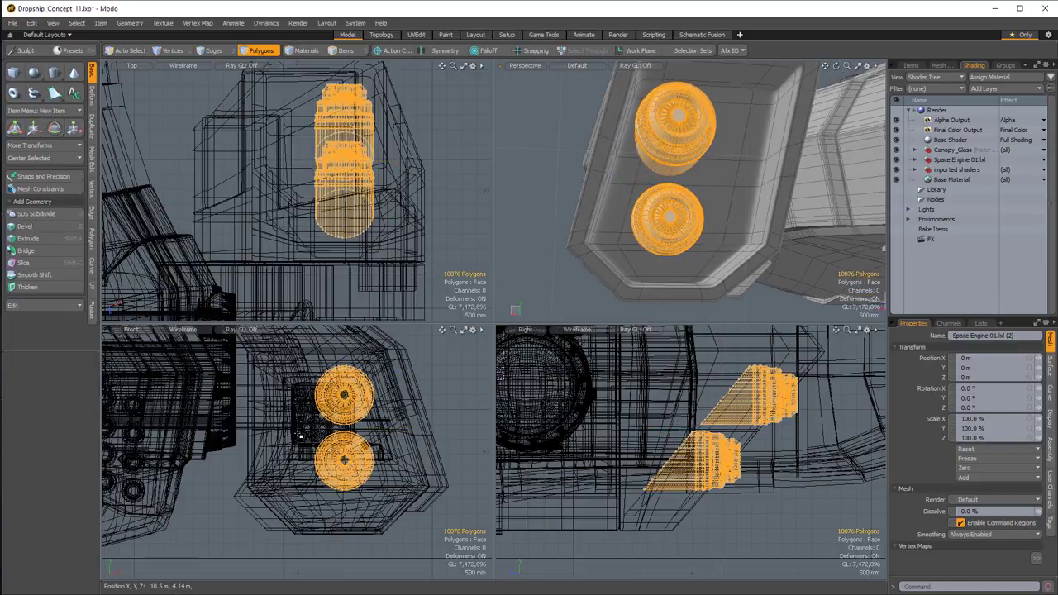
right_click_drag(403, 431, 401, 430)
key("w")
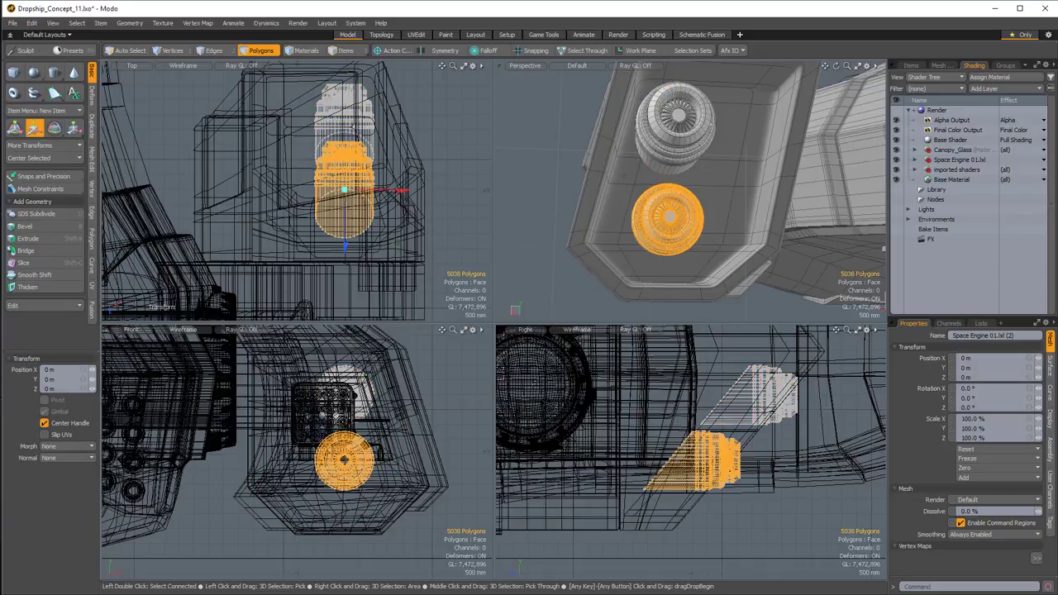
left_click_drag(618, 222, 706, 209)
key("ctrl+v")
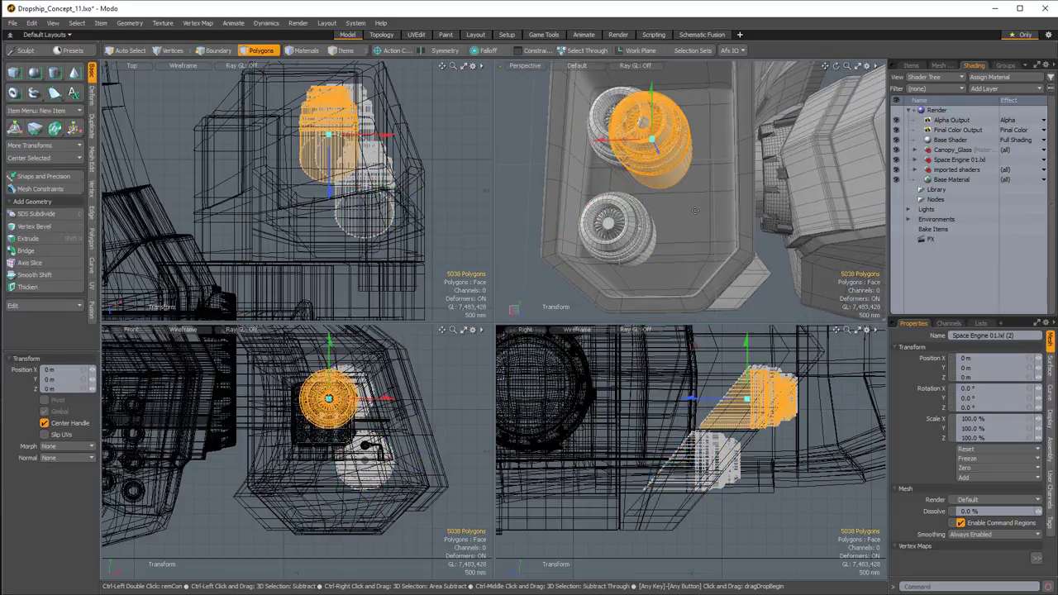
Undo the last engine copy's placement and set a copy beside the lower engine at the same height, forming a pair.
key("ctrl+z")
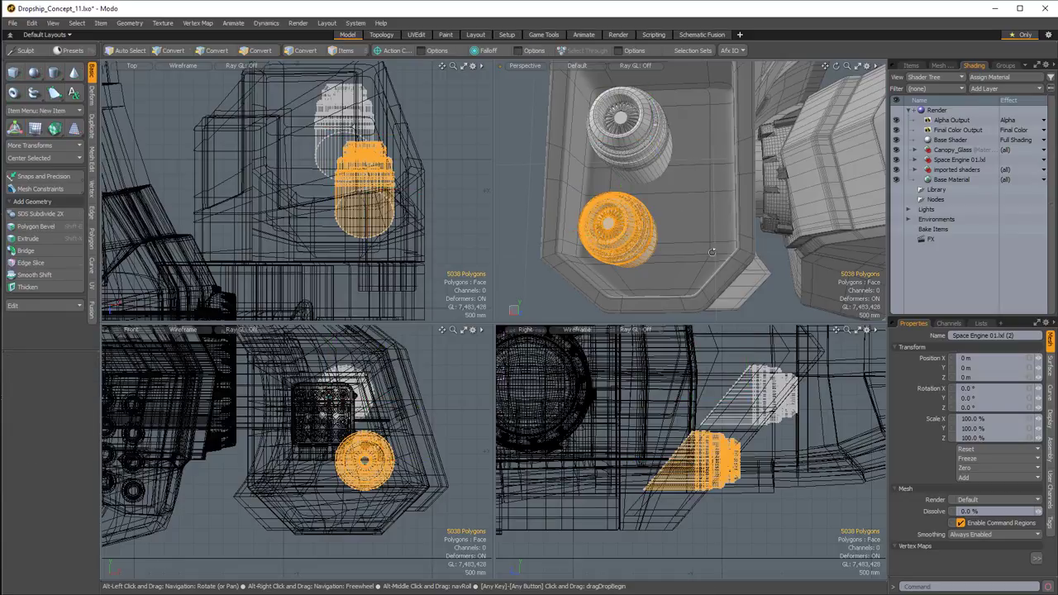
mouse_move(693, 209)
left_mouse_down("alt")
mouse_move(666, 246)
mouse_move(568, 227)
mouse_move(659, 233)
mouse_move(647, 233)
mouse_move(732, 189)
mouse_move(681, 225)
left_mouse_up("alt")
key("space")
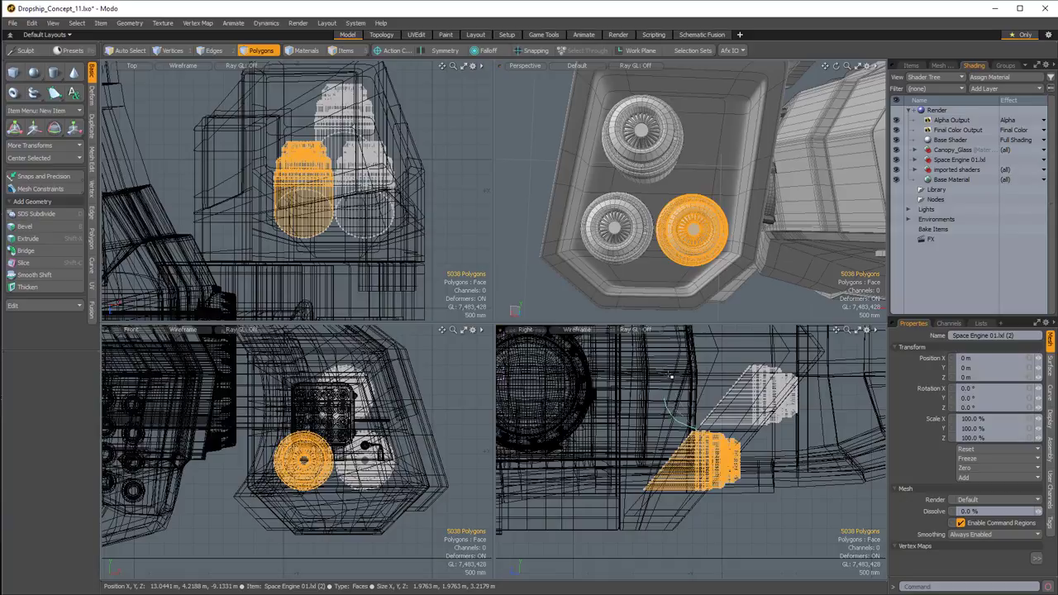
Select the upper engine and move it -320 mm in X, -180 mm in Y and 240 mm in Z, above the lower pair.
right_click_drag(823, 430, 819, 431)
key("w")
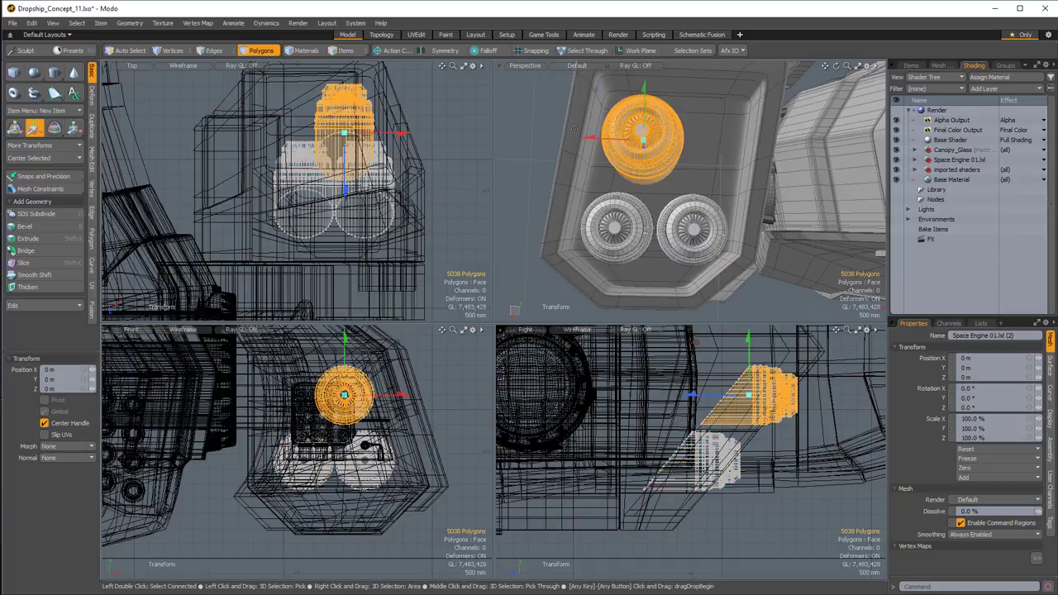
left_click_drag(588, 138, 604, 138)
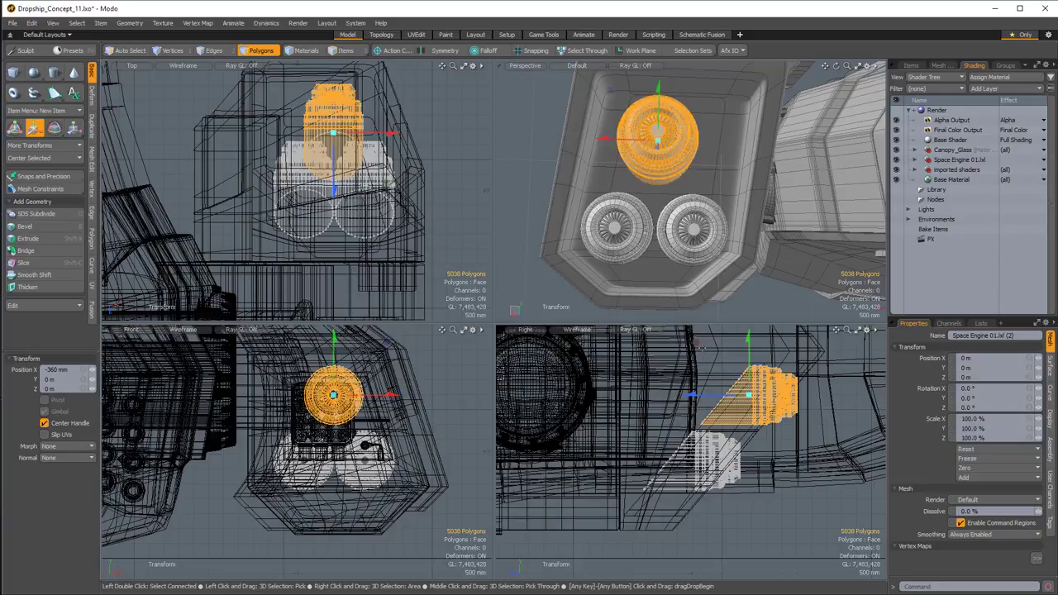
left_click_drag(694, 347, 687, 347)
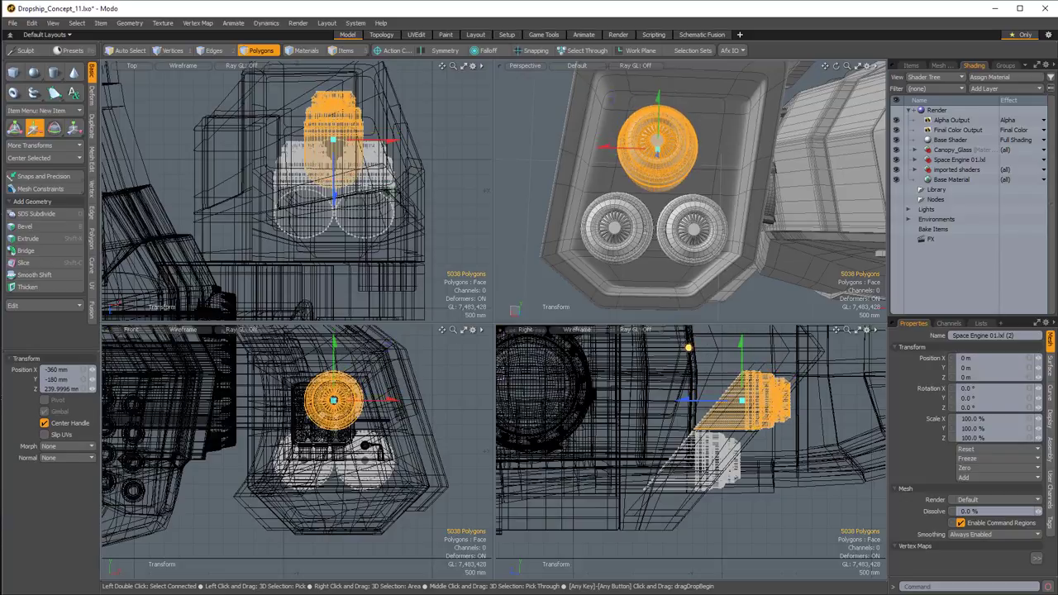
mouse_move(689, 228)
left_mouse_down("alt")
mouse_move(657, 276)
mouse_move(686, 238)
mouse_move(674, 240)
left_mouse_up("alt")
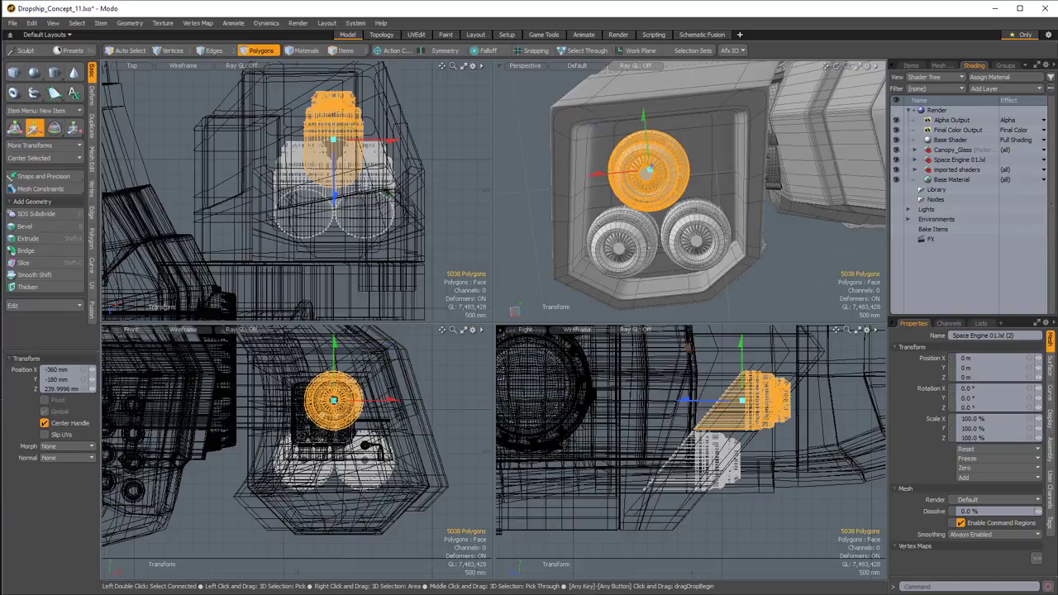
left_click_drag(395, 403, 392, 432)
scroll(362, 430, "up", 5)
left_click_drag(319, 360, 318, 410, "alt")
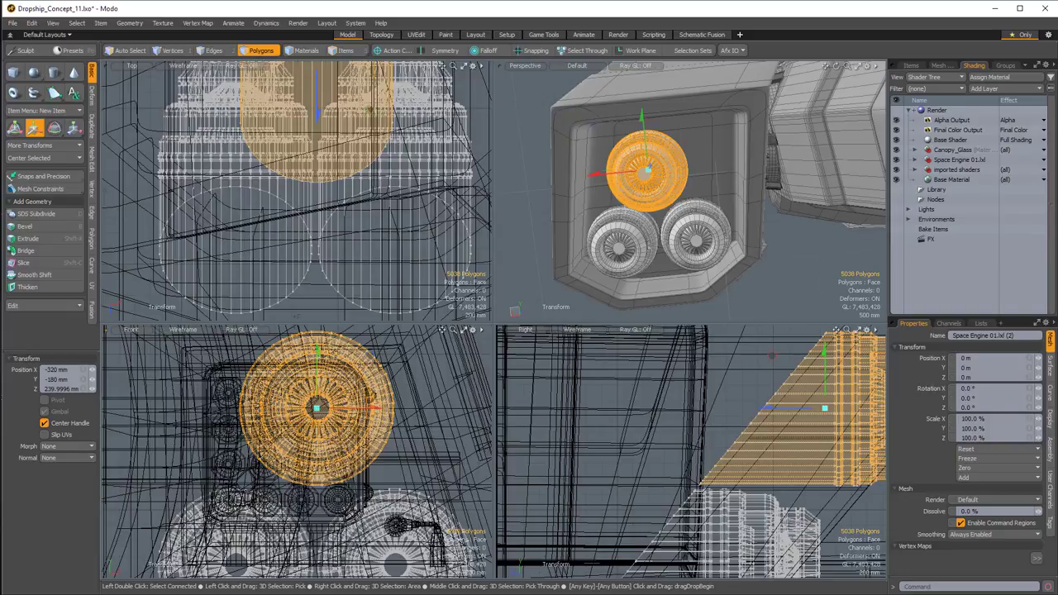
left_click_drag(703, 231, 785, 177, "alt")
key("q")
left_click(765, 276)
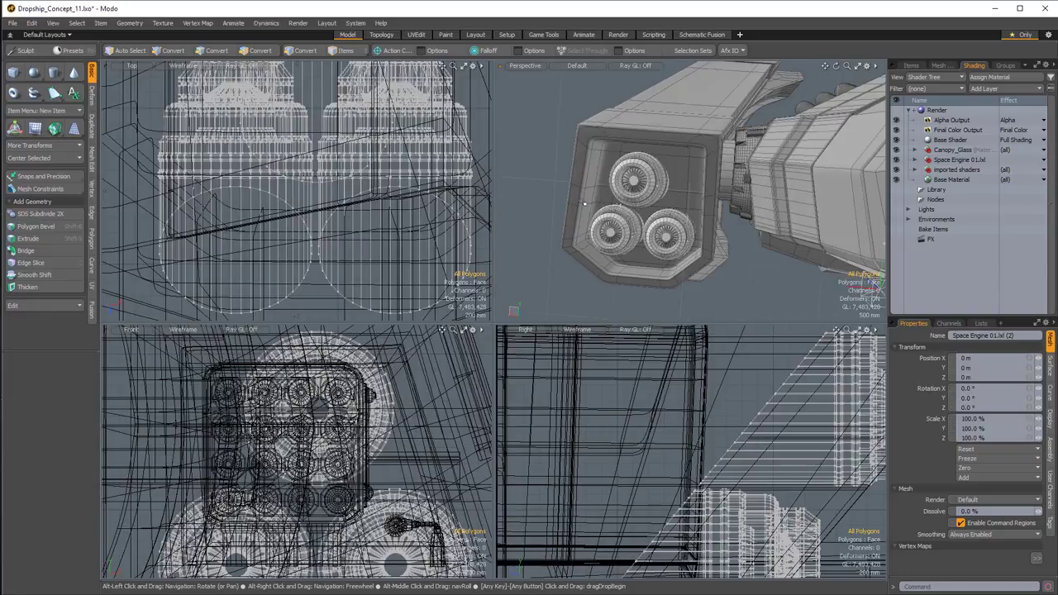
Add the Space Engine 05 mesh preset from the Spacecraft library to the scene and return to the modeling layout.
left_click(483, 37)
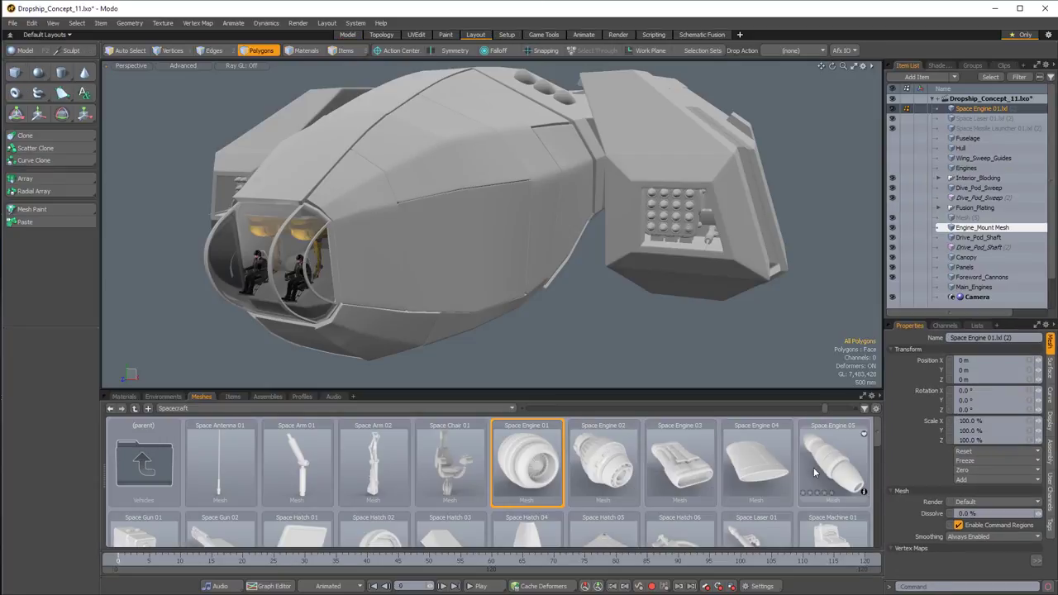
scroll(811, 471, "down", 1)
scroll(811, 471, "up", 1)
left_click_drag(838, 465, 725, 222)
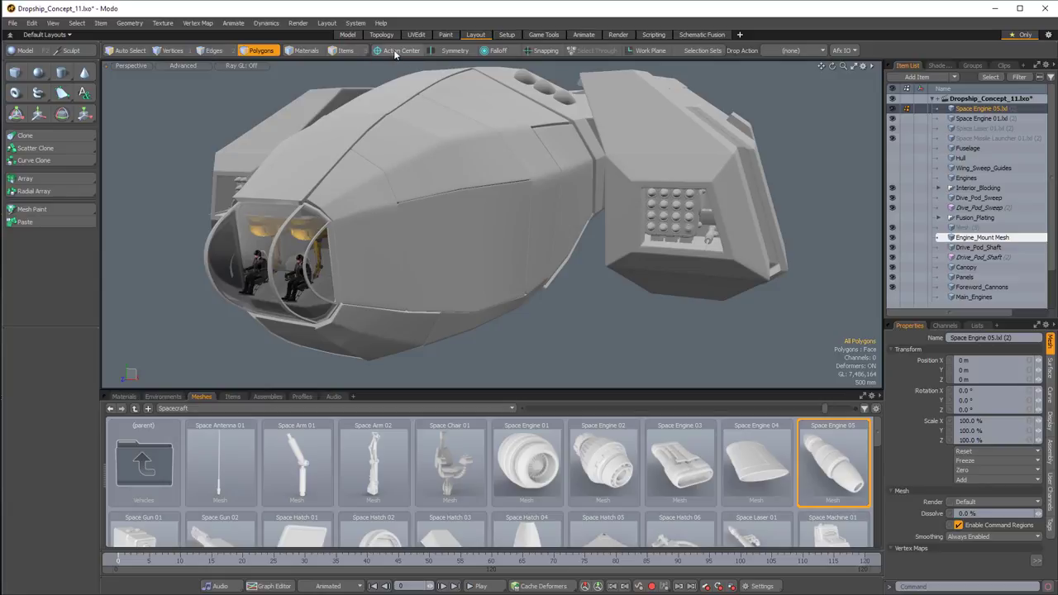
left_click(348, 35)
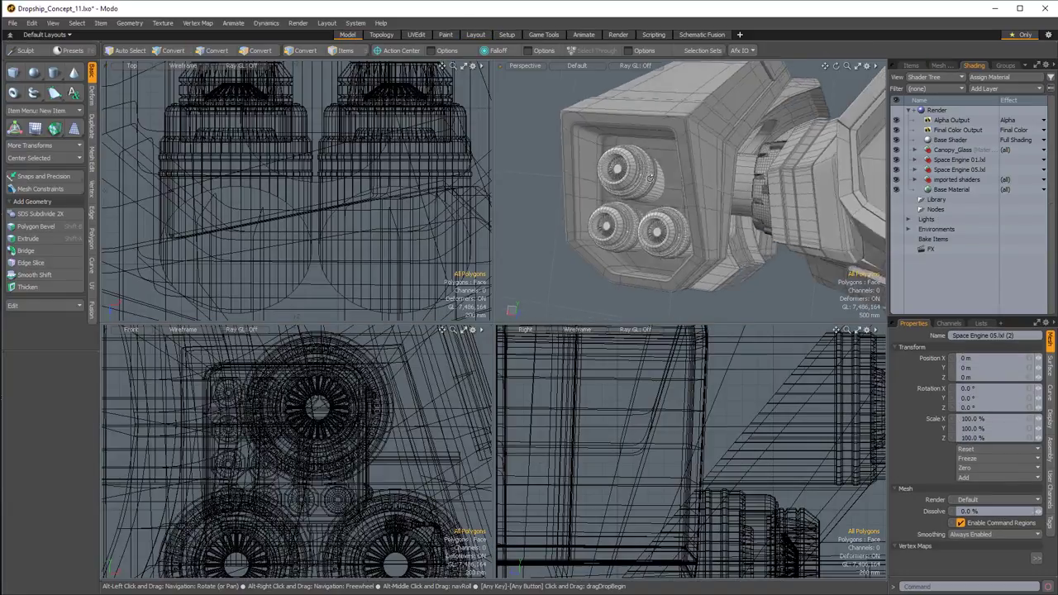
Scale the Space Engine 05 mesh uniformly to 38.5%.
scroll(718, 227, "down", 6)
left_click_drag(718, 228, 814, 210, "alt")
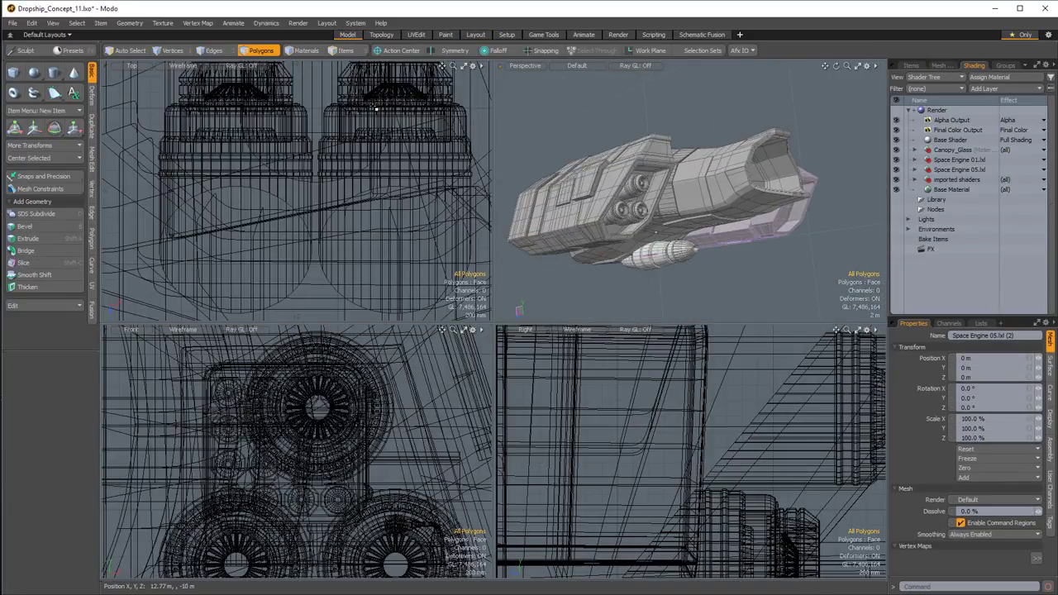
scroll(332, 454, "down", 10)
left_click_drag(331, 454, 438, 371, "alt")
key("w")
key("space")
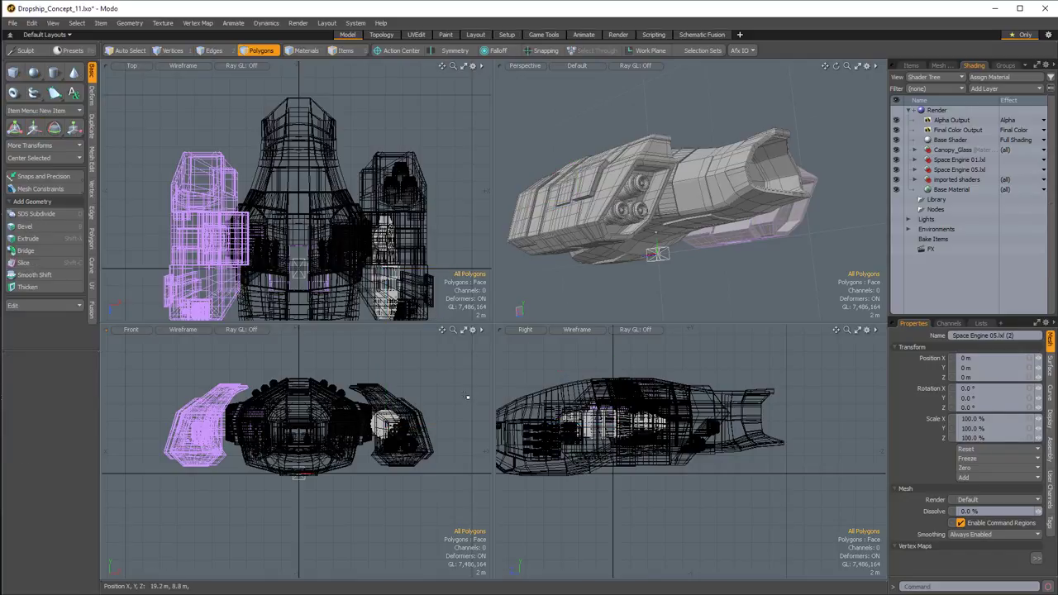
key("y")
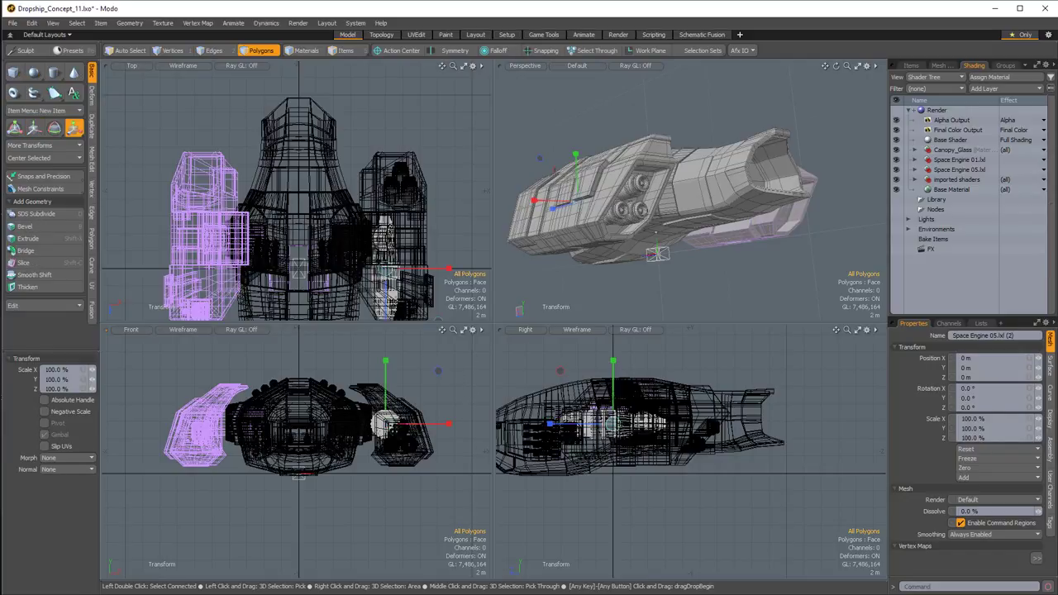
left_click_drag(617, 432, 585, 431)
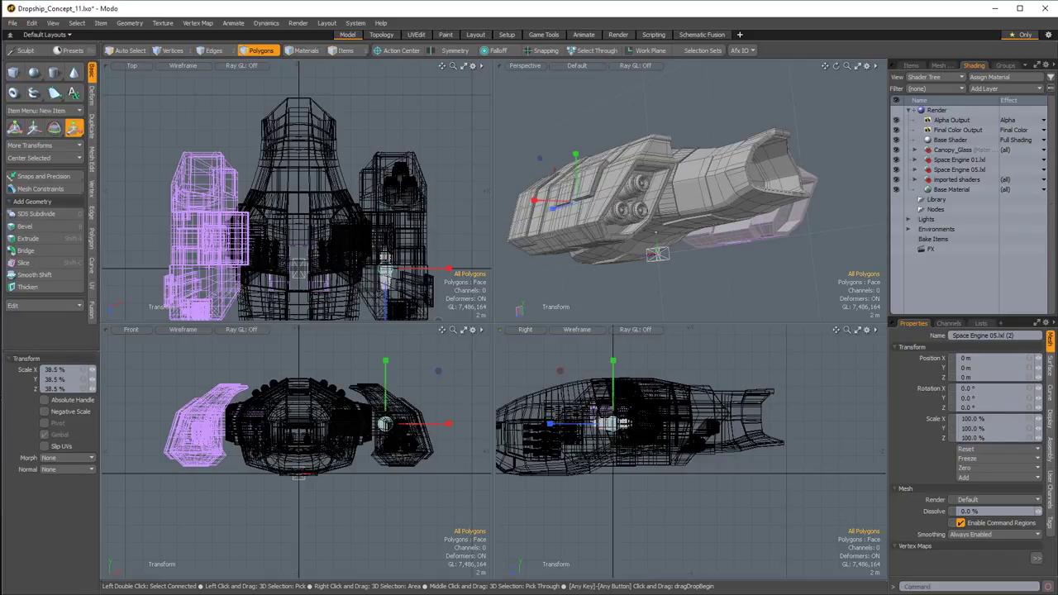
Move the Space Engine 05 mesh back in Z into the drive pod's rear recess and rotate it -180° about Y.
key("w")
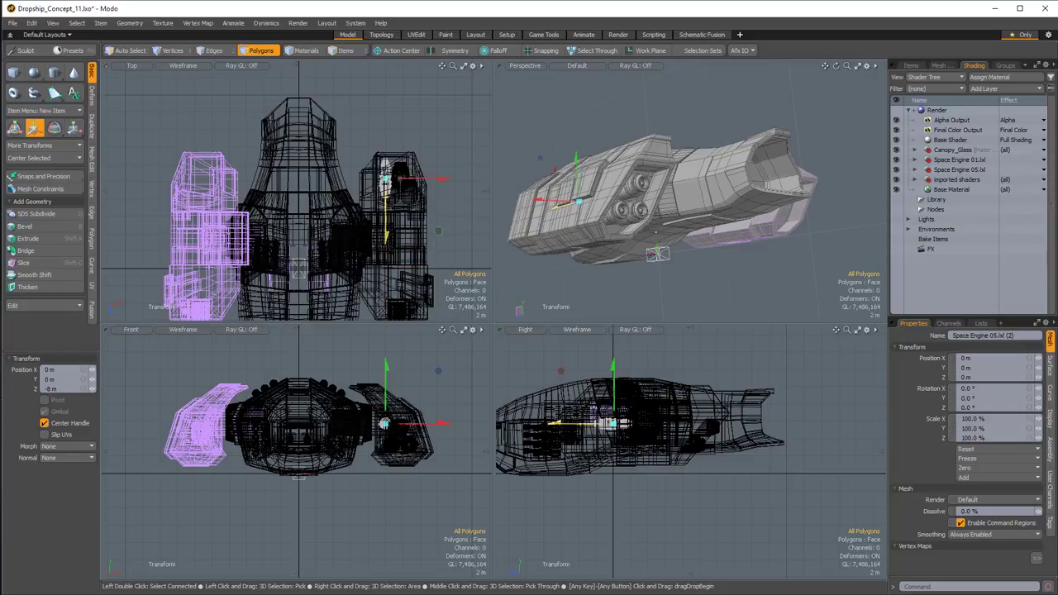
left_click_drag(570, 423, 661, 423)
left_click_drag(744, 197, 344, 226, "alt")
scroll(664, 192, "up", 5)
key("e")
left_click_drag(632, 217, 739, 224, "alt")
scroll(658, 144, "up", 4)
left_click_drag(739, 224, 648, 212, "alt")
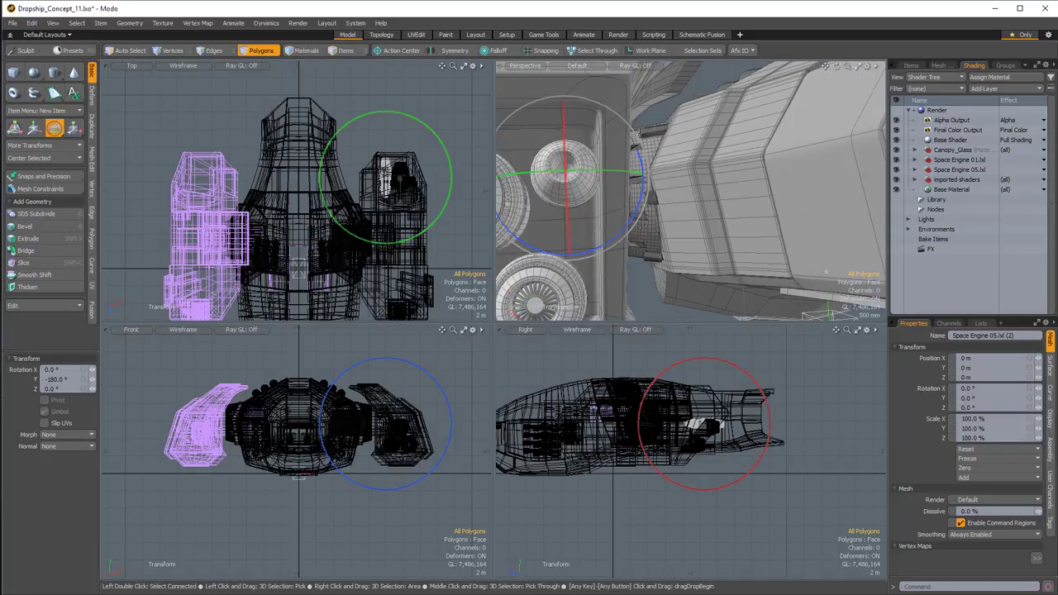
Scale the small engine uniformly to 87.5% and move it 140 mm in X, beside the upper large engine.
key("r")
key("w")
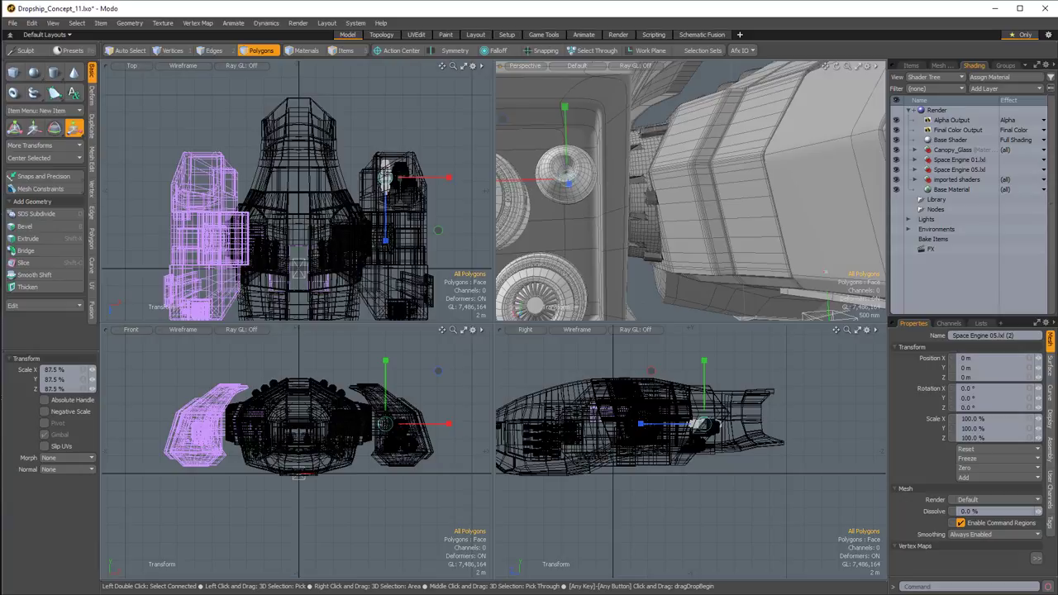
mouse_move(576, 179)
left_mouse_down("alt")
mouse_move(585, 189)
mouse_move(569, 192)
left_mouse_up("alt")
left_click_drag(376, 180, 454, 180, "ctrl+alt")
left_click_drag(455, 180, 367, 178, "alt")
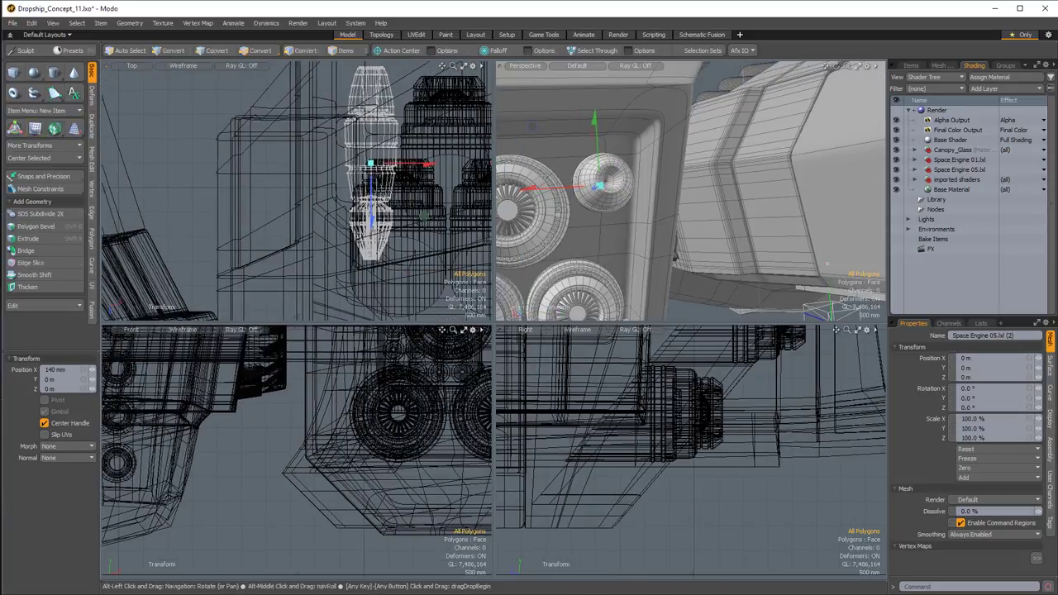
Delete the polygons of the small engine's forward section, leaving only the nozzle end.
key("3")
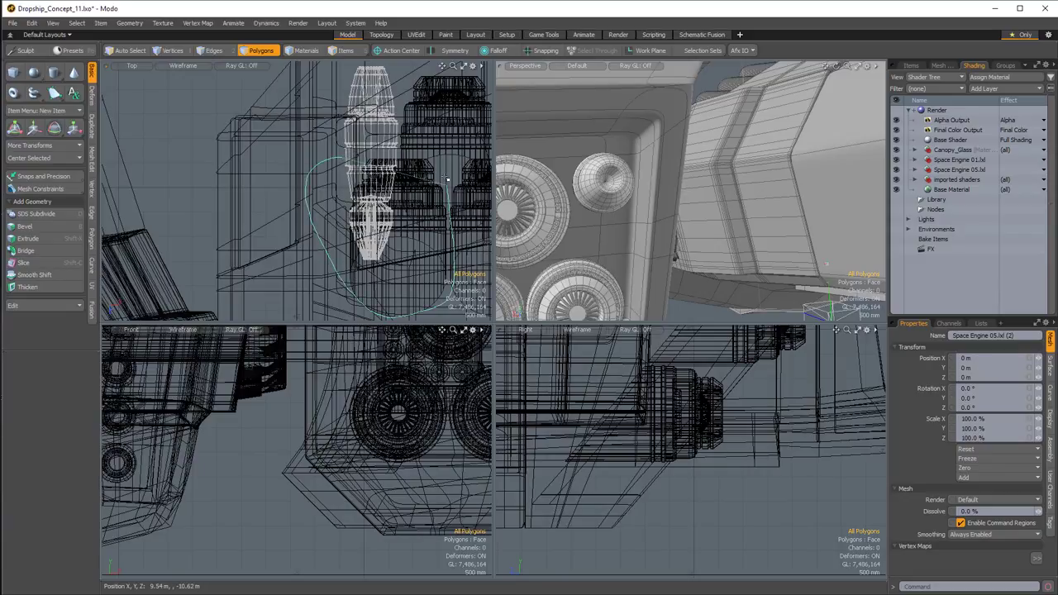
right_click_drag(447, 178, 439, 154)
key("Delete")
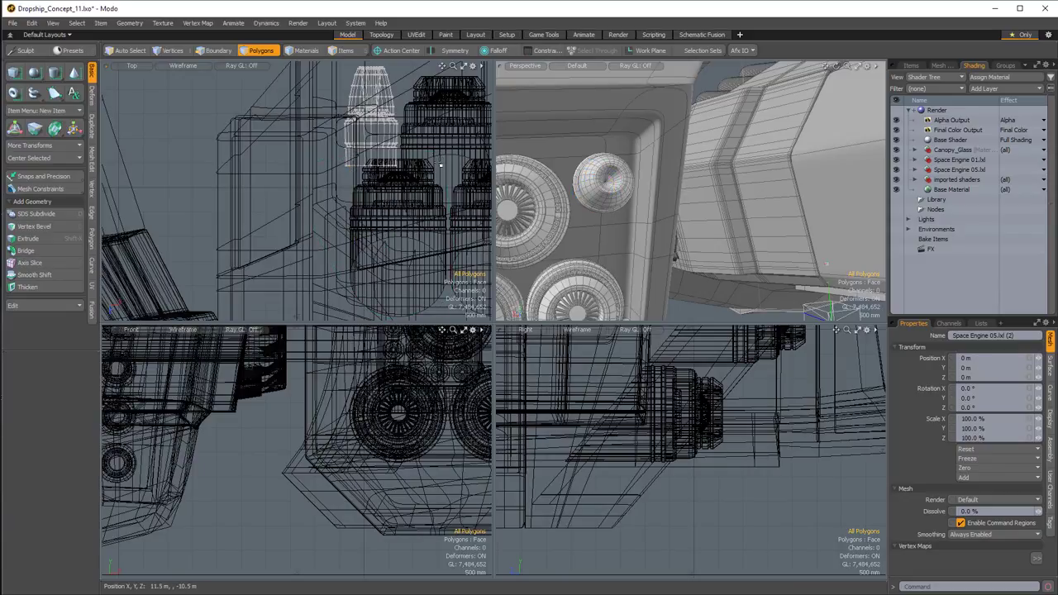
Select the small engine's open edge loop and stretch it forward in Z, using a linear falloff auto-sized along Y to slant it.
left_click_drag(563, 173, 641, 169, "alt")
scroll(635, 217, "up", 3)
key("2")
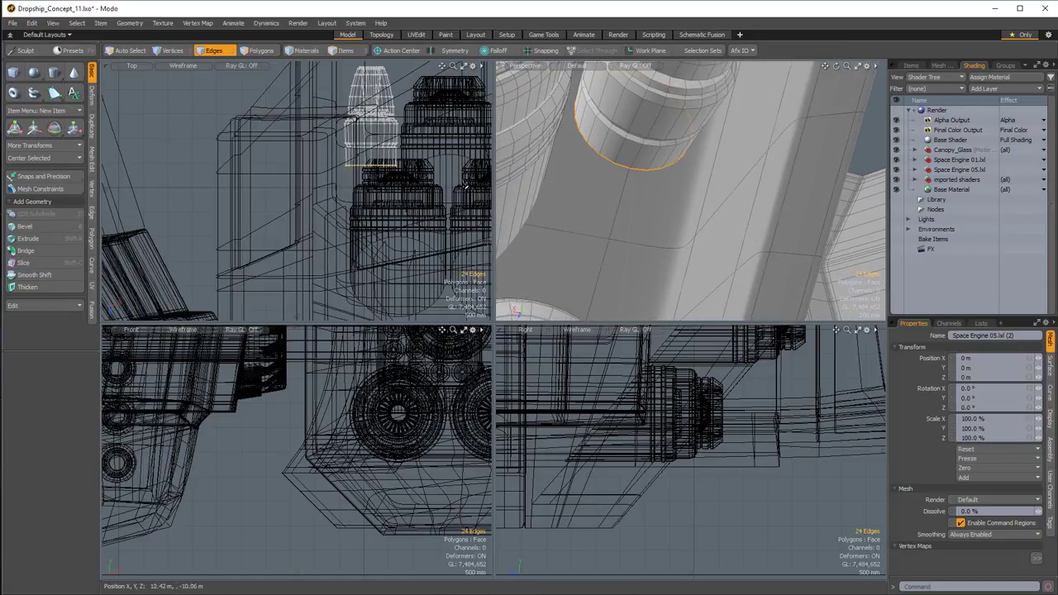
key("w")
left_click_drag(739, 340, 706, 458, "alt+shift")
scroll(707, 459, "up", 2)
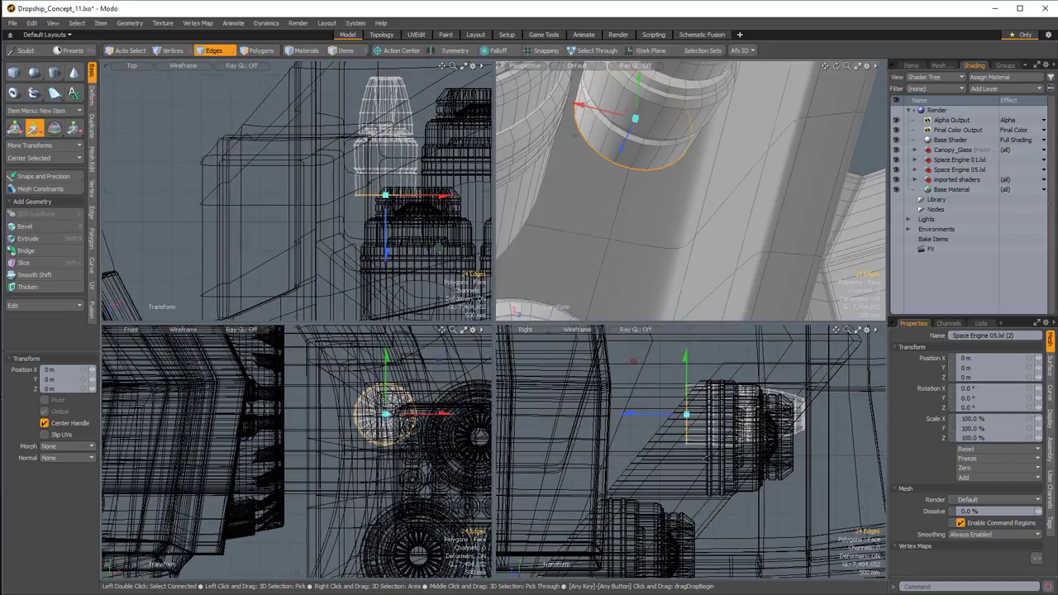
left_click(499, 51)
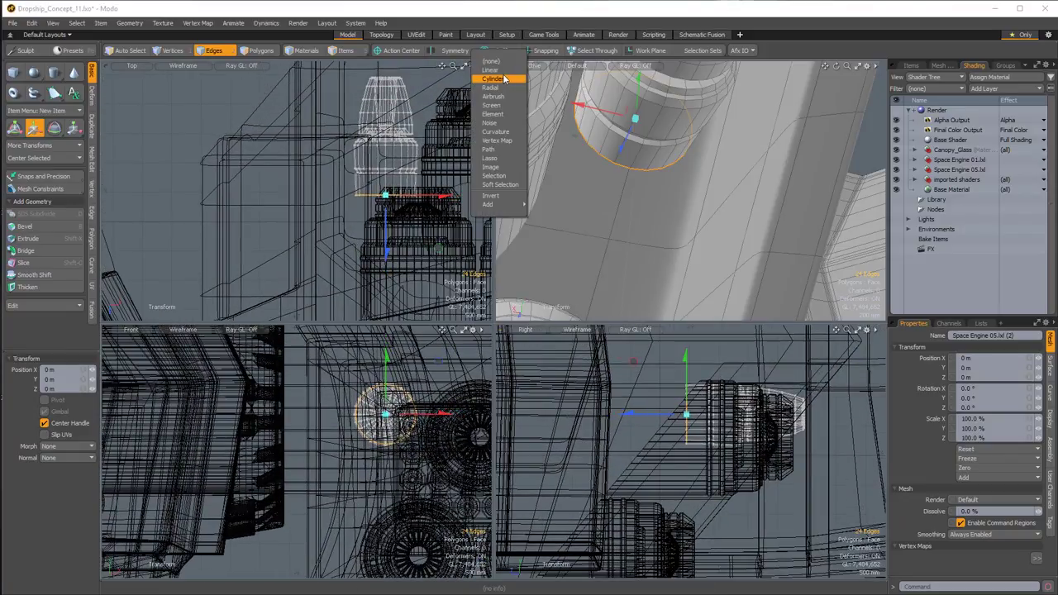
left_click(506, 76)
key("y")
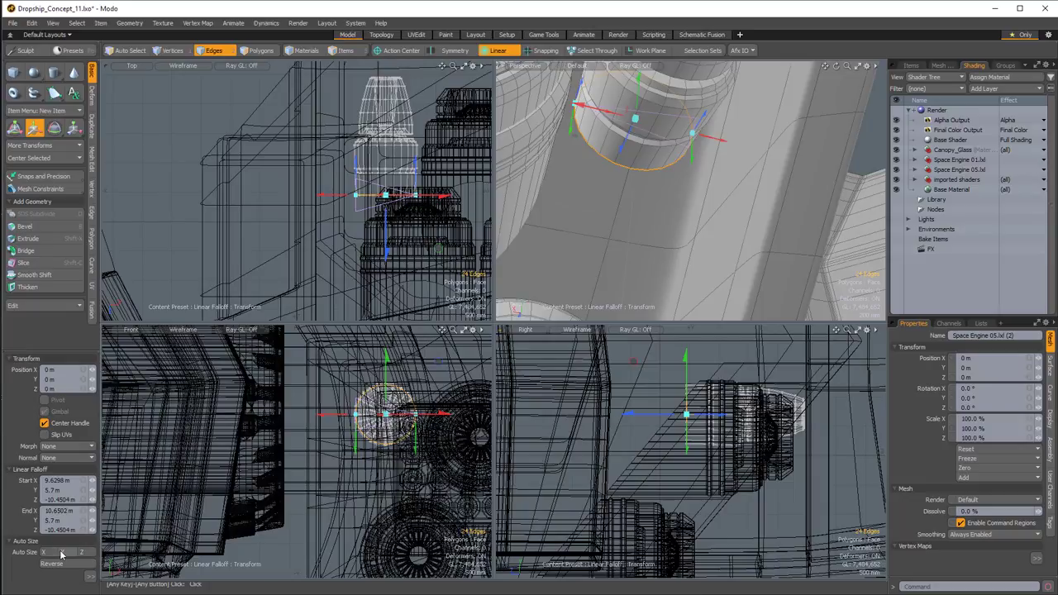
left_click(88, 578)
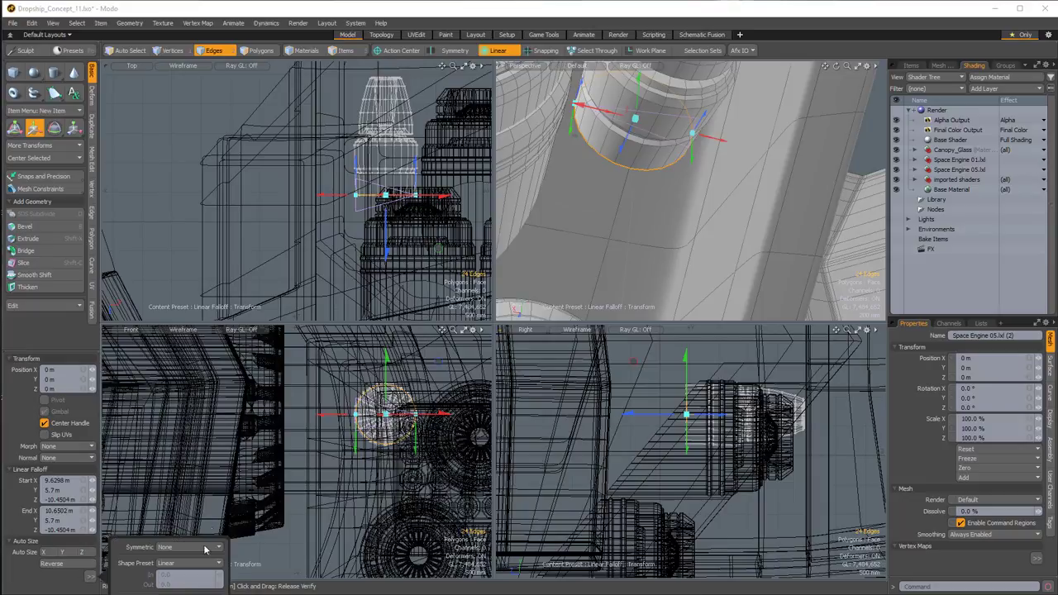
left_click(68, 552)
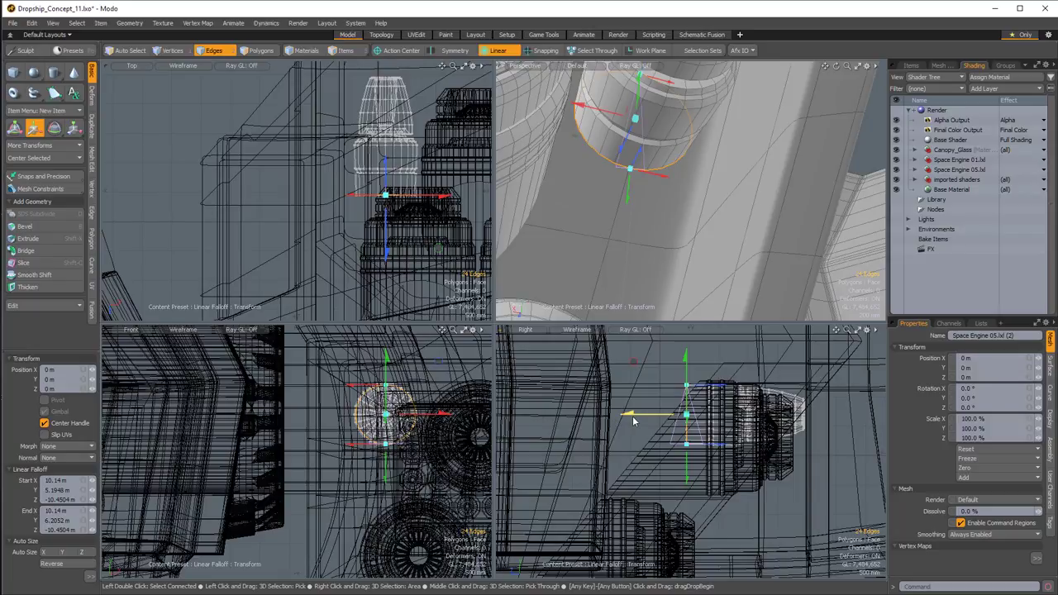
left_click_drag(633, 421, 590, 421)
key("space")
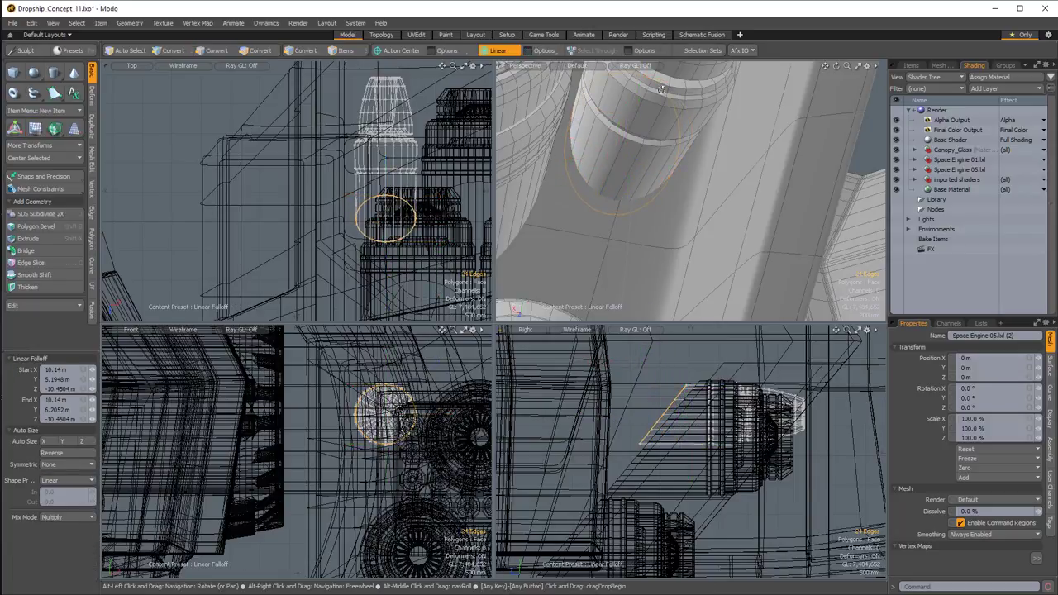
Clear the edge selection and make the Main_Engines item visible.
left_click_drag(773, 157, 714, 234, "ctrl+alt")
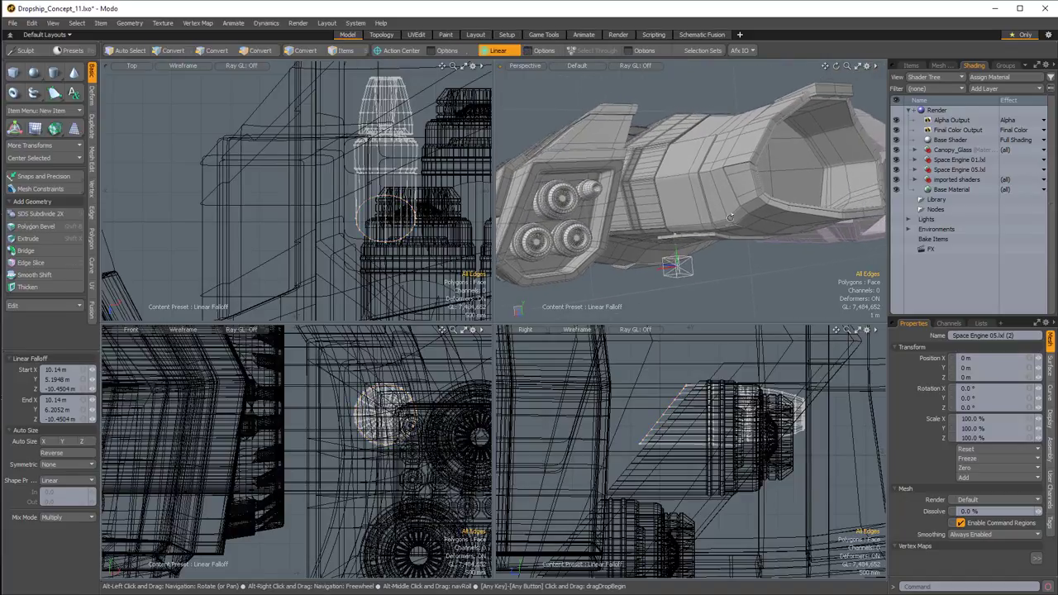
left_click(909, 65)
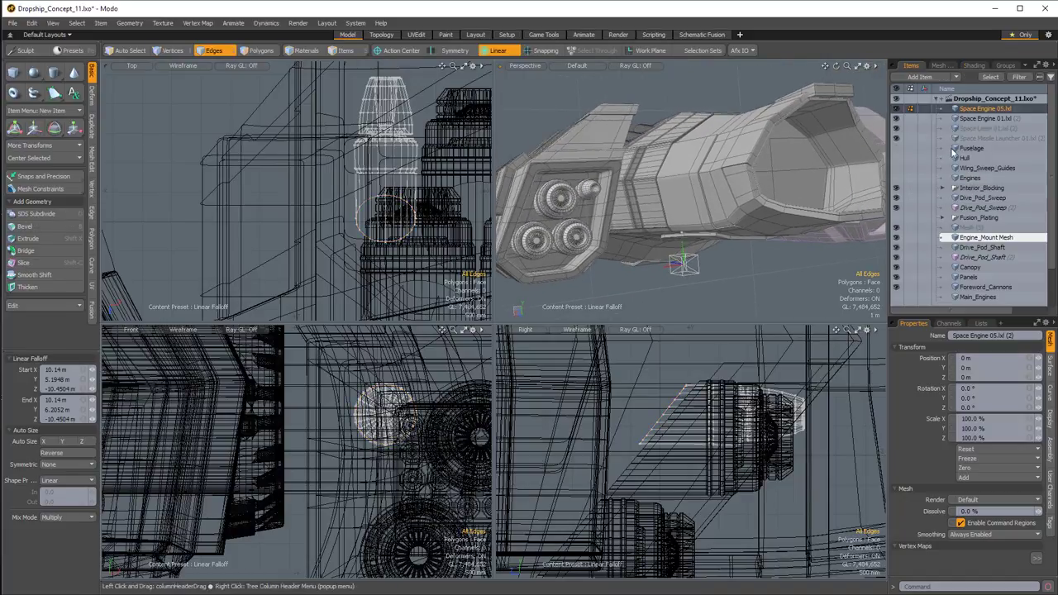
left_click_drag(799, 163, 692, 172, "alt")
left_click(896, 297)
left_click_drag(765, 176, 729, 125, "ctrl+alt")
left_click_drag(740, 215, 683, 178, "alt")
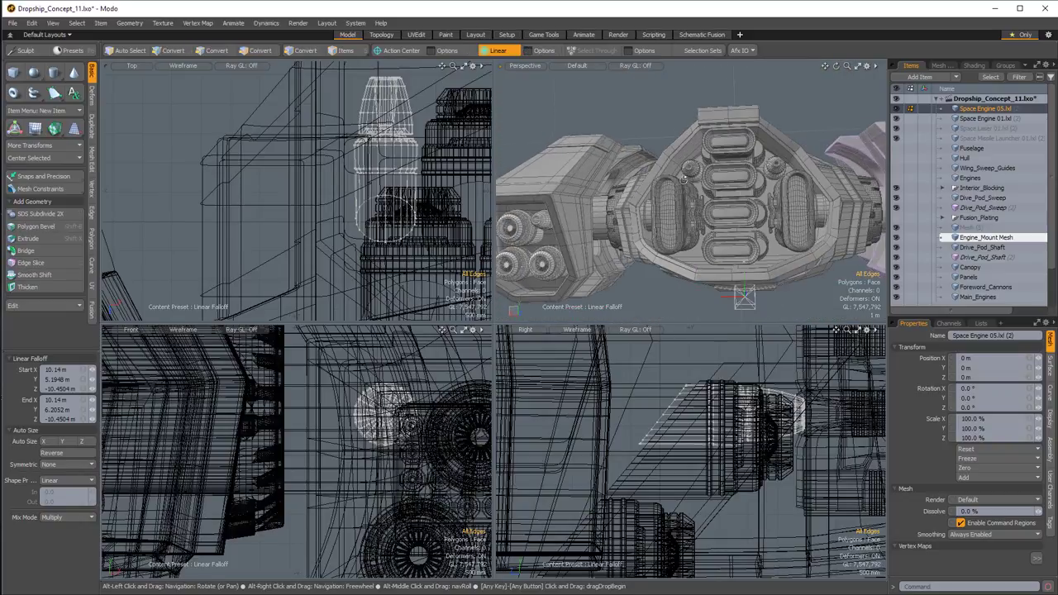
Examine the engine arrangement in the drive pod's rear recess from several angles.
left_click_drag(766, 184, 595, 210, "alt")
key("5")
left_click_drag(598, 207, 636, 208, "ctrl+alt")
left_click(682, 181)
key("2")
key("2")
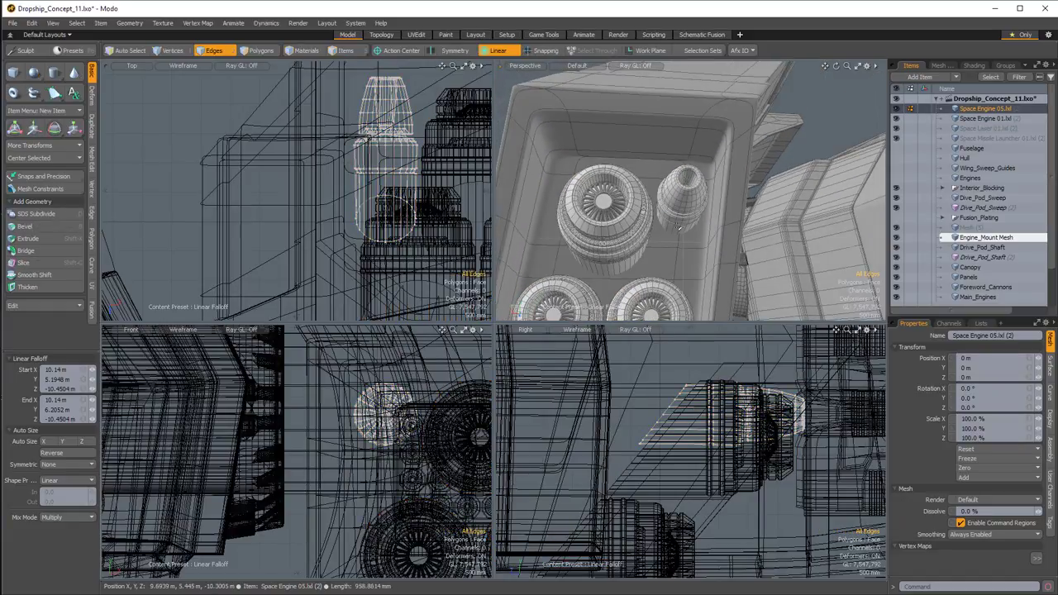
left_click_drag(642, 255, 680, 206, "ctrl+alt")
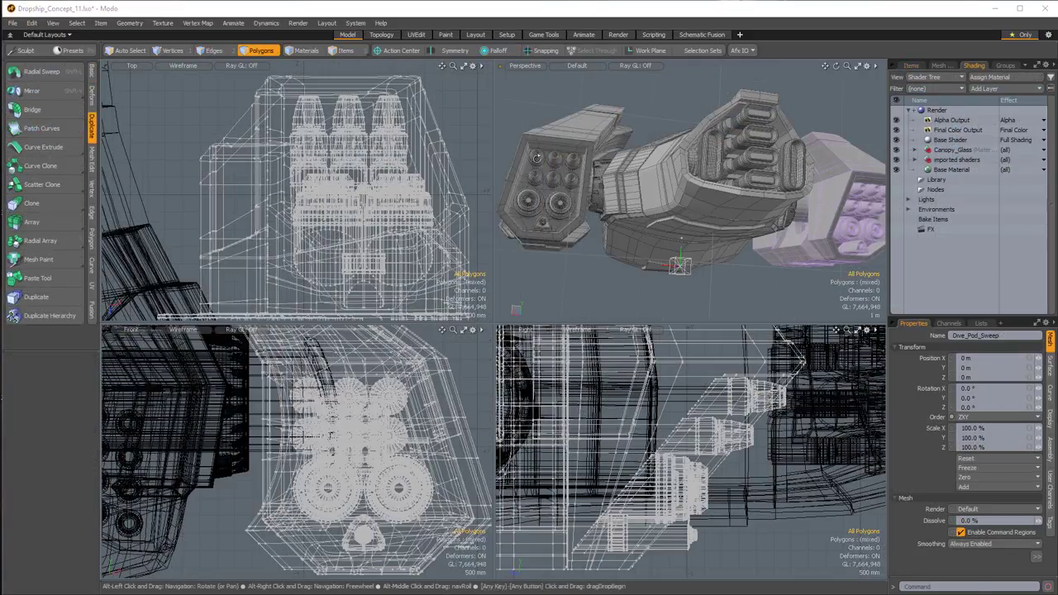
mouse_move(654, 248)
left_mouse_down("alt")
mouse_move(636, 233)
mouse_move(616, 124)
left_mouse_up("alt")
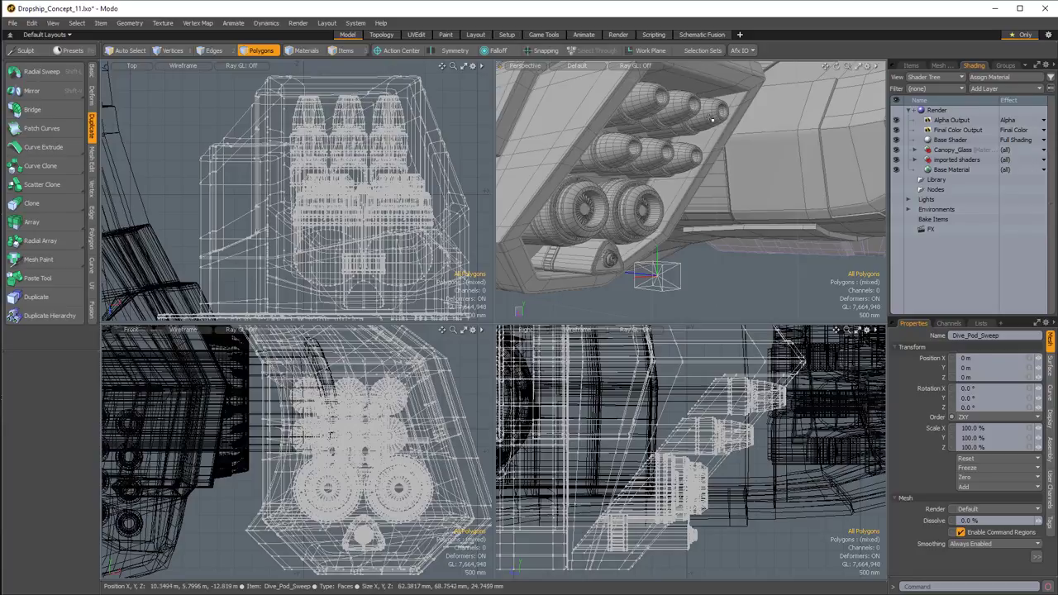
left_click_drag(668, 158, 677, 155, "alt")
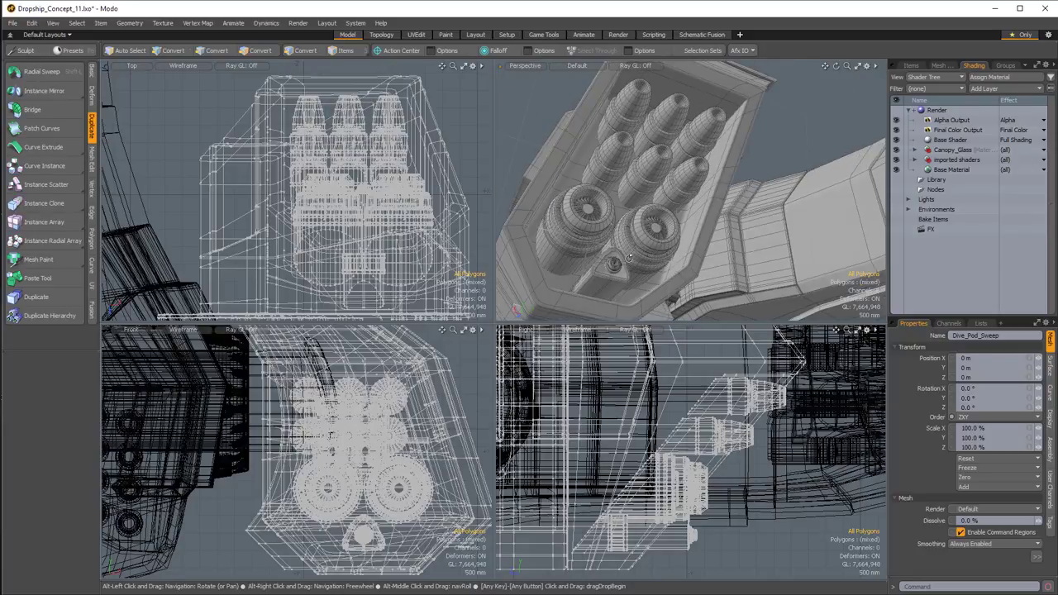
Select a connected panel section on the forward hull in the Panels mesh and delete it.
left_click_drag(634, 276, 616, 282, "alt")
scroll(632, 269, "up", 3)
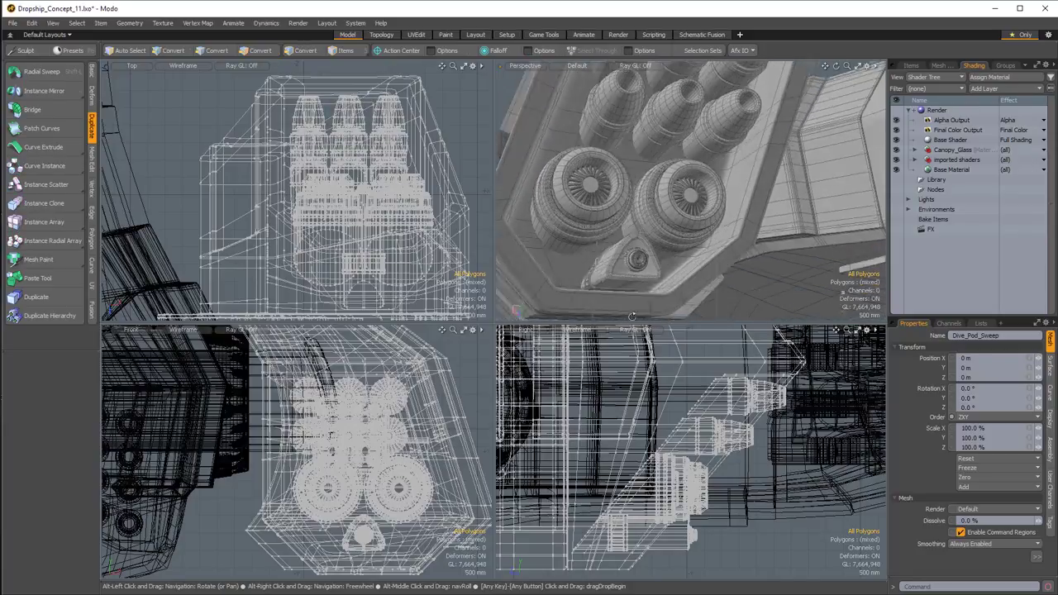
scroll(640, 248, "up", 6)
left_click_drag(646, 211, 733, 245, "alt")
scroll(673, 213, "down", 3)
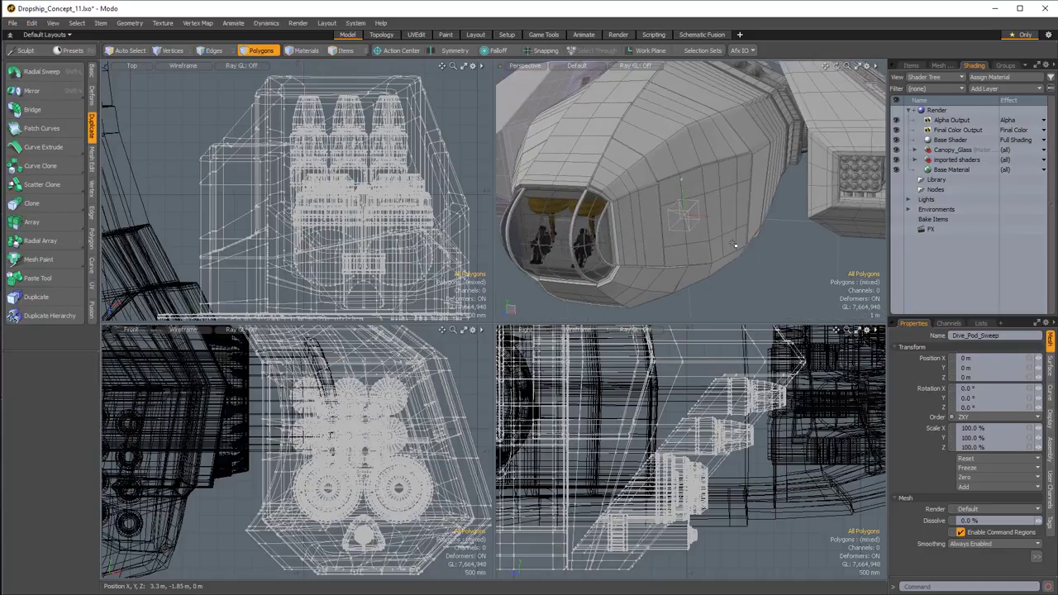
key("5")
left_click(712, 209)
key("3")
left_click(712, 210)
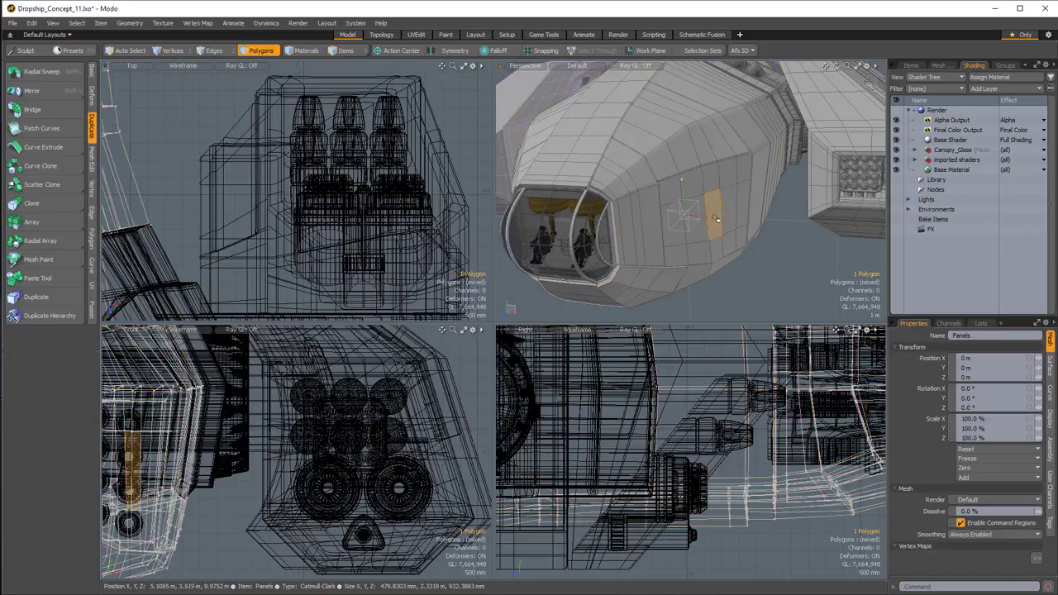
left_click_drag(712, 210, 739, 168, "alt")
double_click(774, 179)
key("Delete")
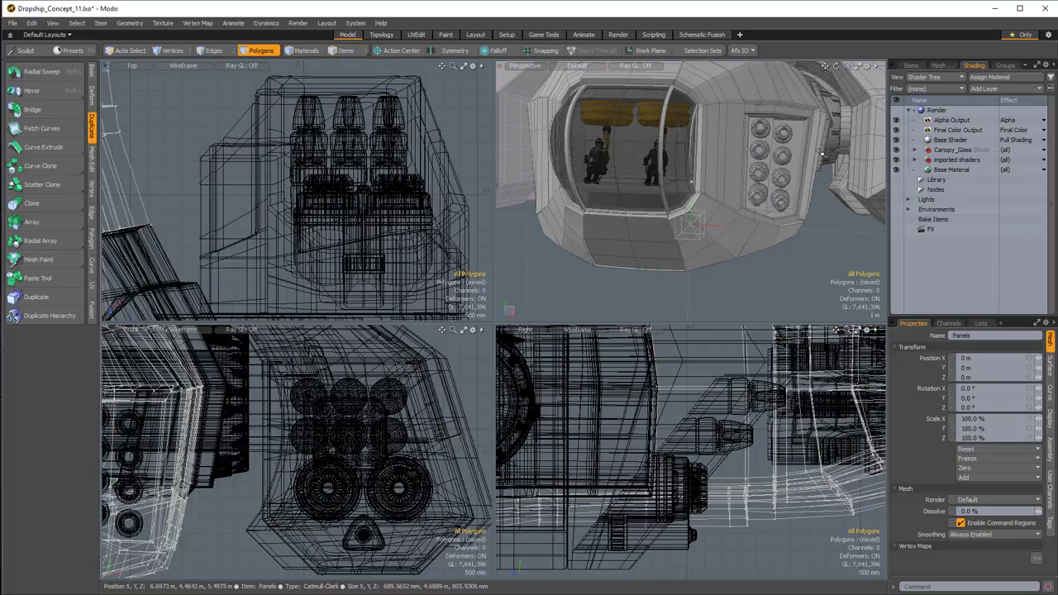
Examine the hull's outer panels and the opening in the roof panels up close.
left_click_drag(820, 151, 791, 189, "alt")
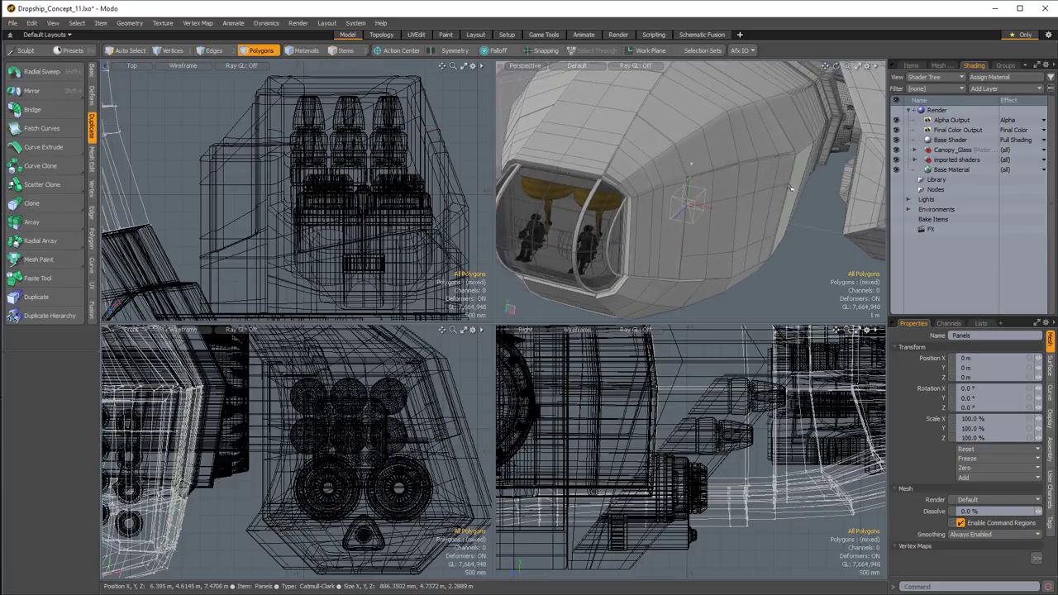
left_click_drag(756, 220, 753, 257, "alt")
scroll(734, 219, "up", 3)
double_click(623, 180)
scroll(624, 181, "down", 3)
left_click_drag(608, 371, 875, 514, "alt+shift")
left_click_drag(514, 443, 761, 434, "alt+shift")
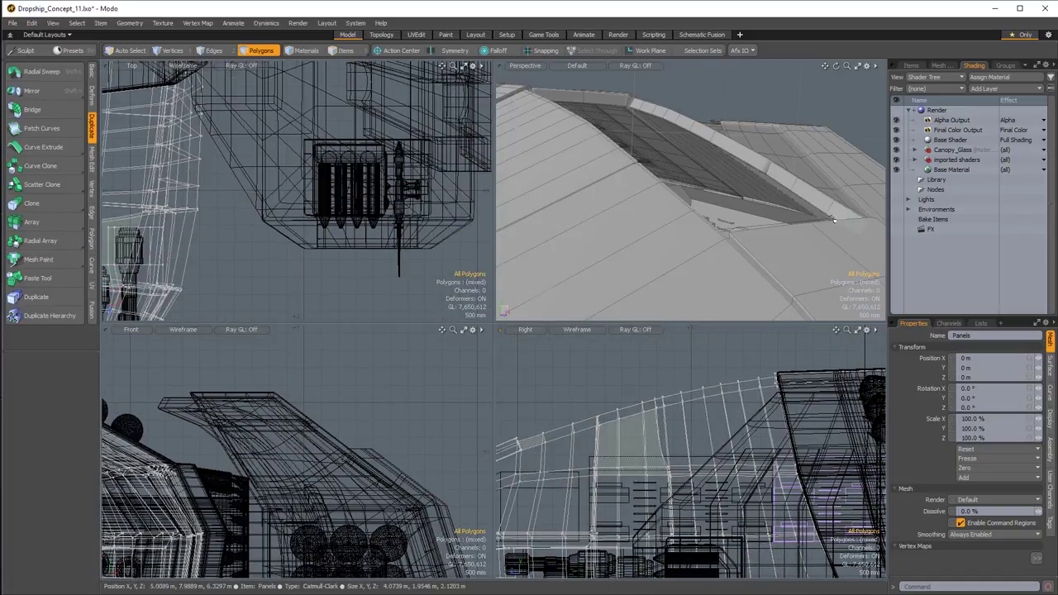
Hide the Interior_Blocking, drive pod, engine mount, Canopy, Foreword_Cannons and Main_Engines items to isolate the Panels mesh.
left_click(909, 66)
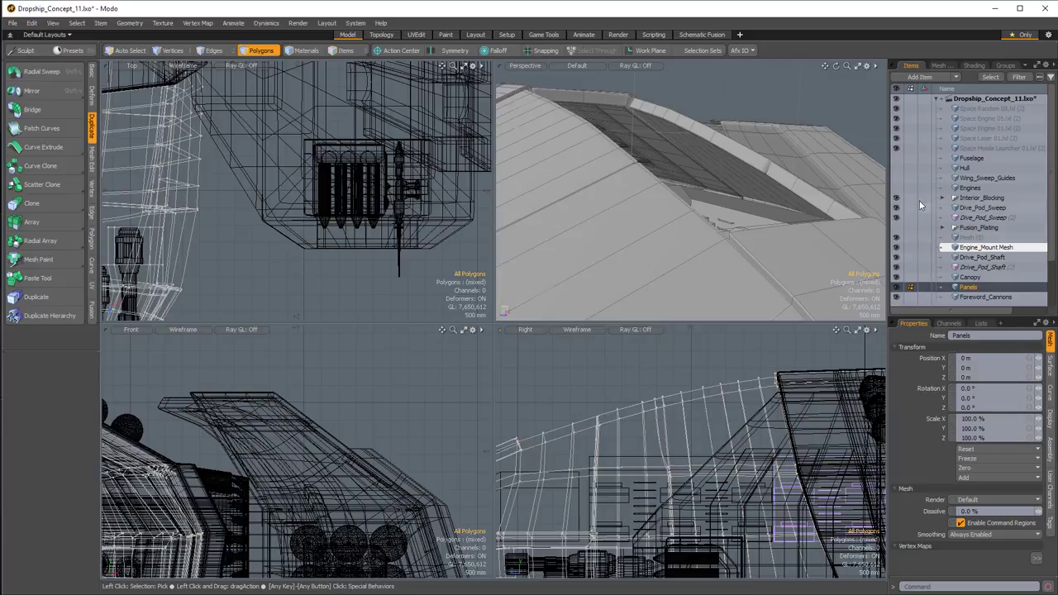
left_click(896, 198)
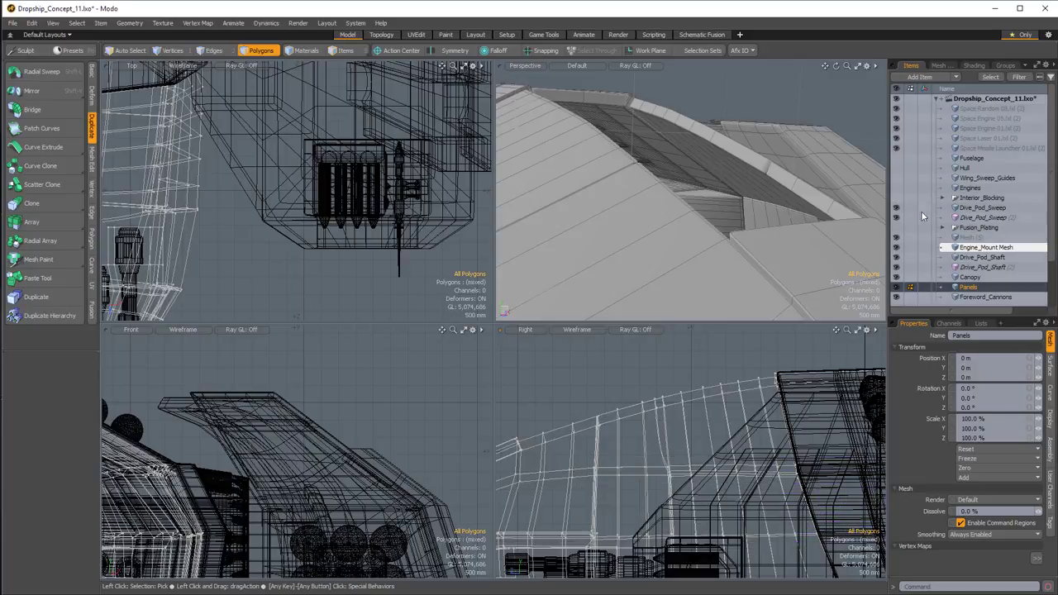
left_click(896, 208)
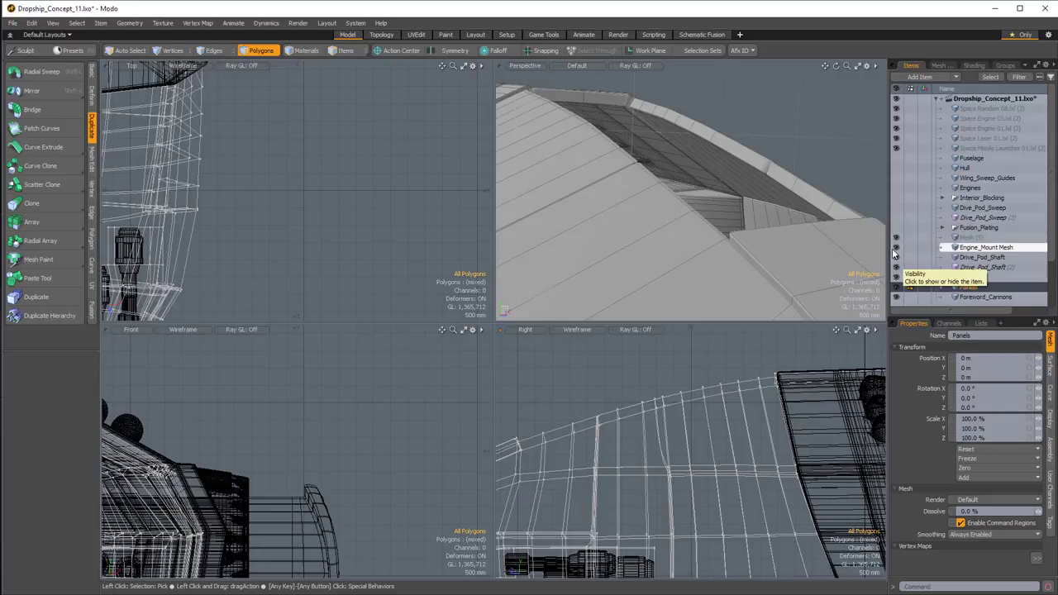
scroll(953, 239, "down", 3)
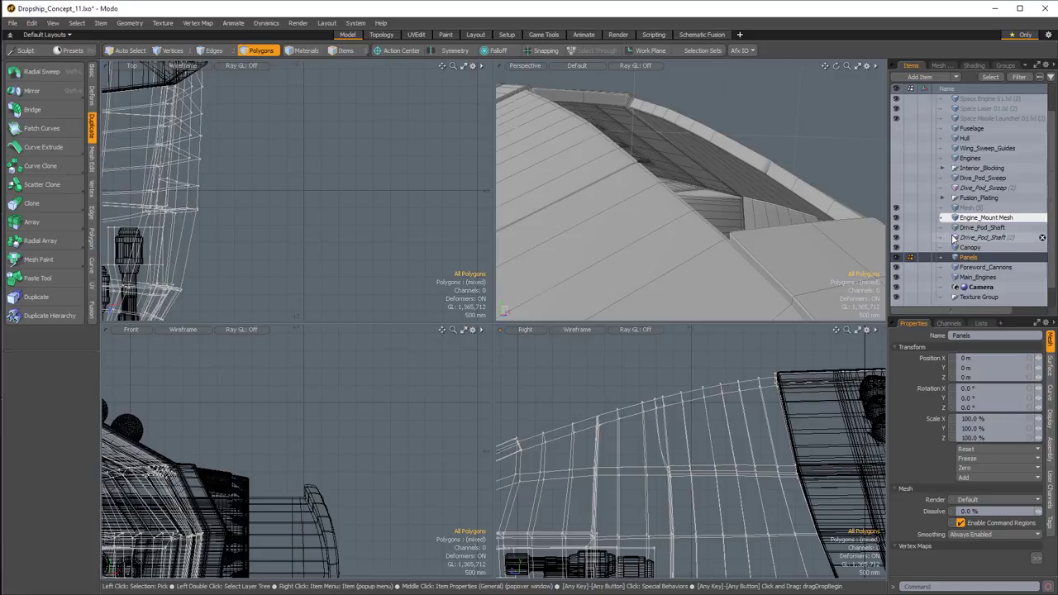
left_click(897, 219)
left_click(897, 238)
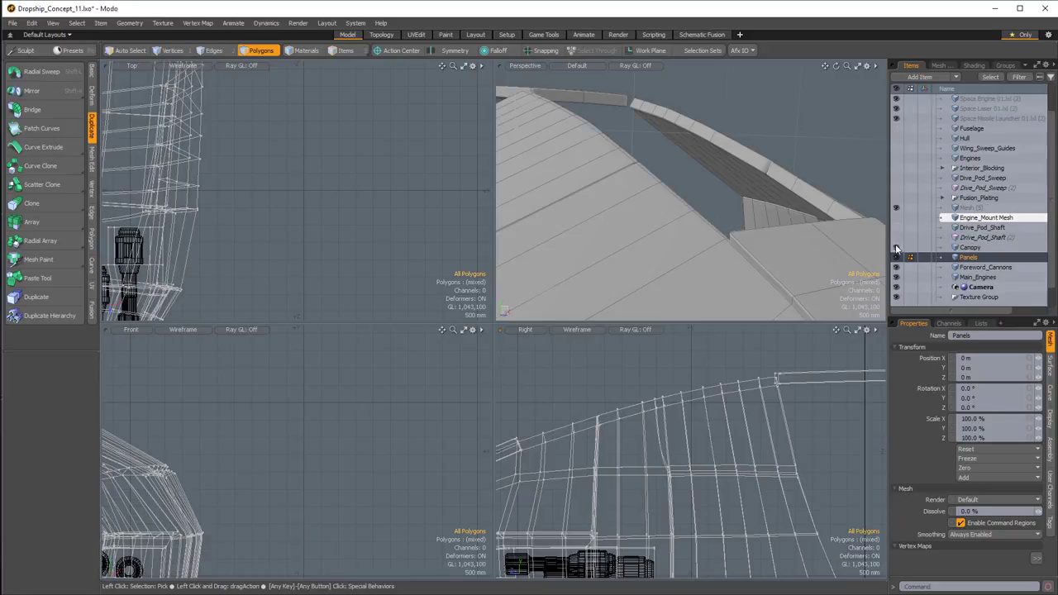
left_click(896, 247)
left_click_drag(772, 178, 826, 239, "ctrl+alt")
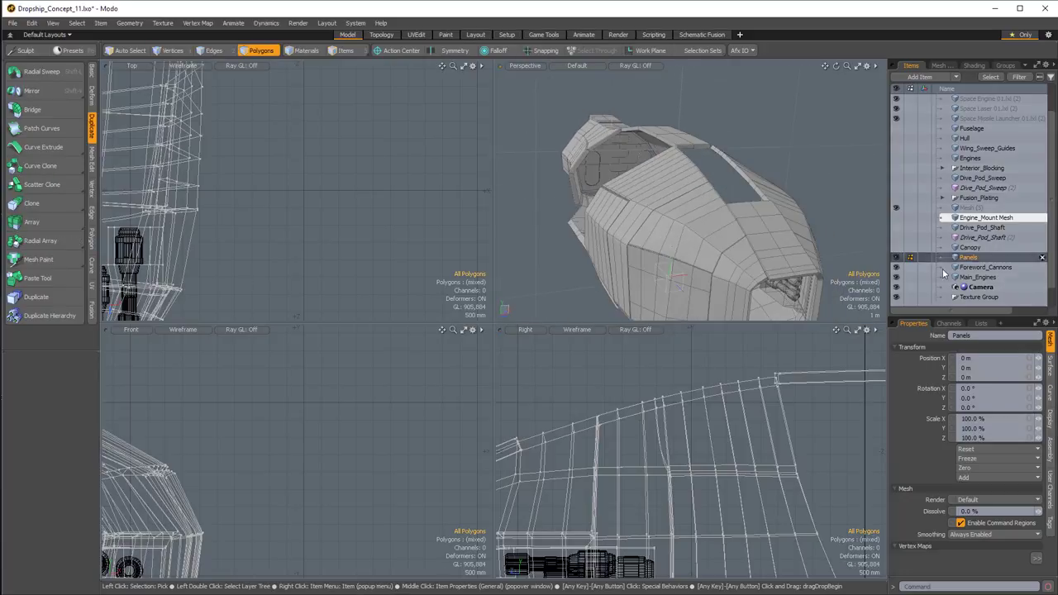
left_click(896, 267)
Select the eight polygons of the Hull mesh beneath the roof opening and copy them.
left_click_drag(719, 214, 727, 161, "alt")
left_click_drag(727, 161, 862, 183, "alt")
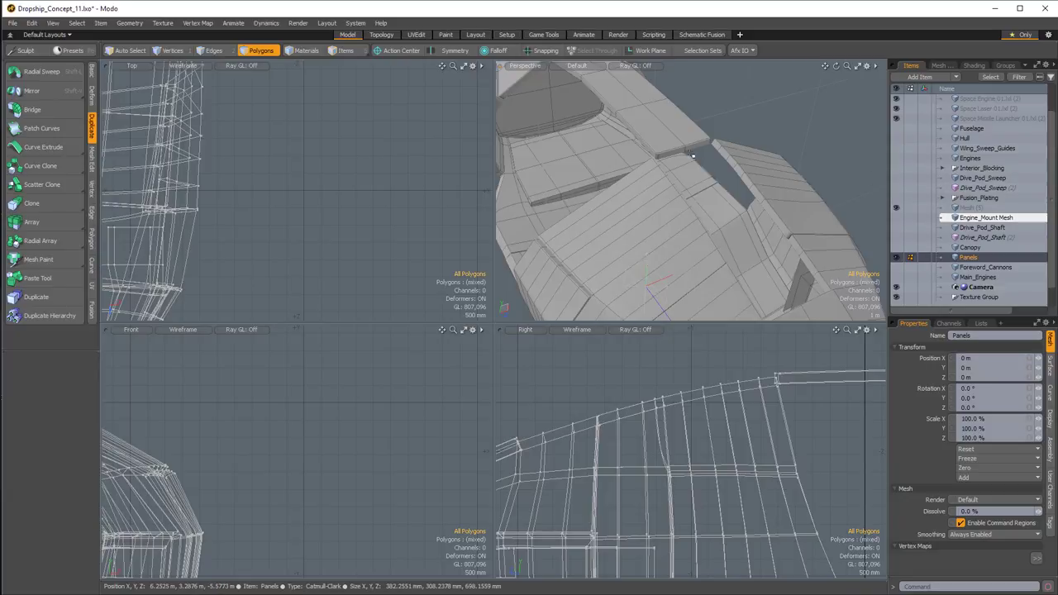
left_click_drag(721, 186, 693, 124, "alt")
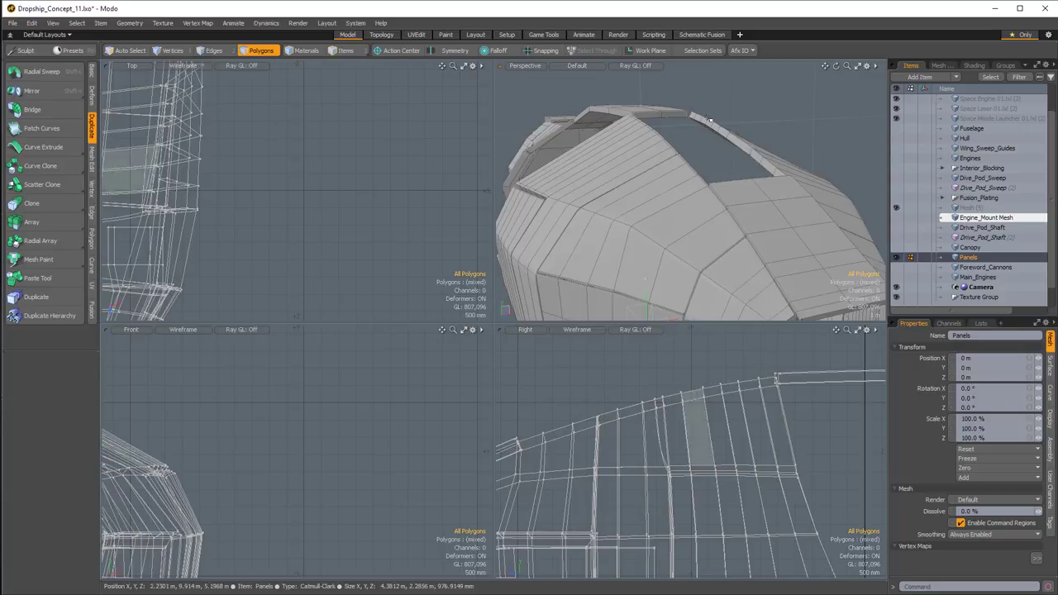
left_click_drag(691, 150, 675, 108, "alt")
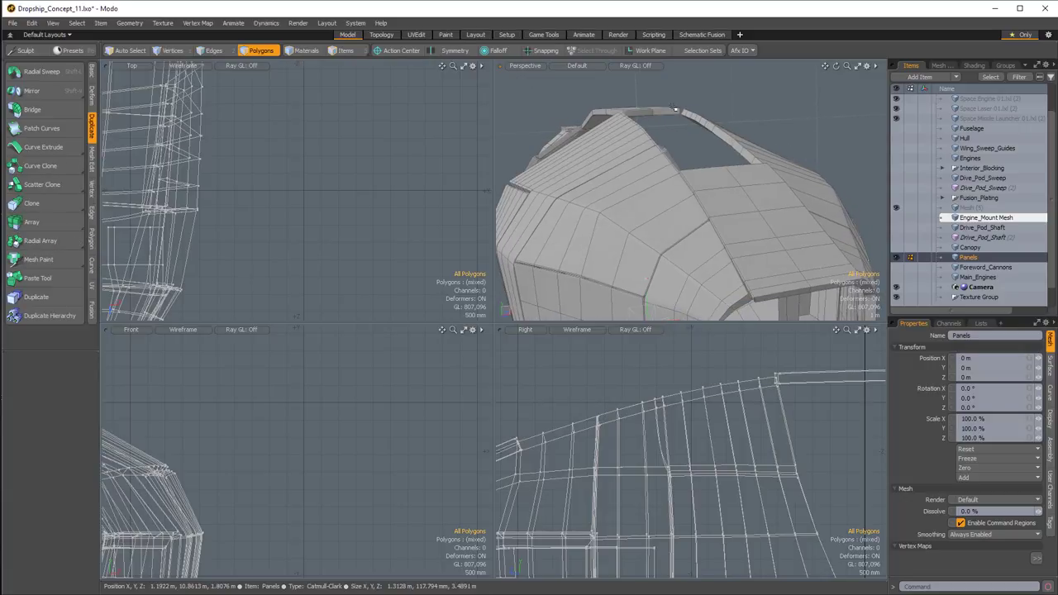
left_click_drag(691, 205, 714, 228, "ctrl+alt")
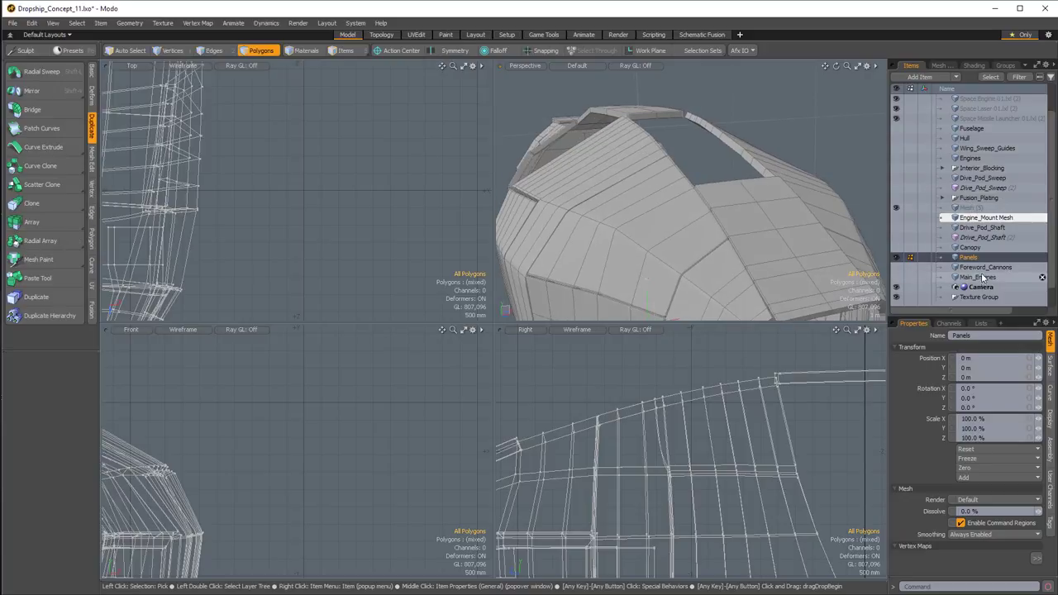
scroll(976, 151, "up", 1)
left_click(965, 169)
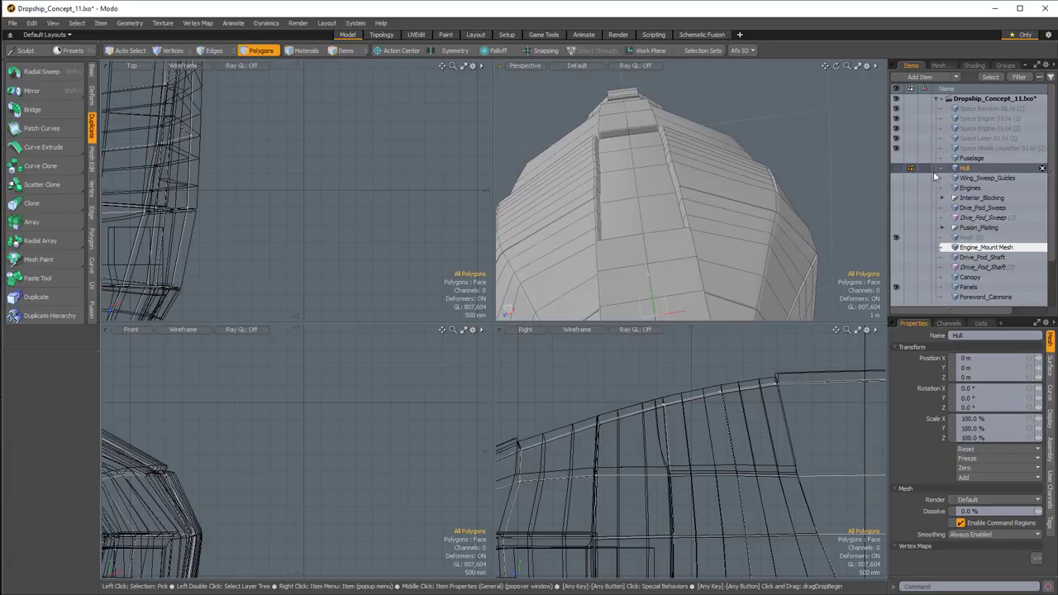
key("5")
key("3")
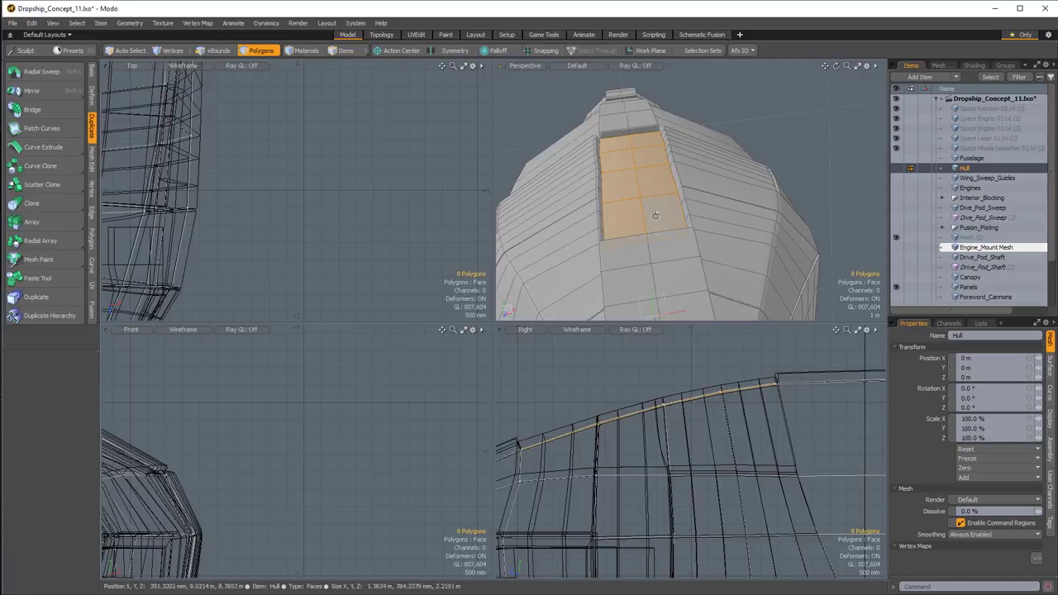
left_click_drag(655, 215, 666, 194, "alt")
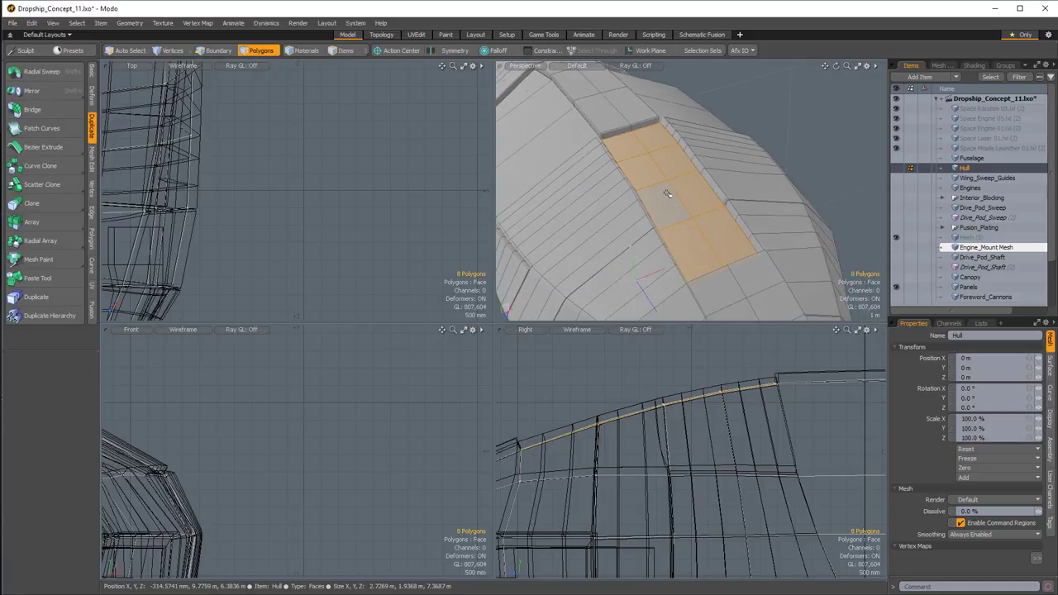
Paste the copied hull polygons into the Panels mesh and hide everything except the pasted patch.
left_click(971, 285)
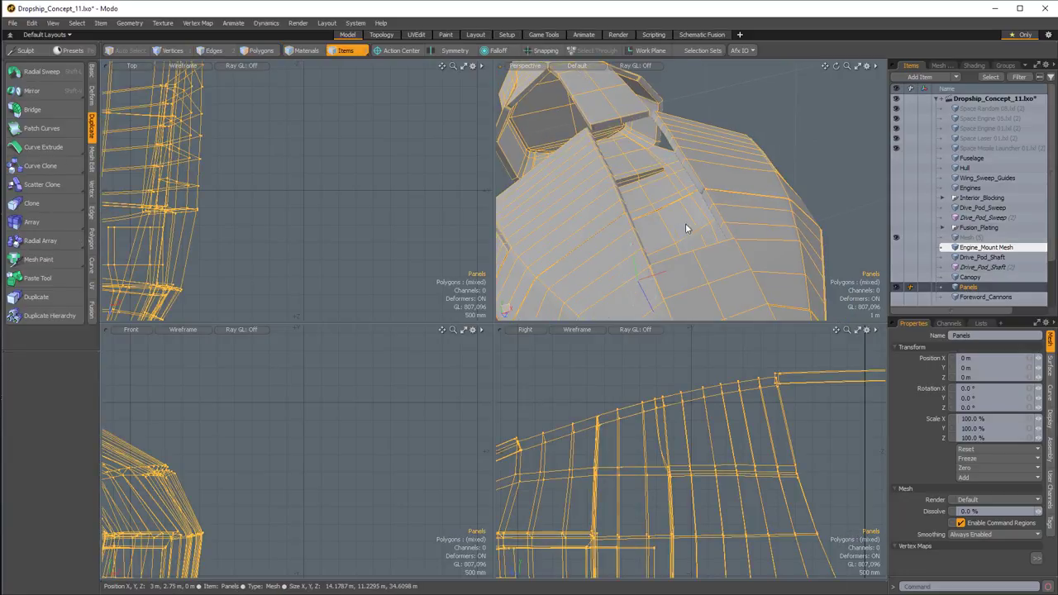
key("3")
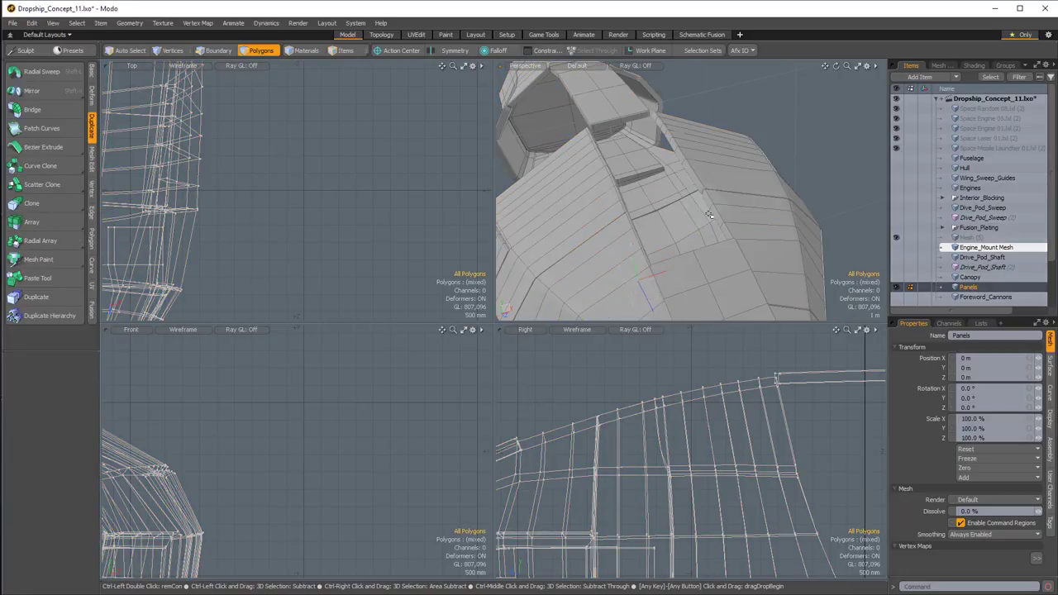
key("ctrl+v")
left_click_drag(687, 193, 607, 163, "alt")
scroll(639, 180, "up", 3)
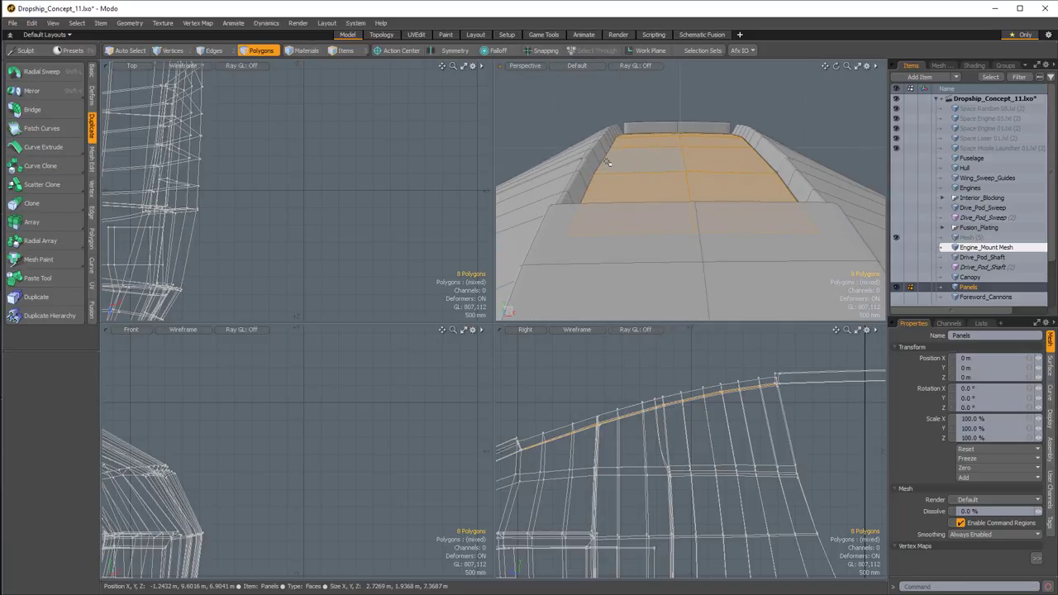
left_click_drag(687, 173, 646, 184, "alt")
scroll(732, 123, "up", 4)
key("shift+h")
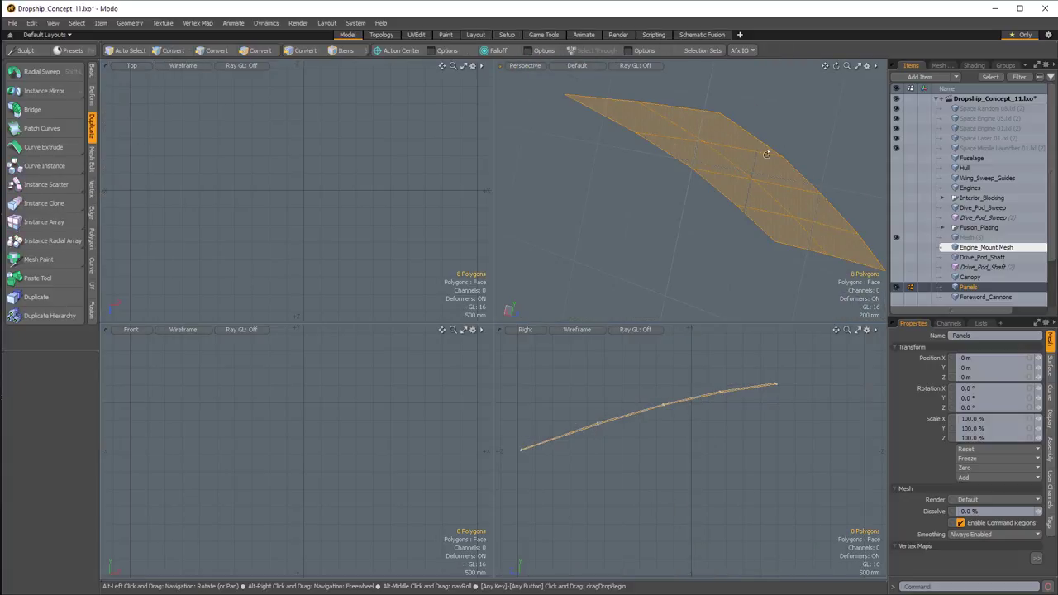
Turn on X symmetry and extend the roof patch's two long side edges outward by 100 mm in X.
left_click_drag(705, 158, 576, 202, "alt")
key("2")
left_click(660, 201)
left_click(453, 50)
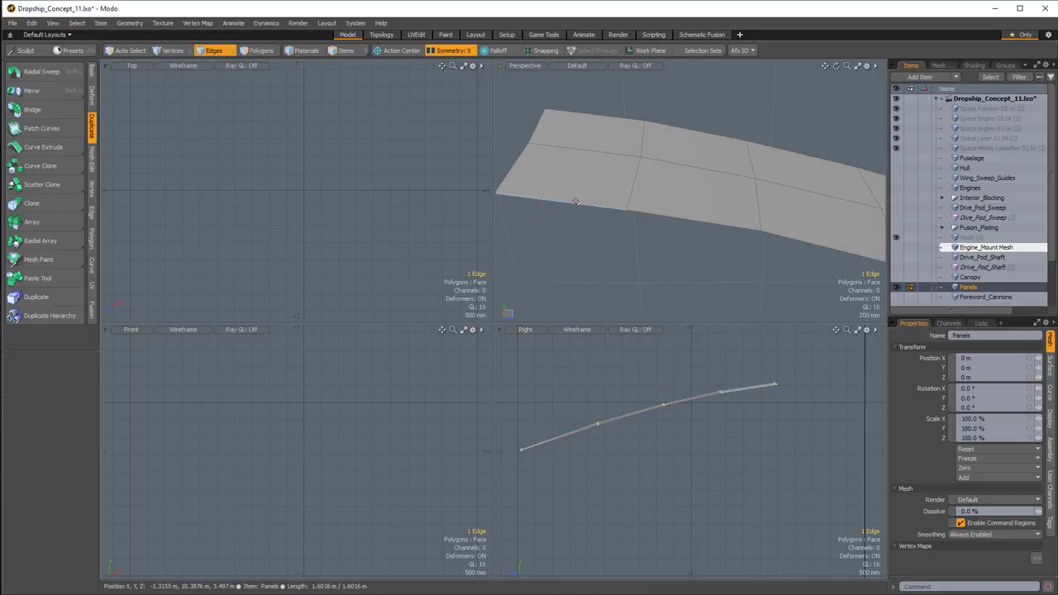
left_click_drag(662, 221, 673, 187, "alt")
left_click(653, 231, "shift")
left_click(675, 293, "shift")
left_click_drag(675, 294, 655, 245, "alt+shift")
left_click_drag(656, 244, 704, 300, "alt")
key("z")
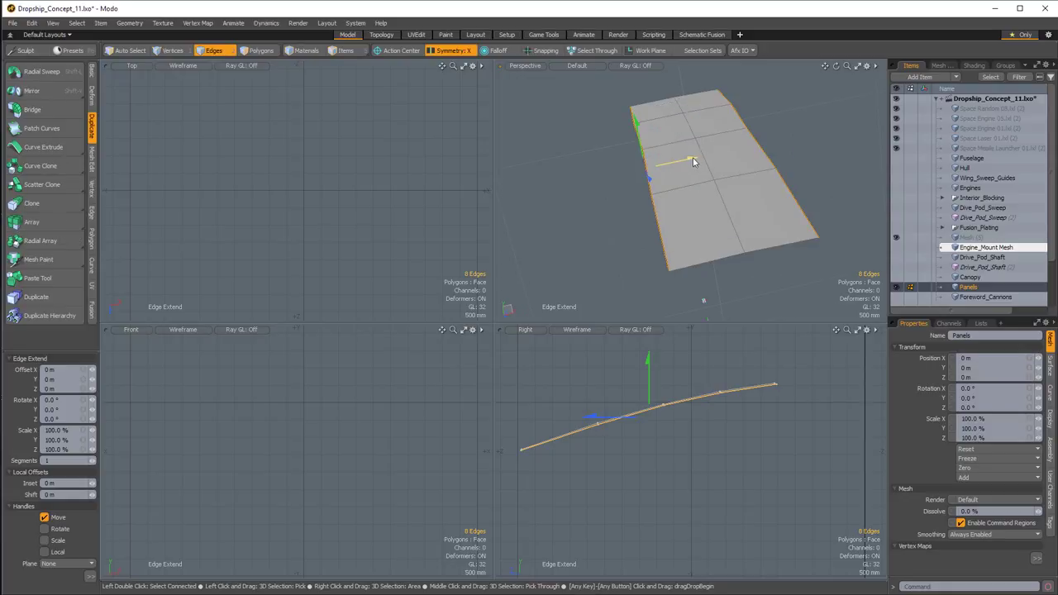
left_click_drag(692, 160, 684, 161)
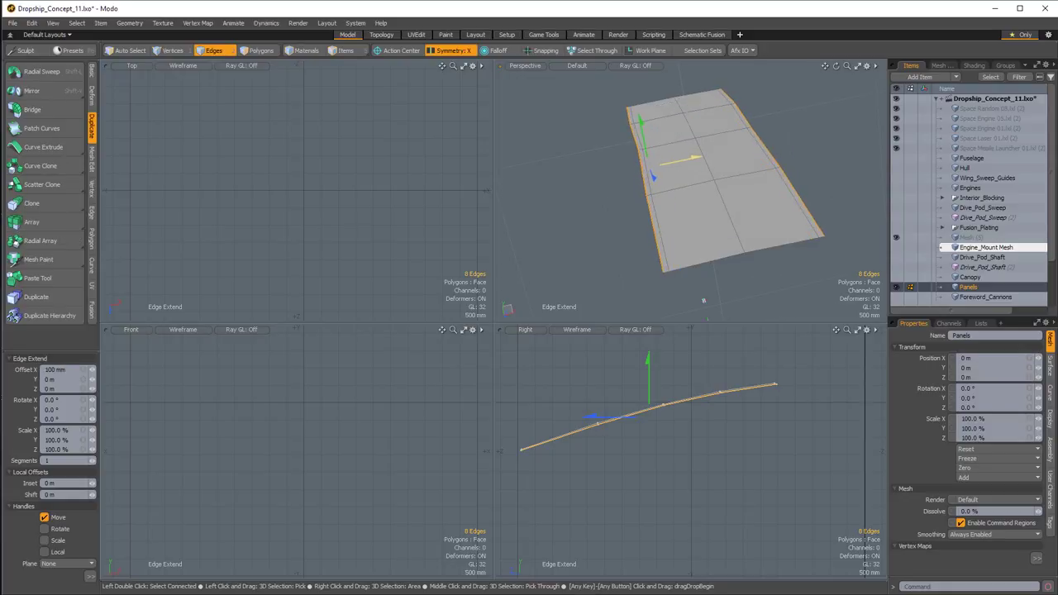
left_click_drag(710, 231, 715, 253, "alt")
key("space")
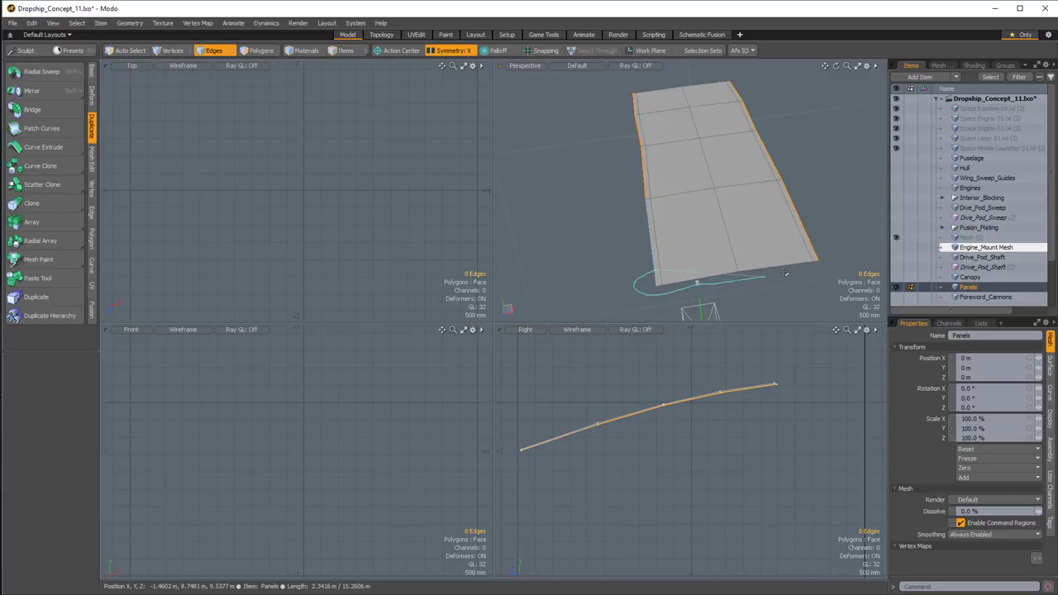
Extend the edges at the roof patch's lower, forward end by -50 mm in Y and 85 mm in Z.
left_click_drag(810, 262, 846, 177, "alt")
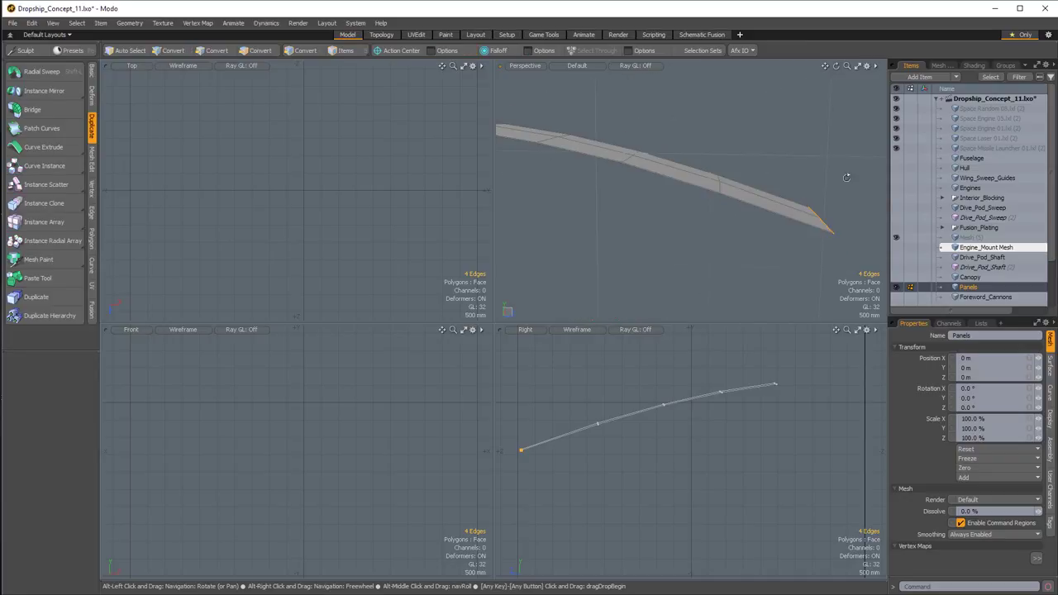
left_click_drag(610, 414, 684, 391, "alt")
scroll(600, 427, "up", 3)
key("w")
scroll(607, 427, "up", 2)
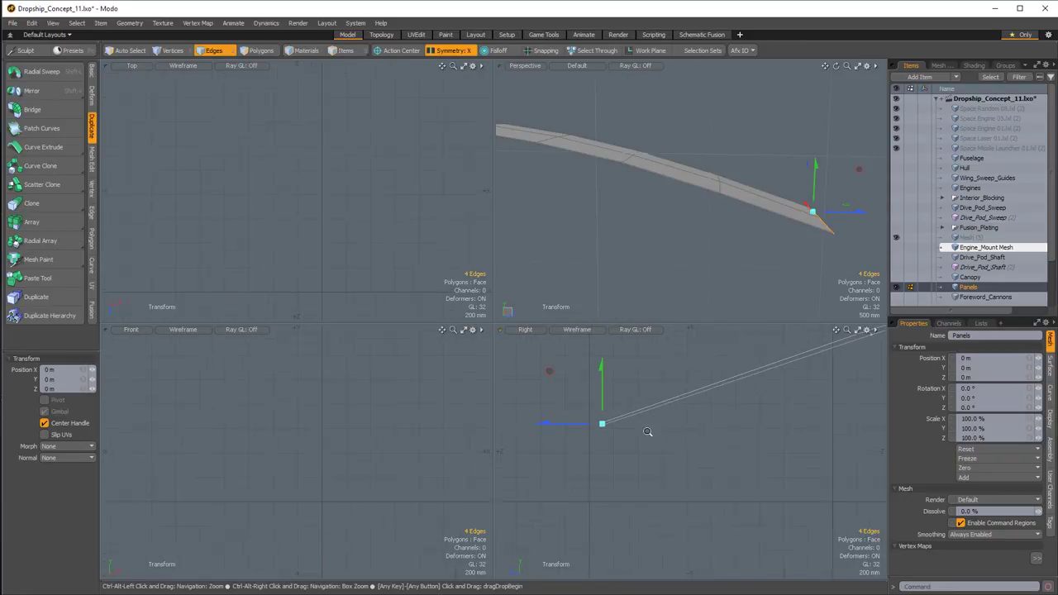
left_click_drag(650, 432, 692, 444, "alt")
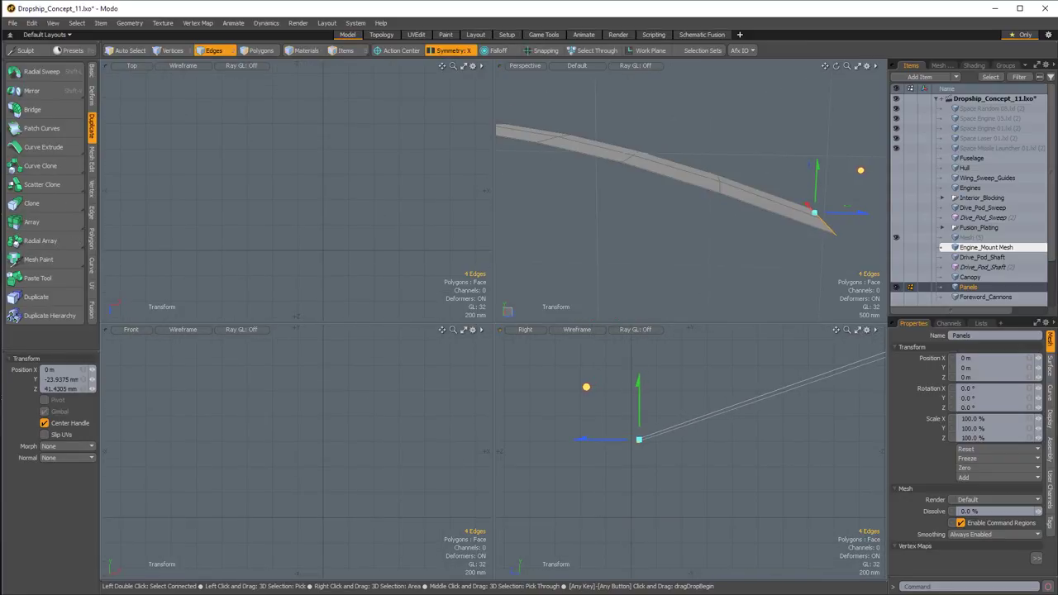
key("z")
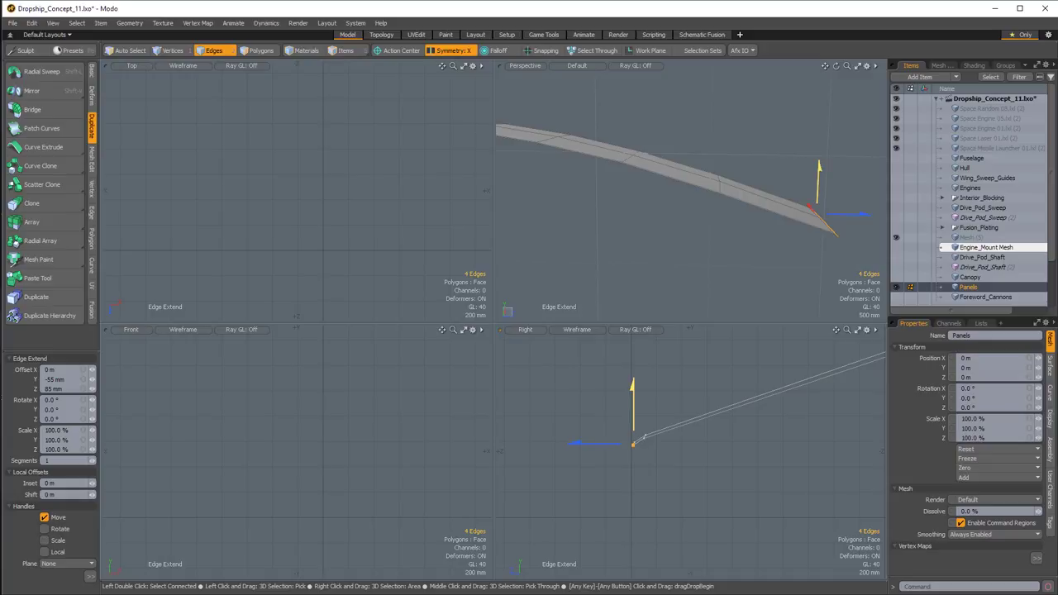
left_click_drag(669, 152, 671, 310, "alt")
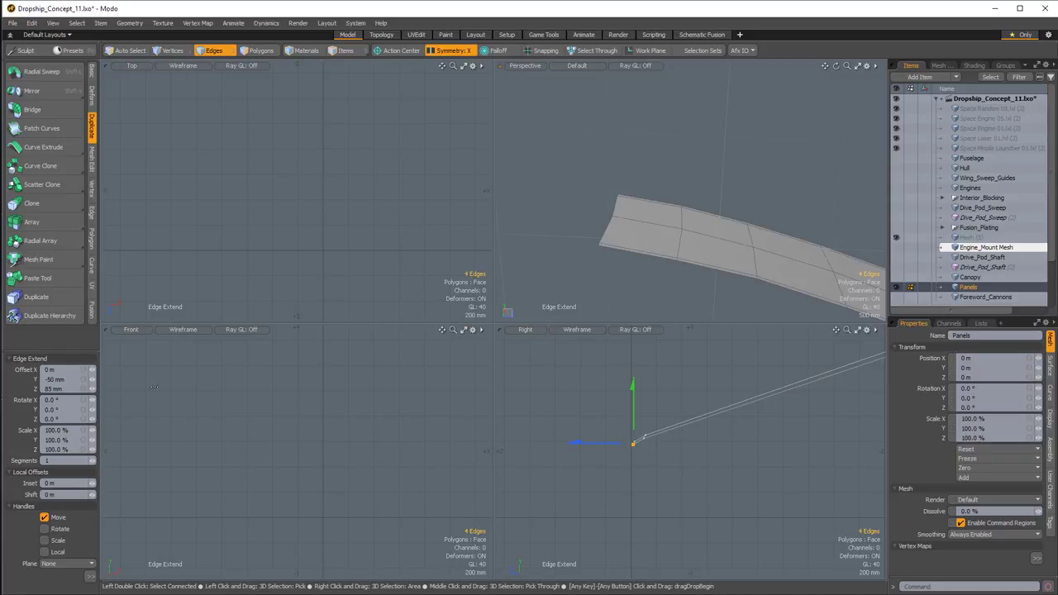
Extend the edges at the roof patch's upper, rear end by -100 mm in Z.
left_click_drag(541, 222, 635, 232, "alt")
left_click_drag(858, 343, 515, 471, "alt+shift")
left_click_drag(879, 451, 735, 496, "alt")
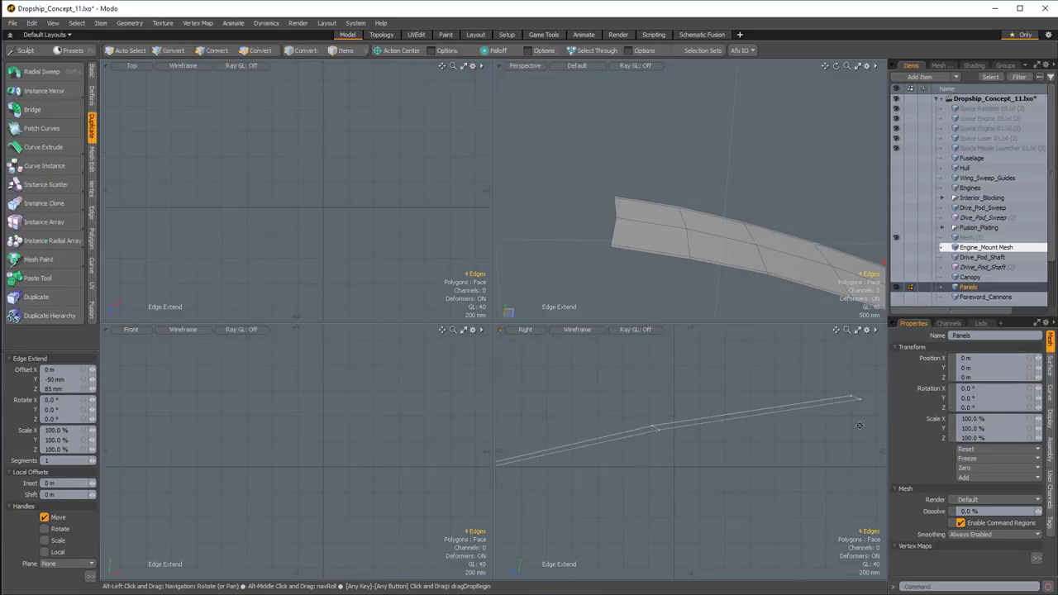
scroll(735, 447, "down", 3)
left_click_drag(762, 426, 719, 427, "alt")
key("space")
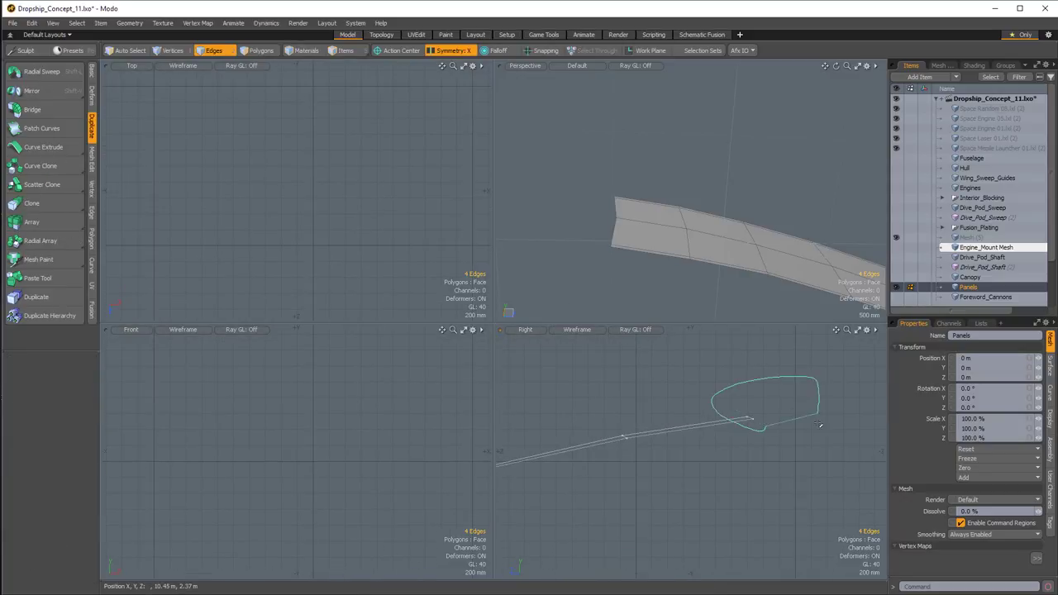
key("shift+x")
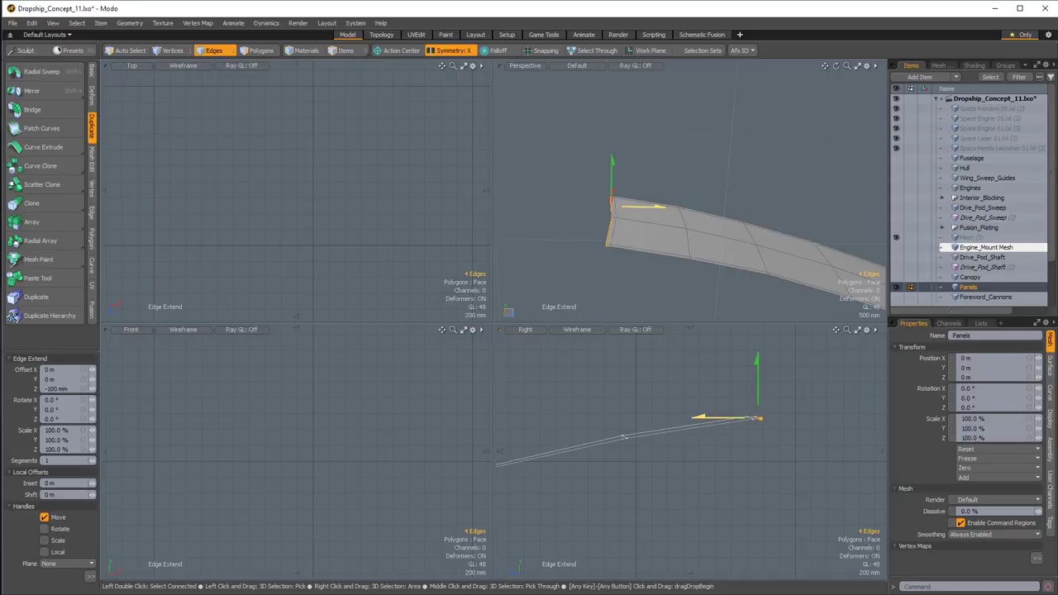
Unhide the rest of the Panels mesh and select the roof patch's eight polygons.
scroll(677, 298, "down", 3)
left_click_drag(677, 298, 685, 217, "alt")
key("space")
key("u")
key("3")
double_click(687, 223)
left_click_drag(703, 266, 660, 162, "alt")
key("h")
left_click(653, 153, "shift")
Start a polygon bevel on the roof patch and show the Interior_Blocking group.
key("b")
scroll(731, 422, "down", 2)
left_click_drag(731, 421, 754, 399, "alt")
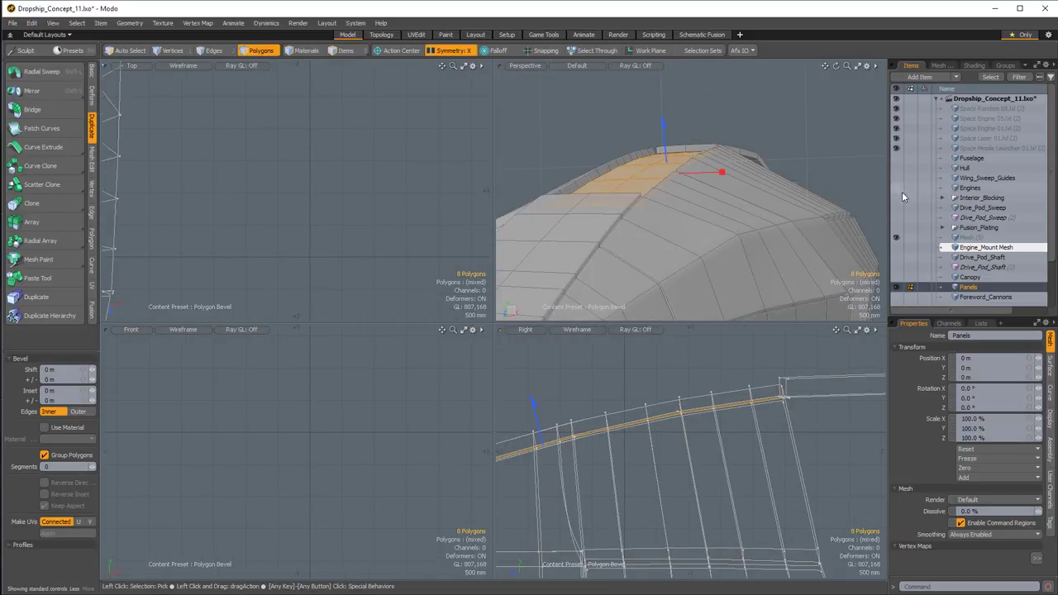
left_click(897, 198)
scroll(730, 444, "down", 2)
left_click_drag(705, 498, 684, 394, "alt+shift")
Try moving the roof patch by -280 mm in Y, and undo the move.
key("w")
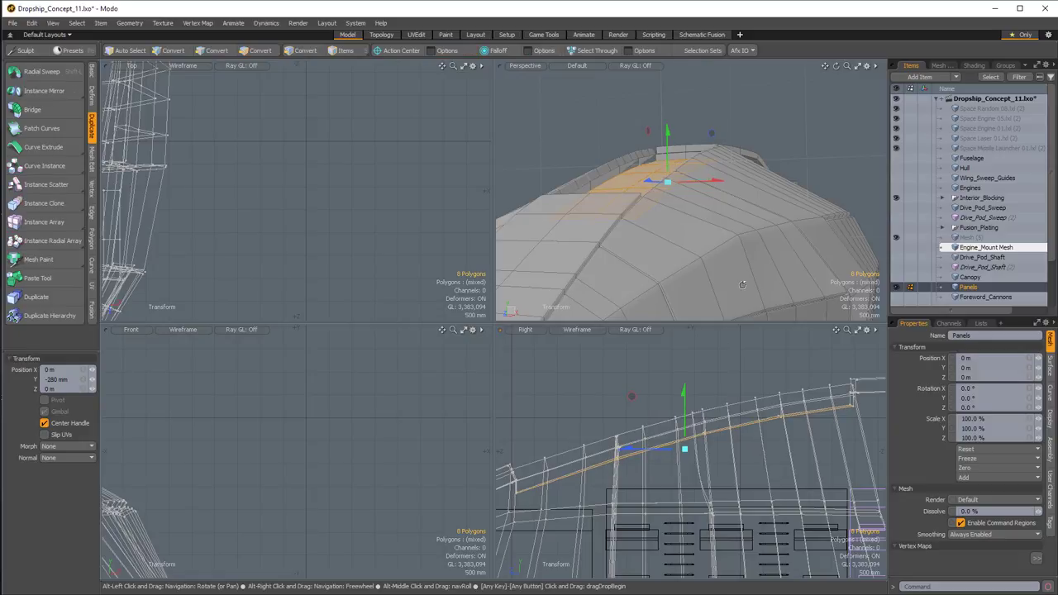
left_click_drag(724, 217, 743, 295, "alt")
key("ctrl+z")
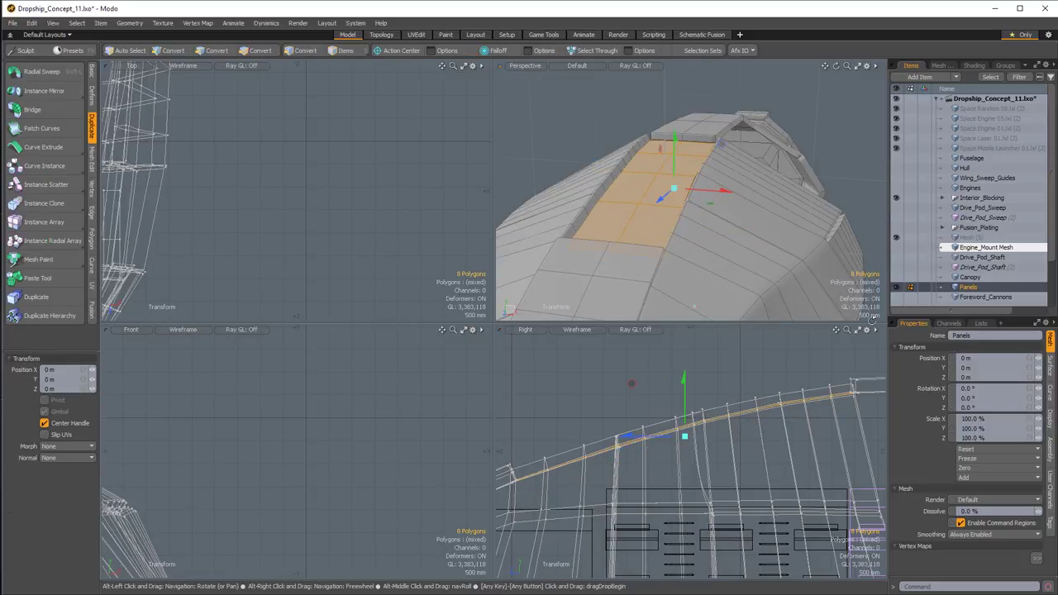
Flatten the lowered roof polygons in Y and move them down by -880 mm to form a recess in the hull.
mouse_move(705, 383)
left_mouse_down("alt")
mouse_move(730, 375)
mouse_move(708, 381)
left_mouse_up("alt")
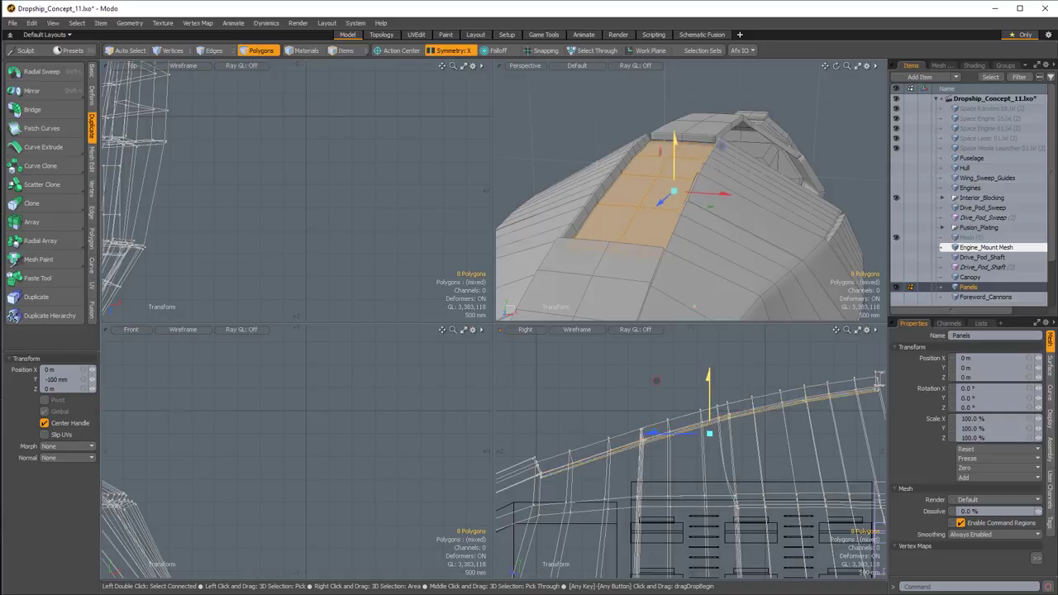
left_click_drag(699, 258, 661, 243, "alt")
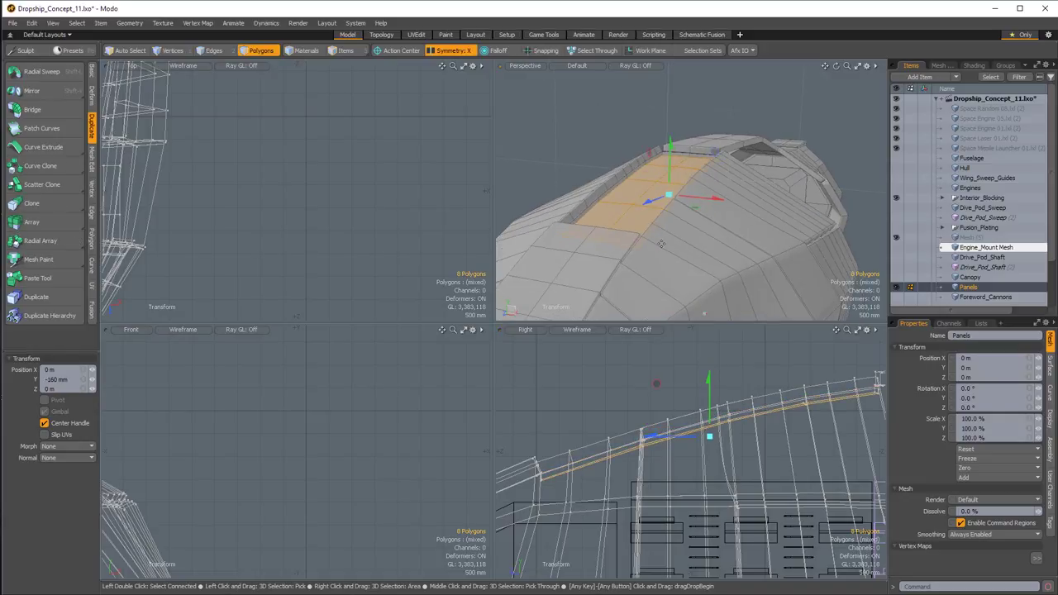
left_click_drag(733, 354, 741, 376, "alt+shift")
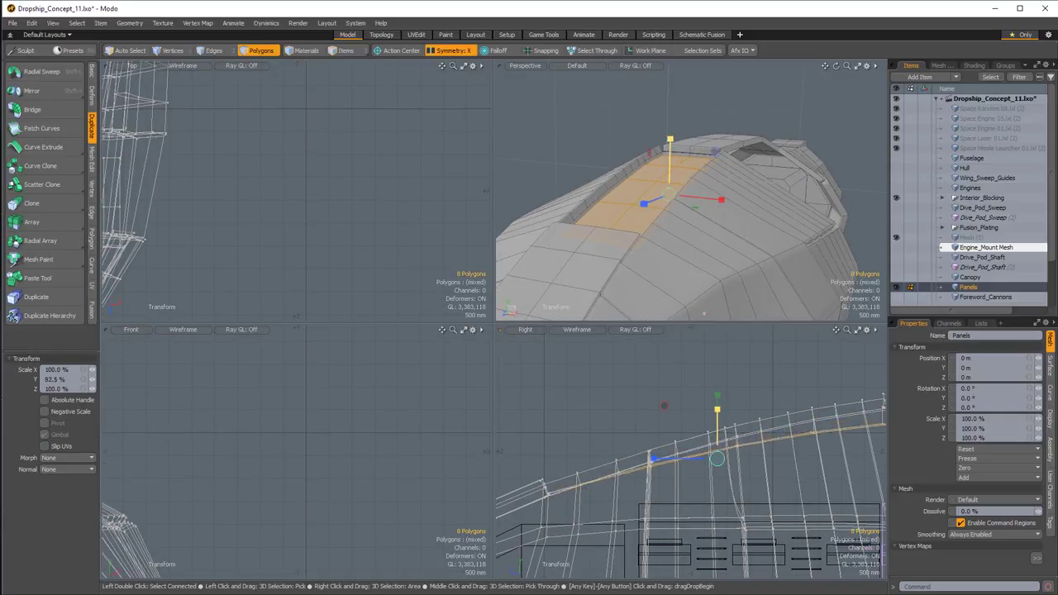
left_click_drag(717, 409, 716, 456)
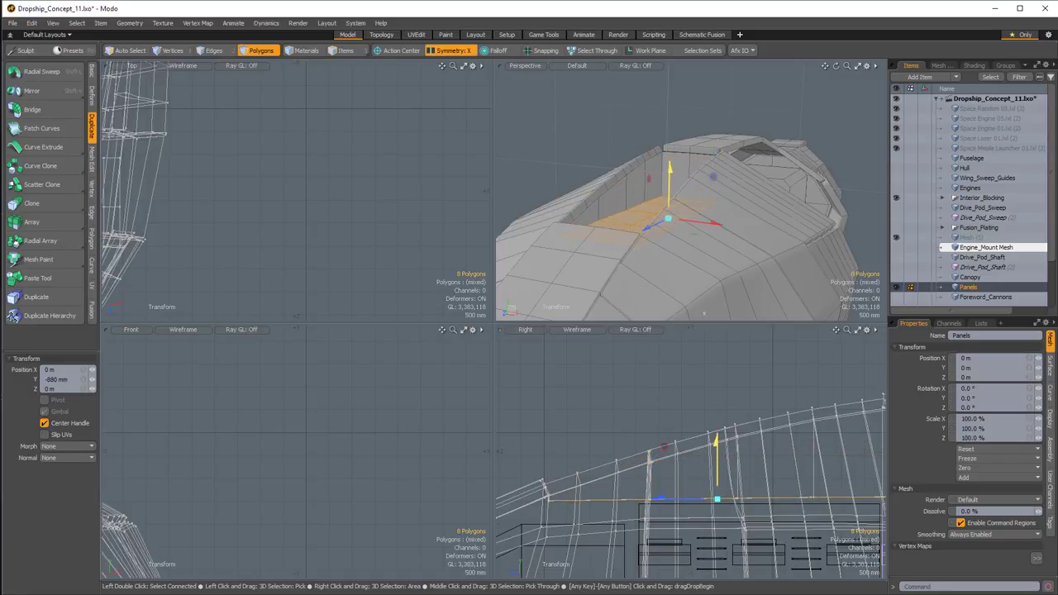
mouse_move(665, 192)
left_mouse_down("alt")
mouse_move(702, 177)
mouse_move(684, 165)
mouse_move(714, 210)
left_mouse_up("alt")
key("q")
Select the eight side-wall polygons of the roof recess, scale them in X, and clear the selection.
mouse_move(703, 203)
left_mouse_down("alt")
mouse_move(727, 224)
mouse_move(689, 189)
mouse_move(622, 175)
mouse_move(673, 219)
left_mouse_up("alt")
key("r")
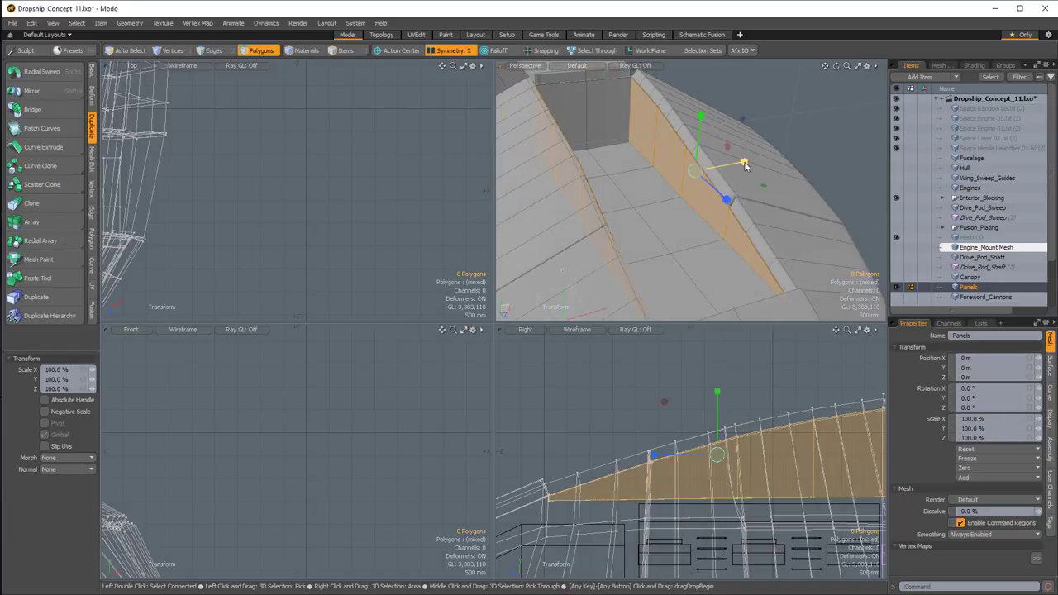
left_click_drag(562, 269, 709, 170, "alt")
key("space")
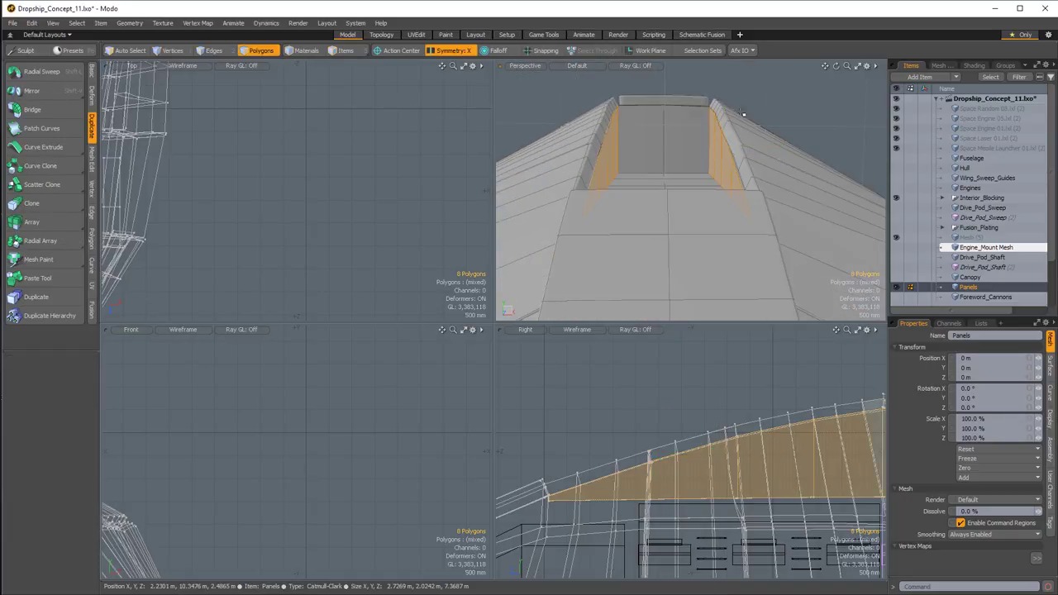
left_click(747, 112)
left_click_drag(740, 121, 736, 198, "alt")
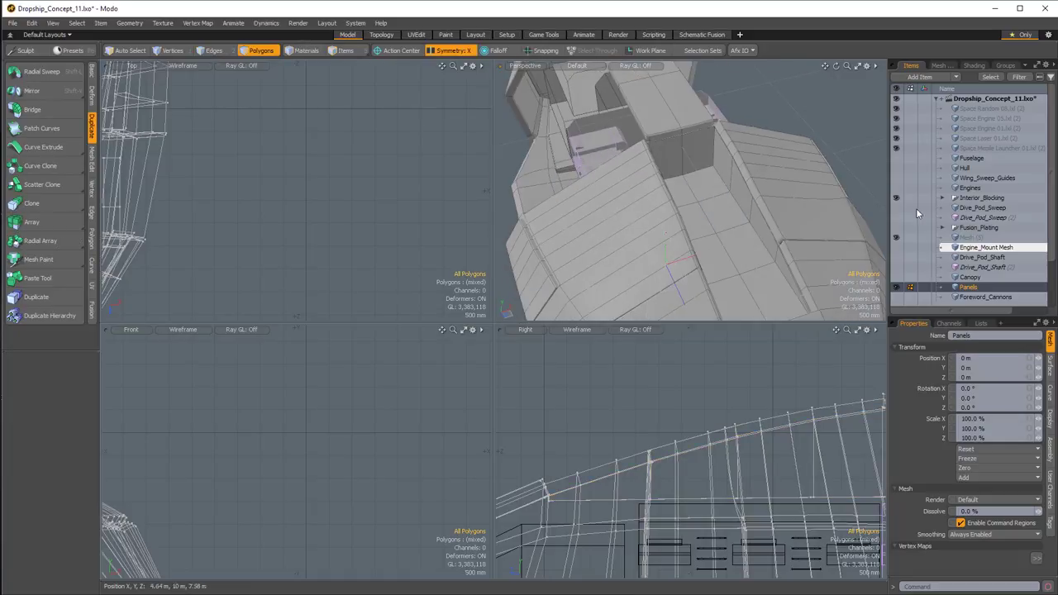
Make the Engine_Mount Mesh item visible around the recessed hull.
scroll(921, 228, "down", 1)
left_click(896, 217)
mouse_move(628, 183)
left_mouse_down("alt")
mouse_move(652, 138)
mouse_move(674, 161)
mouse_move(680, 136)
mouse_move(676, 159)
mouse_move(694, 129)
mouse_move(744, 211)
mouse_move(730, 224)
mouse_move(682, 191)
mouse_move(627, 191)
mouse_move(690, 177)
mouse_move(723, 198)
mouse_move(715, 165)
mouse_move(687, 173)
mouse_move(709, 202)
mouse_move(699, 189)
mouse_move(648, 185)
left_mouse_up("alt")
scroll(676, 159, "up", 3)
scroll(694, 129, "down", 3)
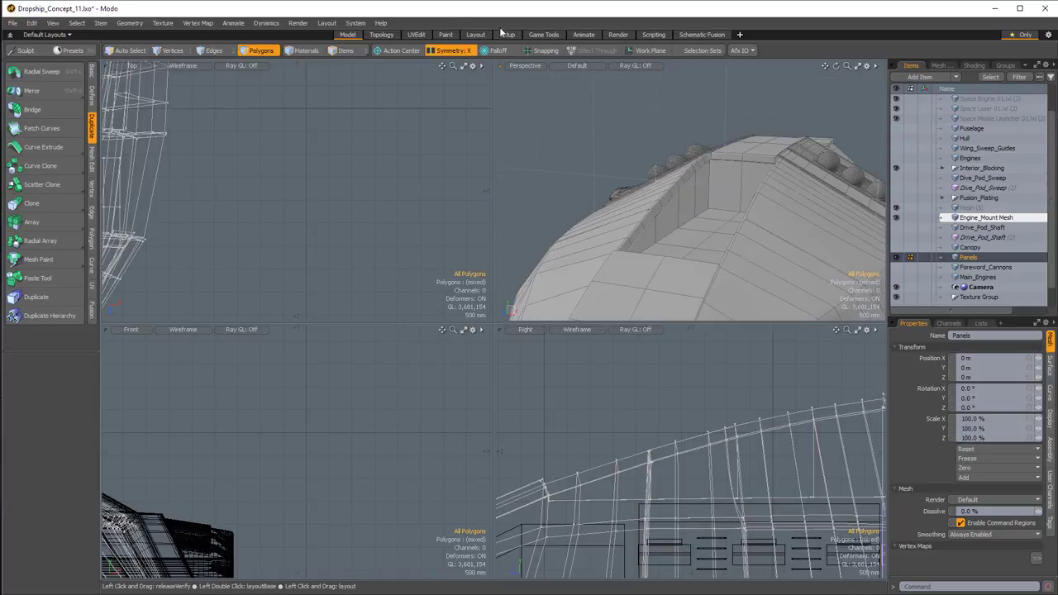
Add the Space Turret 03 mesh from the Spacecraft presets to the scene and return to the modeling layout.
left_click(476, 35)
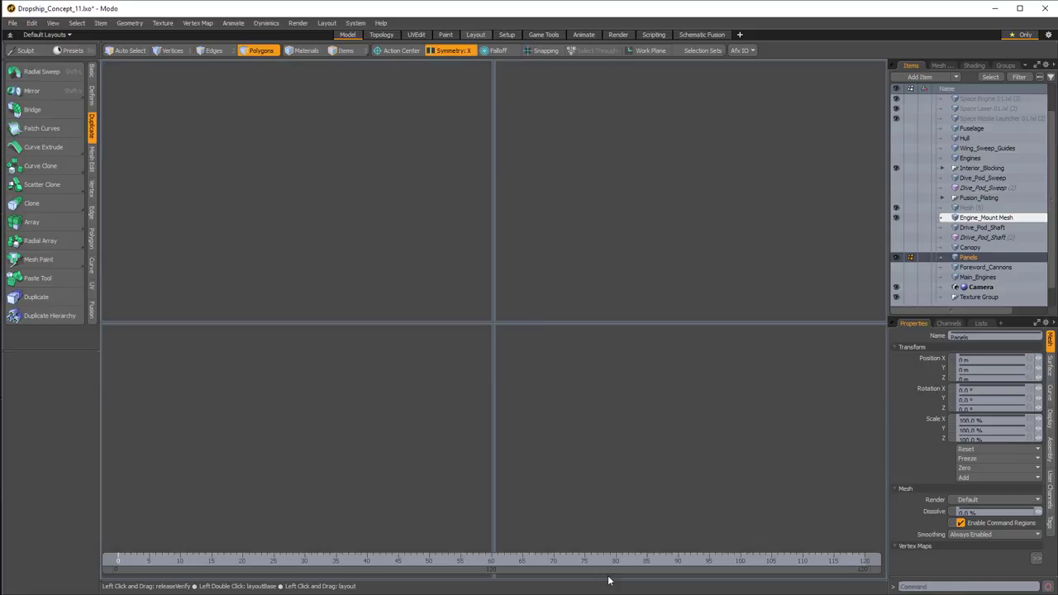
scroll(626, 491, "down", 5)
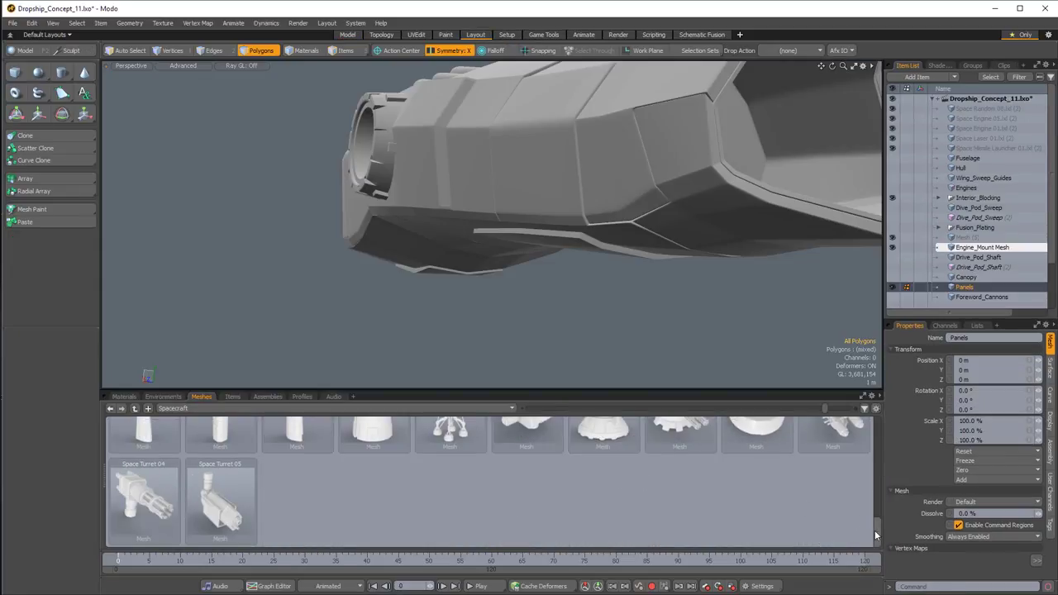
left_click_drag(876, 536, 877, 521)
left_click_drag(842, 471, 516, 304)
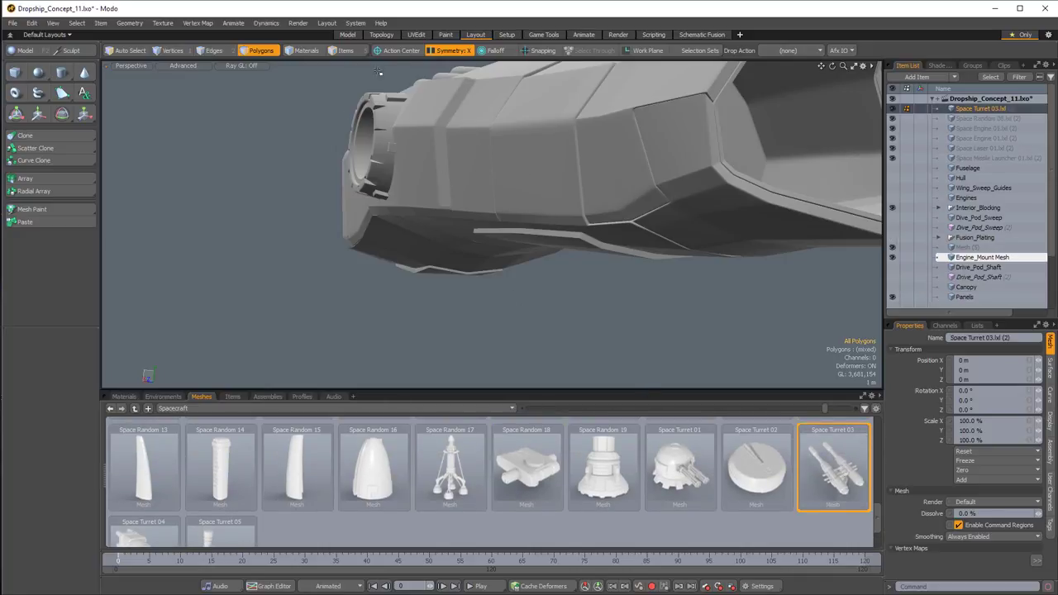
left_click(348, 34)
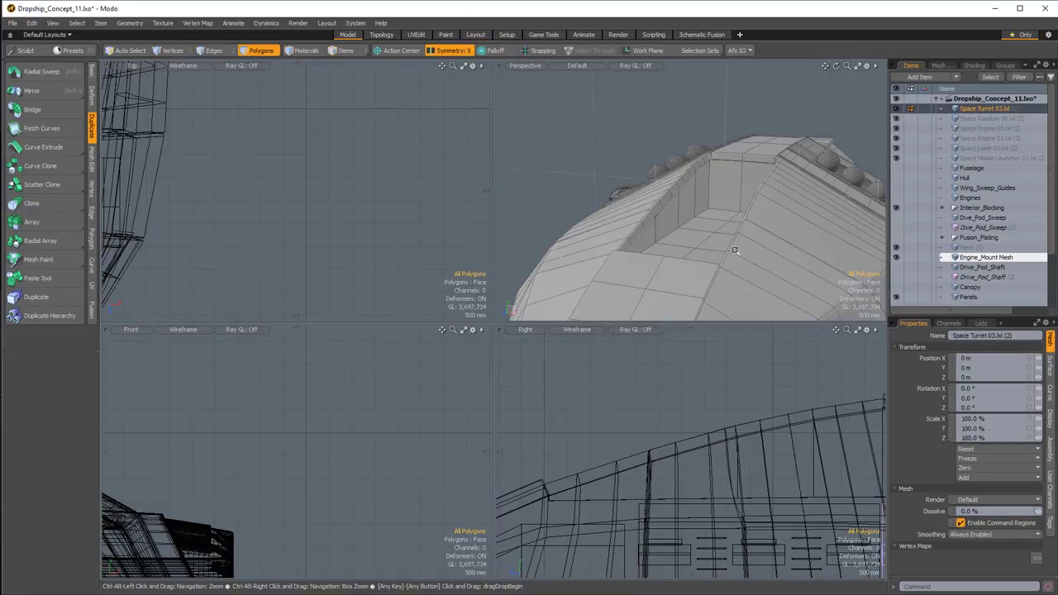
Turn off symmetry and rotate the Space Turret 03 mesh -180° in Y.
left_click_drag(606, 220, 635, 206, "alt")
scroll(683, 443, "down", 7)
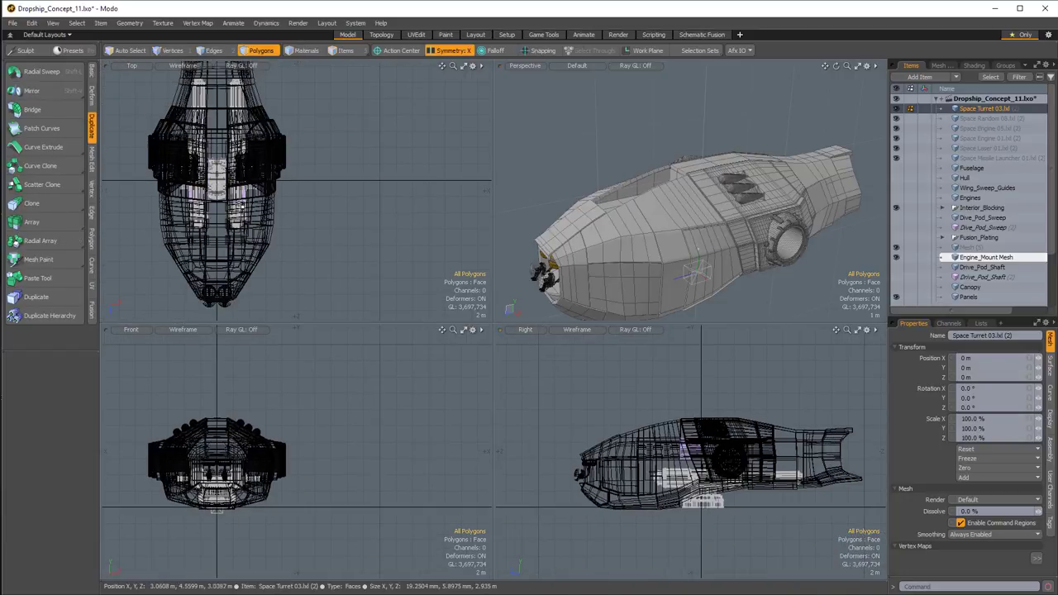
key("e")
left_click(442, 51)
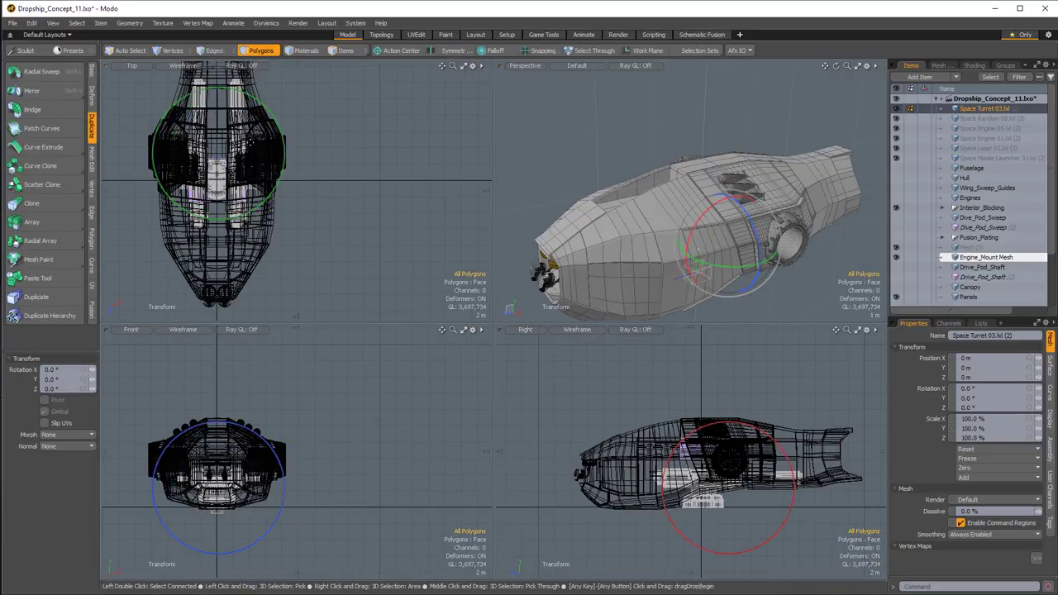
left_click_drag(260, 103, 122, 255, "ctrl")
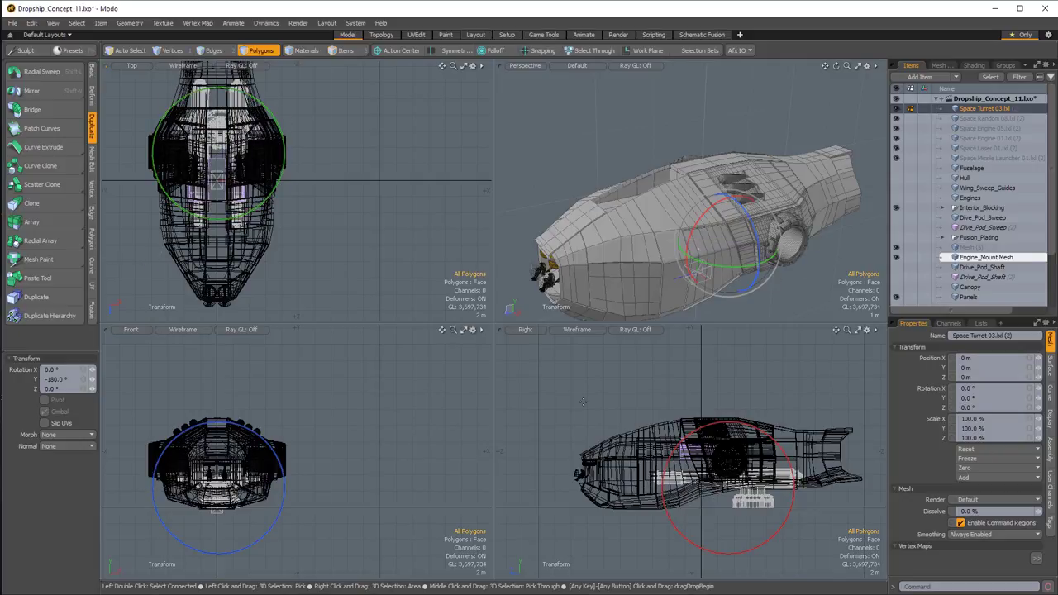
Scale the turret down uniformly and move it about 6.8026 m in Y and 8.8844 m in Z to the roof recess.
key("r")
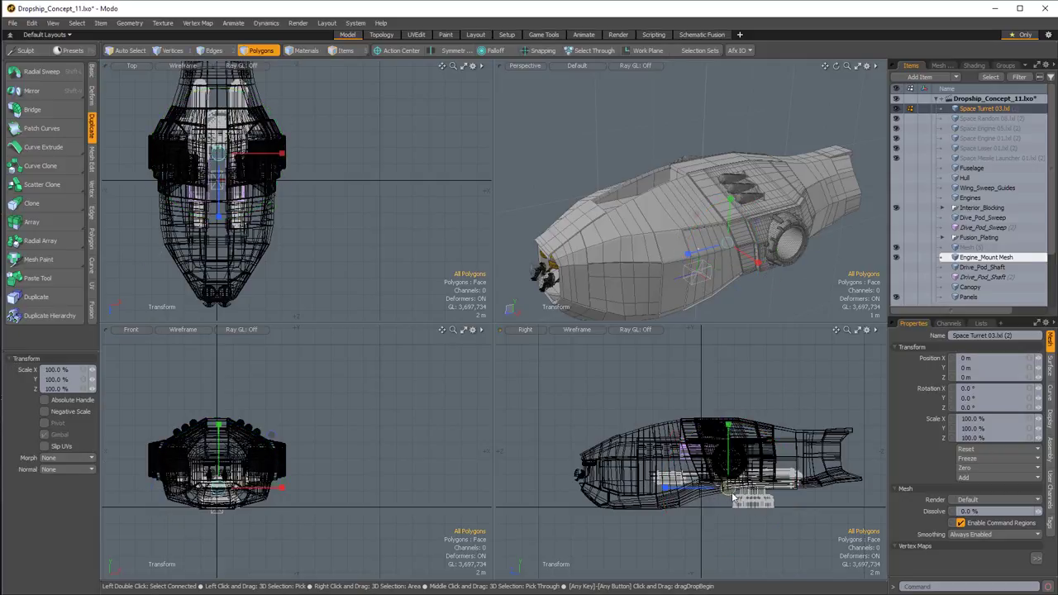
left_click_drag(732, 497, 728, 489)
key("w")
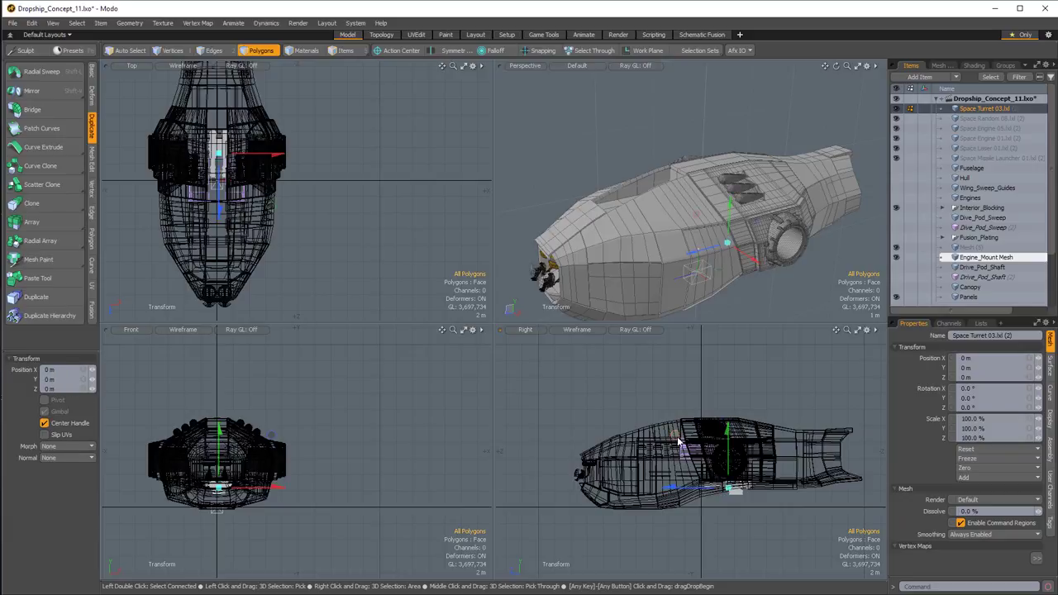
left_click_drag(676, 436, 603, 380)
key("shift+a")
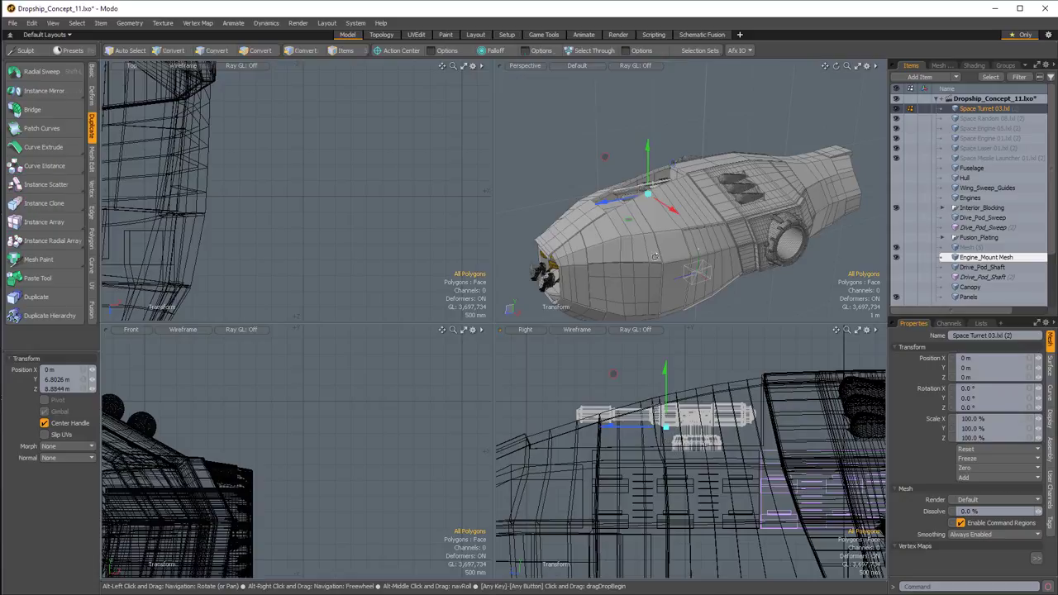
Center the turret along the X axis in the roof recess.
left_click_drag(656, 232, 721, 291, "alt")
scroll(654, 218, "up", 4)
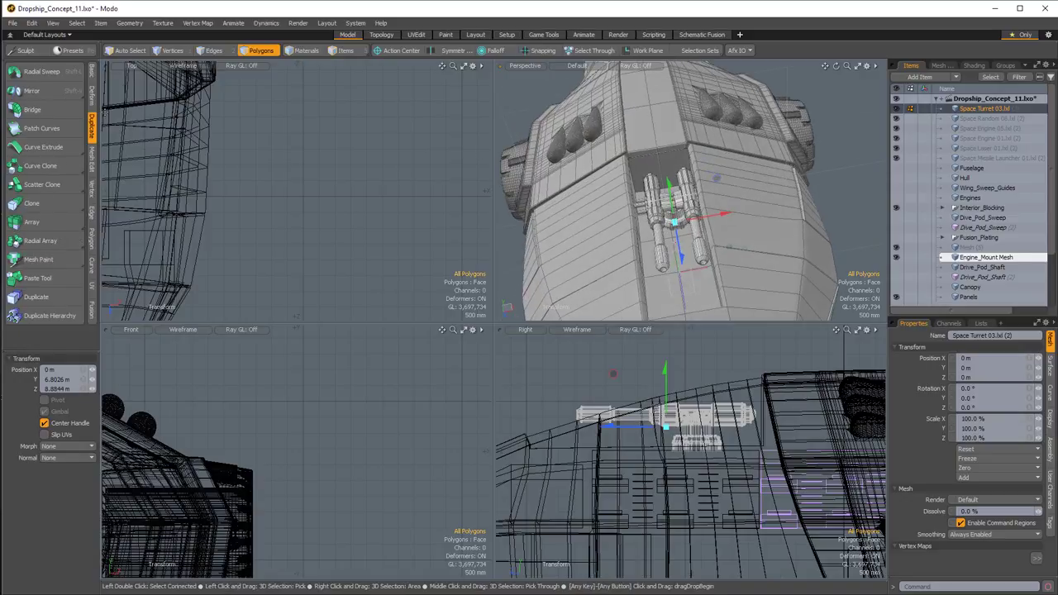
left_click(91, 73)
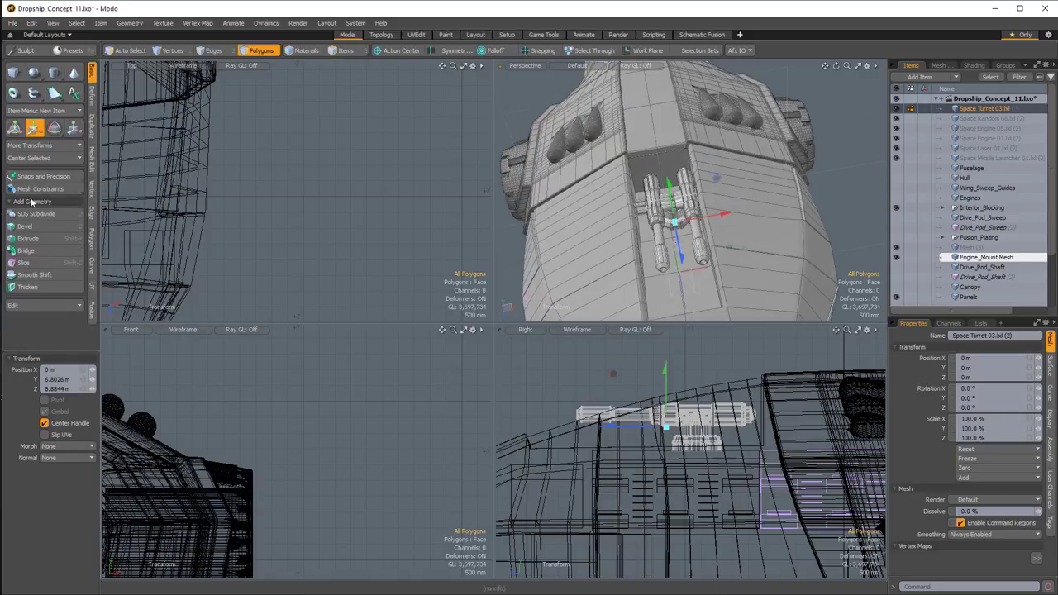
left_click(30, 158)
left_click(33, 180)
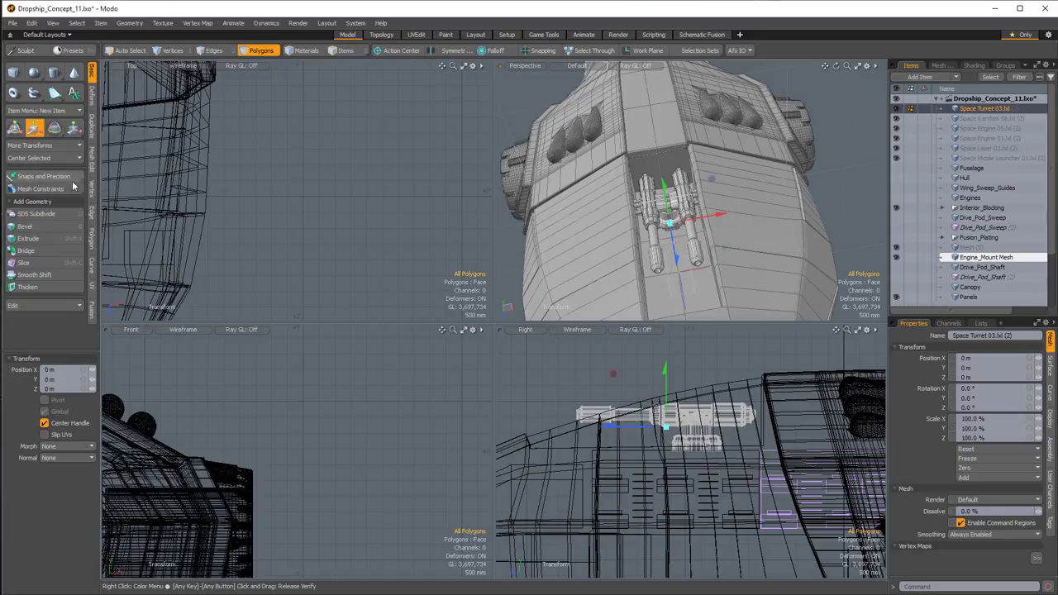
Scale the turret uniformly to 78.5% and move it -220 mm in Y and -540 mm in Z.
left_click_drag(677, 248, 641, 190, "alt")
key("r")
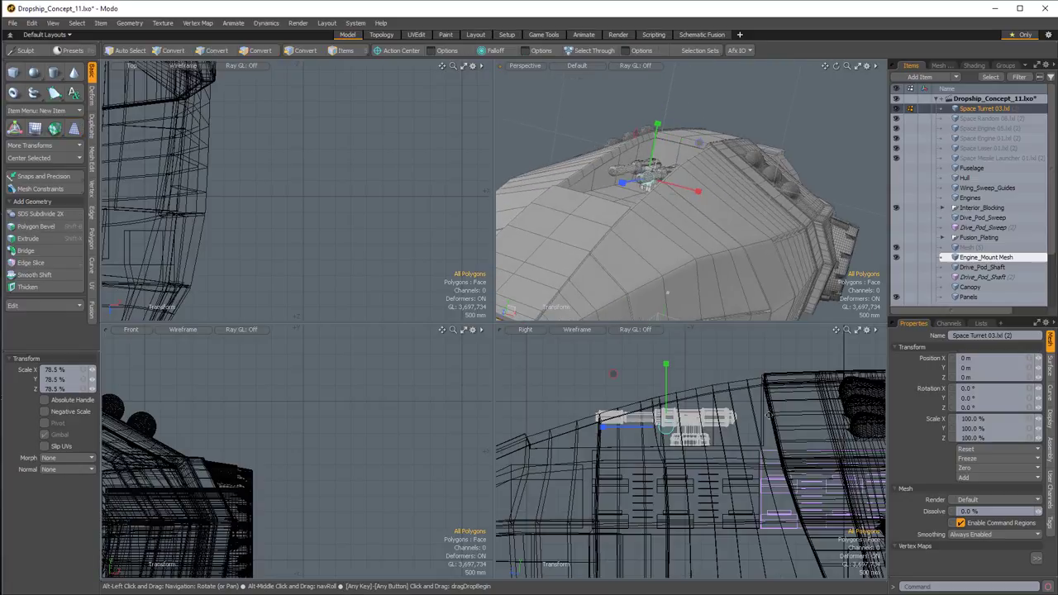
left_click_drag(707, 426, 722, 441, "alt+shift")
key("w")
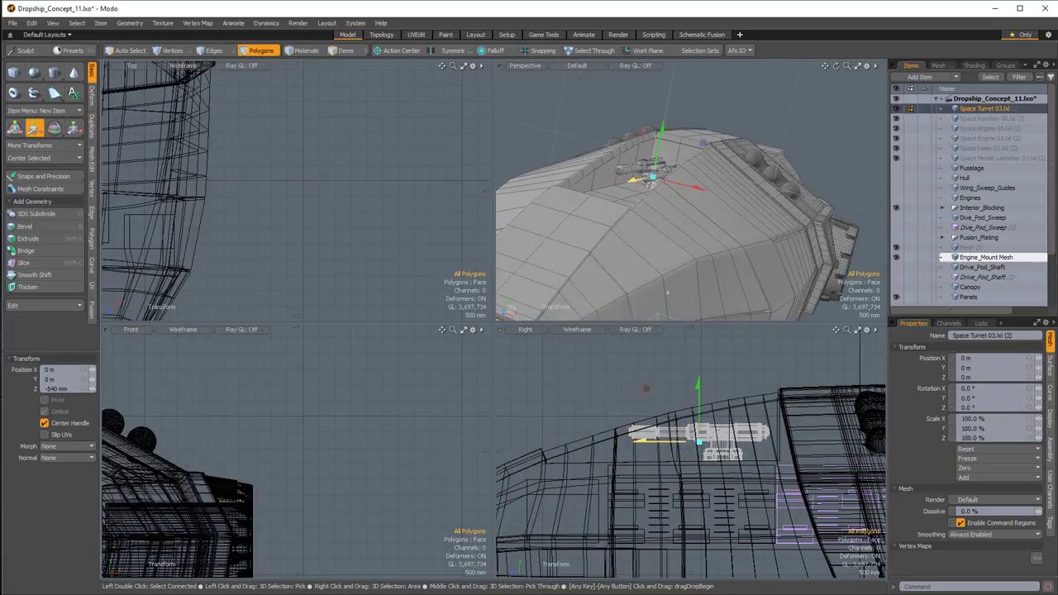
left_click_drag(697, 386, 697, 393)
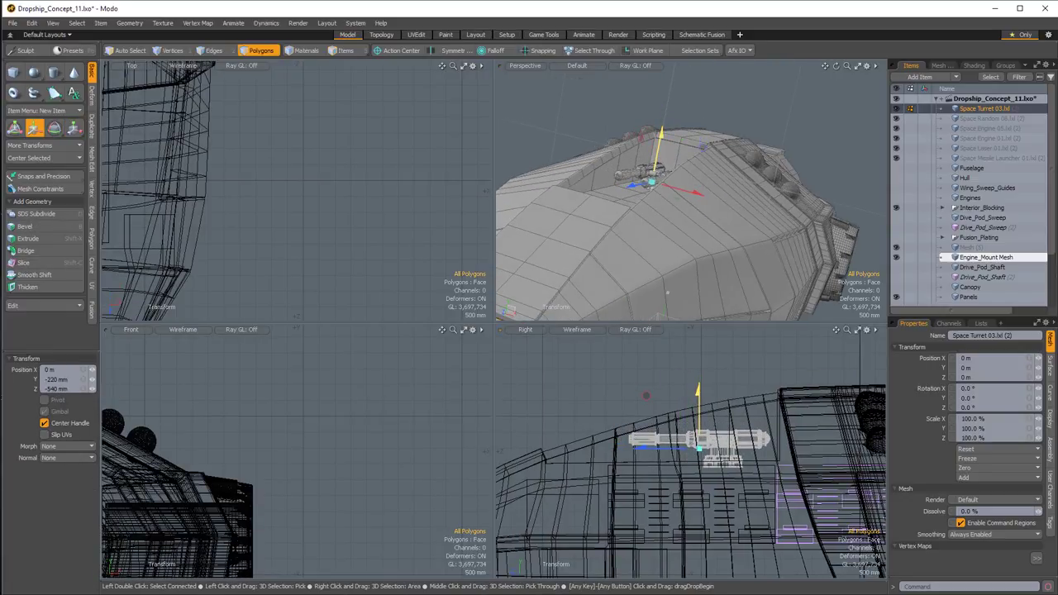
key("space")
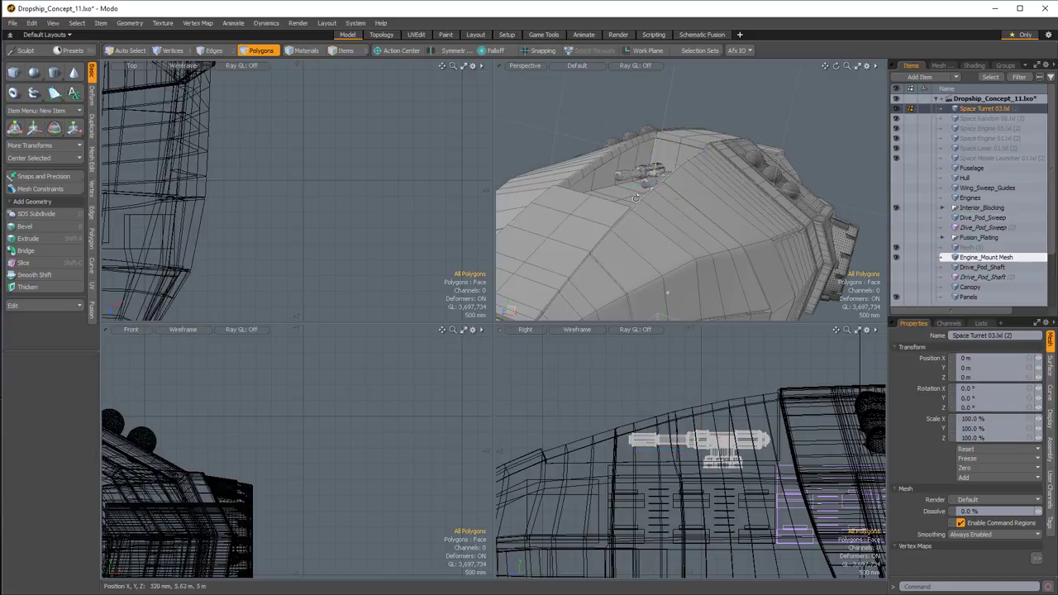
Select four floor polygons of the roof recess in the Panels mesh and move them -280 mm in Y.
left_click_drag(570, 202, 641, 235, "alt")
key("5")
left_click(626, 236)
key("3")
left_click_drag(636, 235, 611, 136, "alt")
key("w")
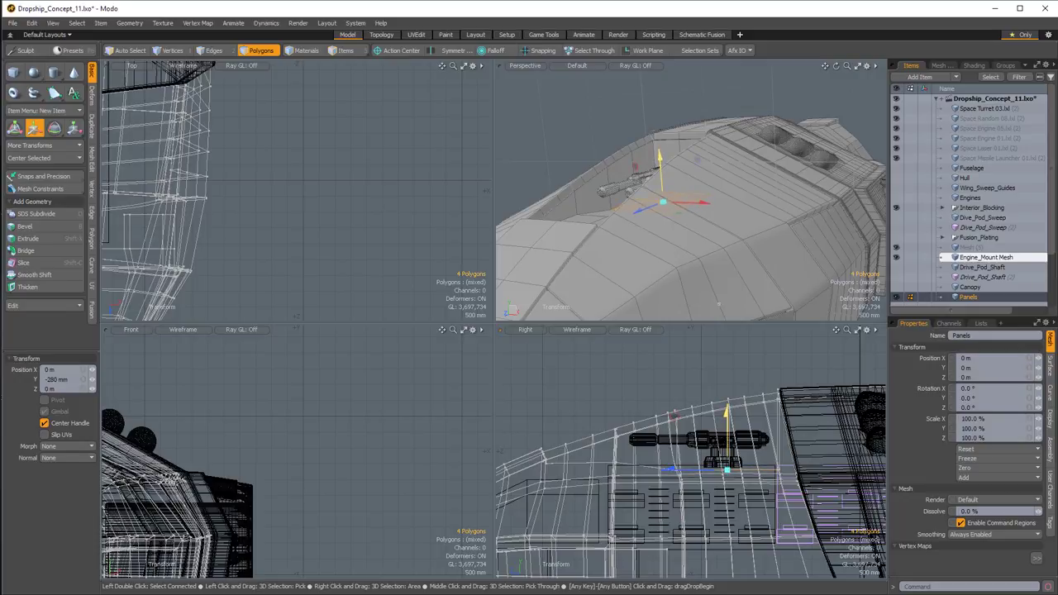
key("q")
Select the Space Turret 03 mesh and move it -100 mm in Y toward the recess floor.
key("5")
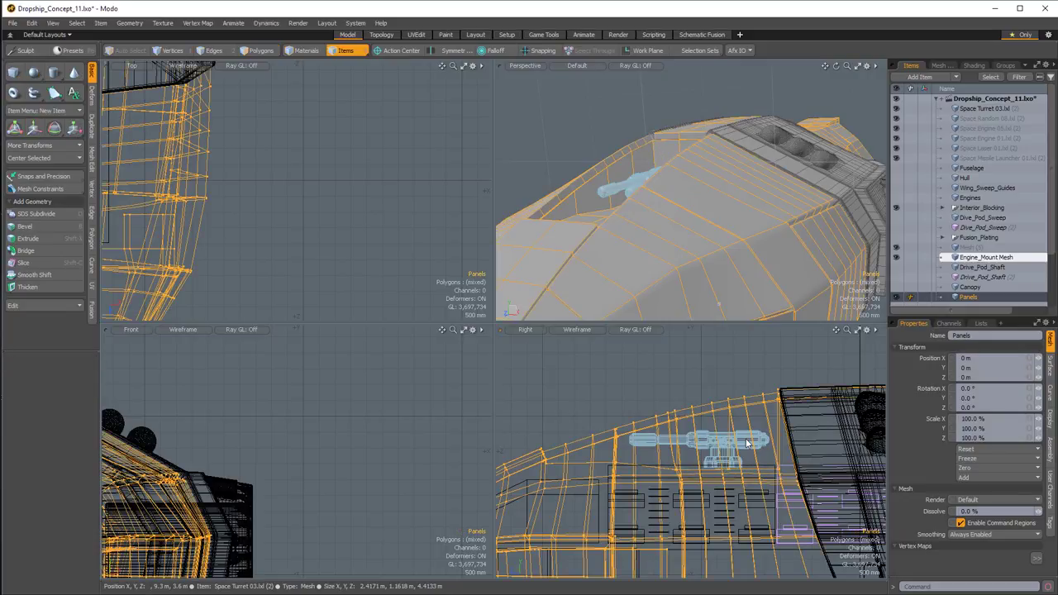
left_click(749, 441)
key("3")
key("w")
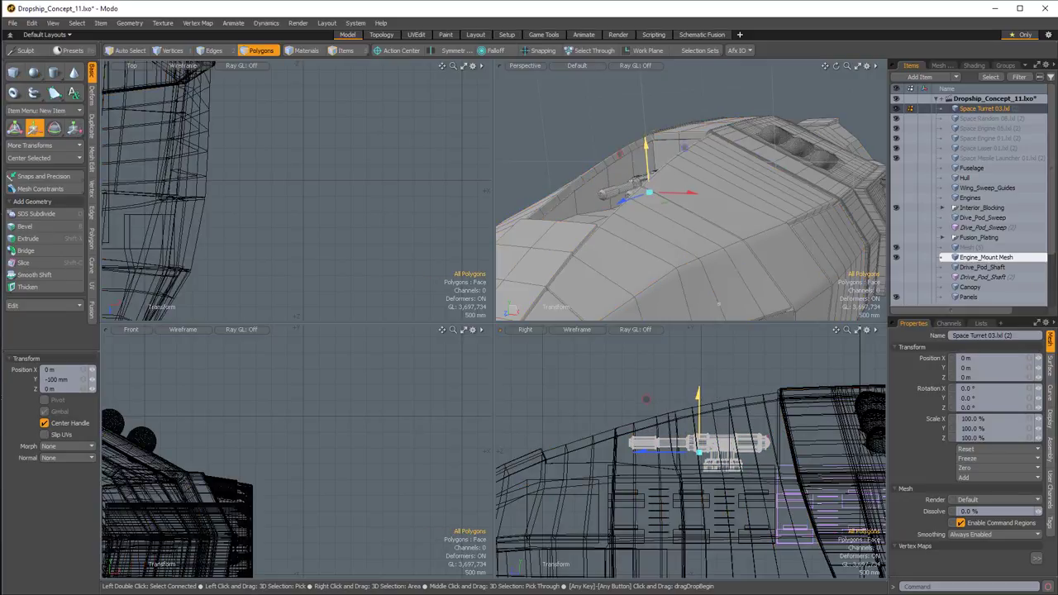
key("q")
Select the bottom polygon of the turret's round base and move it -140 mm in Y.
key("shift+a")
left_click_drag(719, 305, 670, 217, "alt")
left_click_drag(669, 216, 668, 240, "ctrl+alt")
key("1")
left_click(668, 243)
key("w")
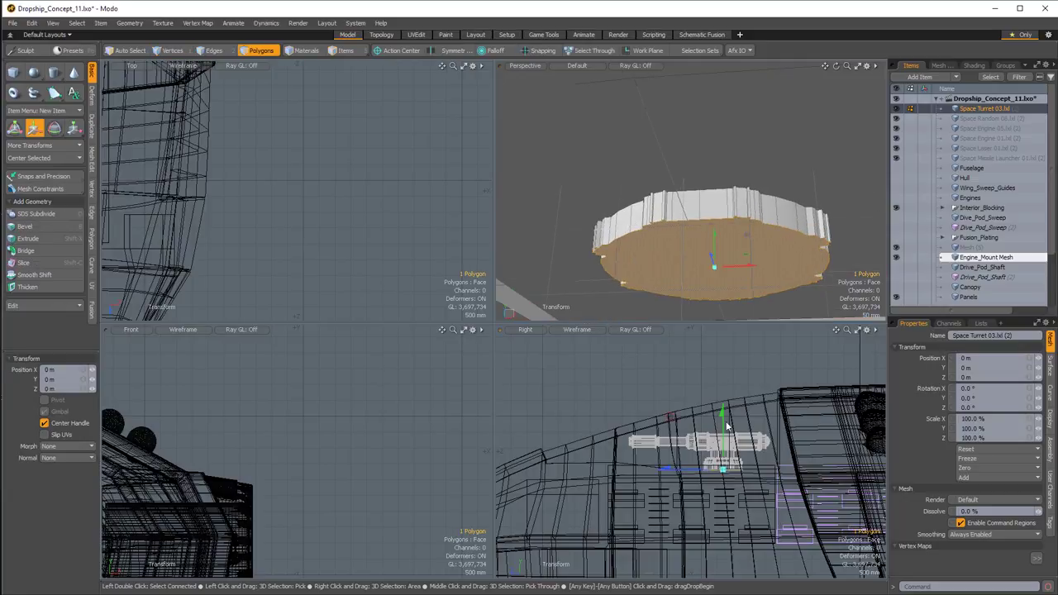
left_click_drag(721, 417, 722, 424)
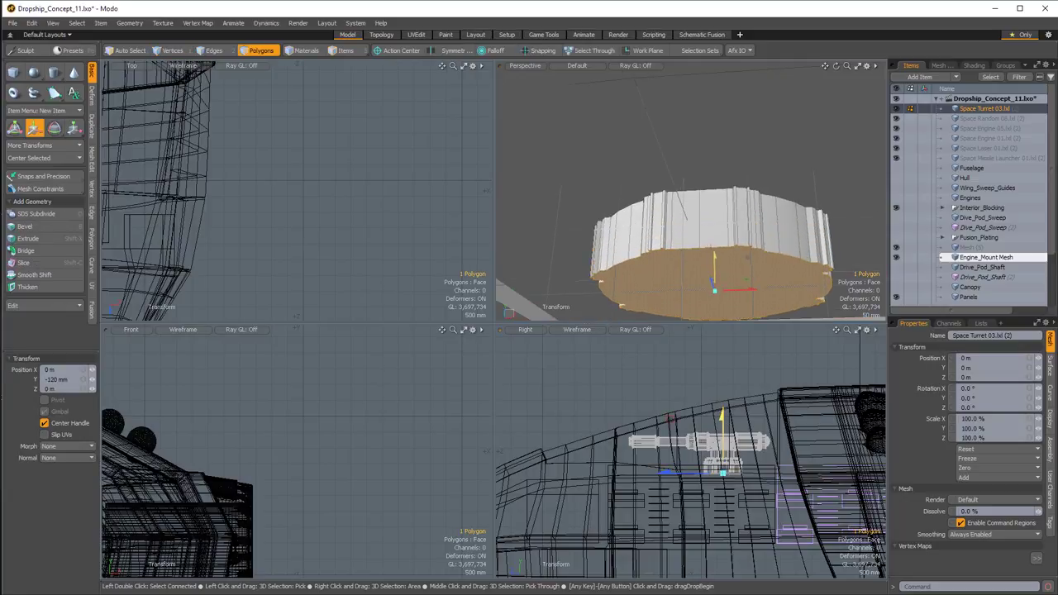
left_click_drag(730, 468, 800, 467, "ctrl+alt")
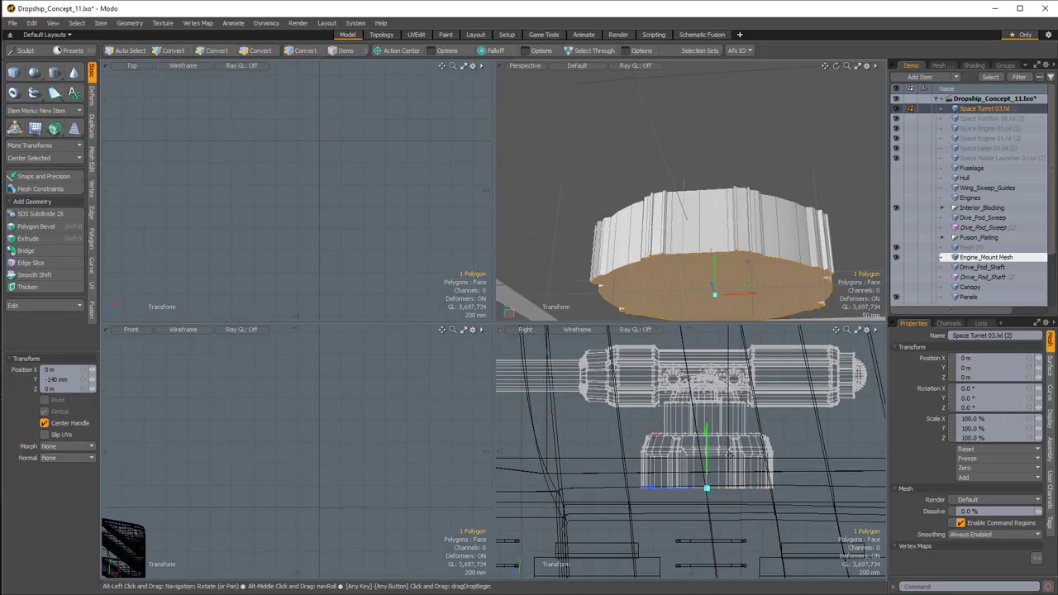
key("space")
Move the turret base's bottom polygon 185 mm in Y.
left_click_drag(781, 255, 739, 253, "ctrl+alt")
left_click_drag(681, 181, 747, 203, "alt")
key("w")
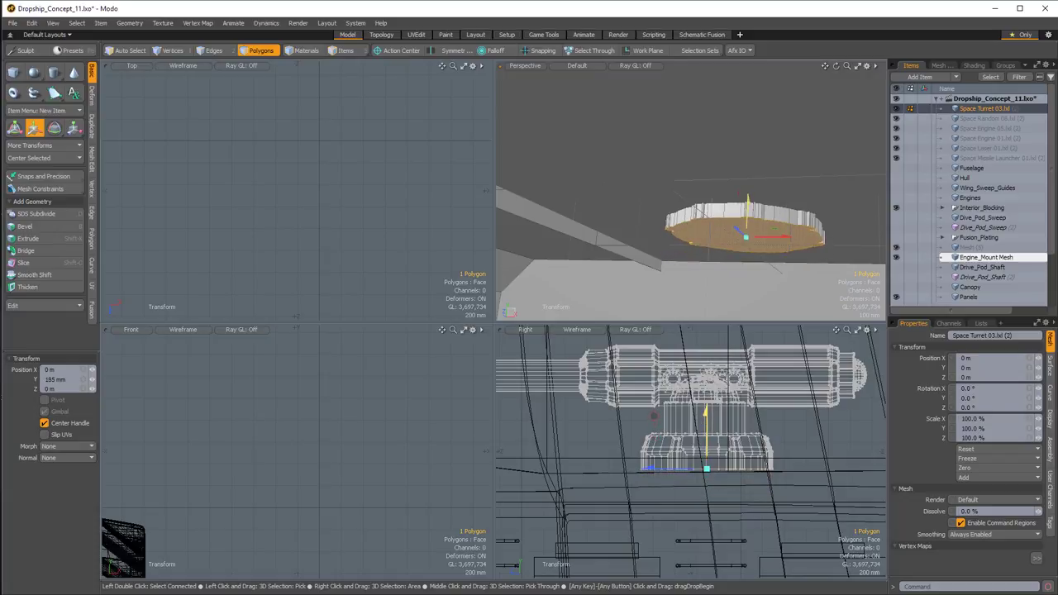
Undo the upward move of the turret base's bottom polygon and drop the transform tool.
left_click_drag(678, 161, 720, 246, "alt")
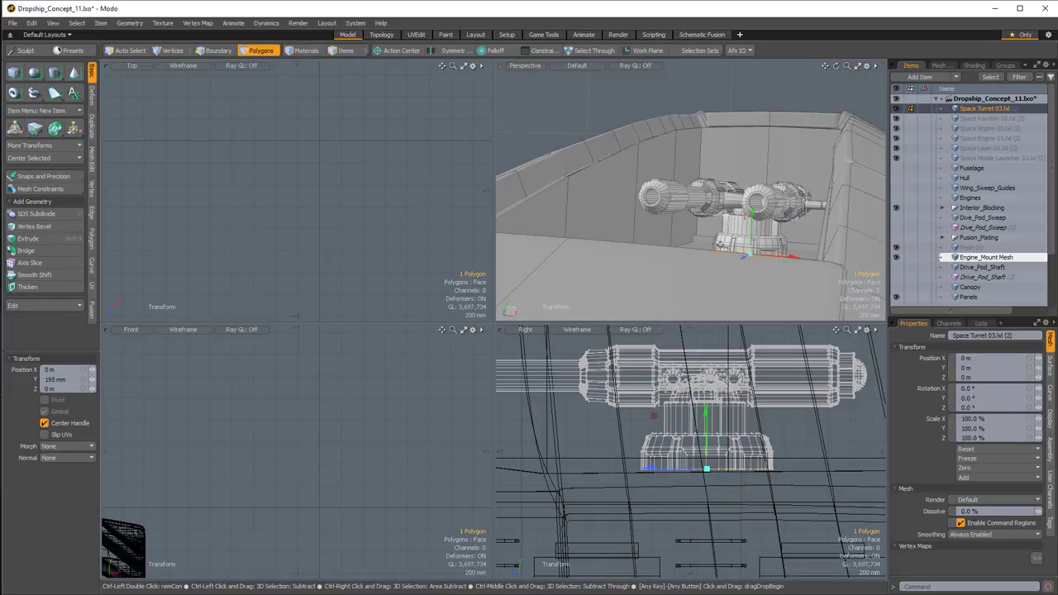
key("ctrl+z")
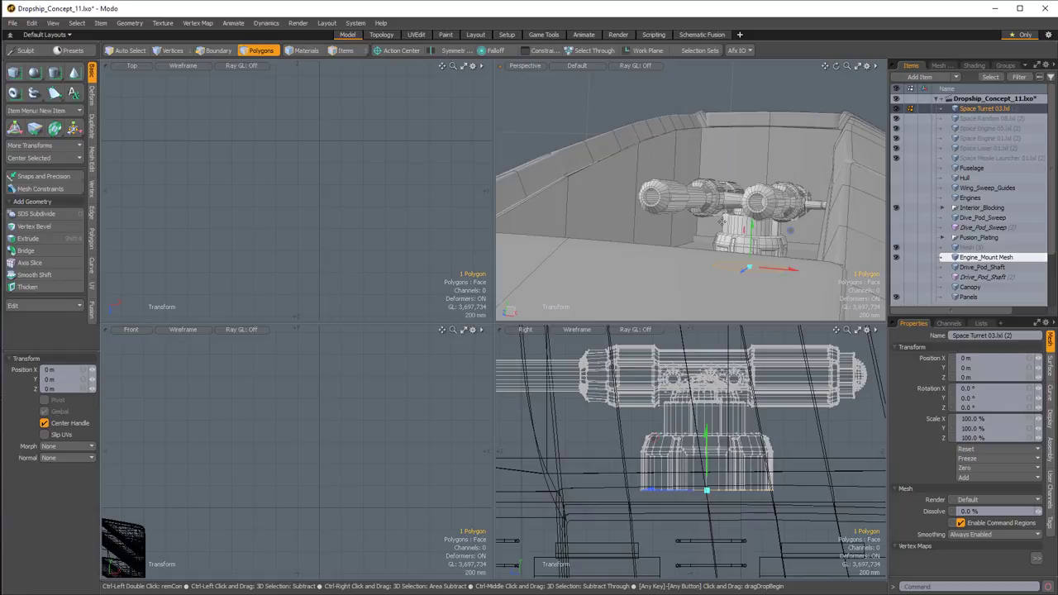
key("ctrl+z")
left_click_drag(702, 230, 735, 268, "ctrl+alt")
key("q")
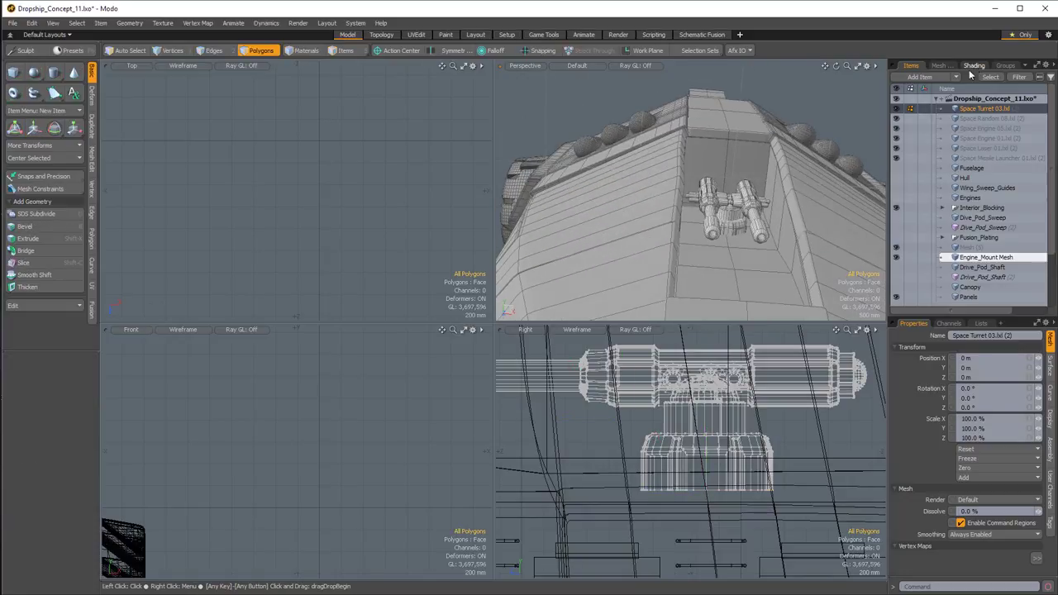
Delete the Space Turret 03 material group from the Shader Tree.
left_click(972, 66)
left_click(955, 160)
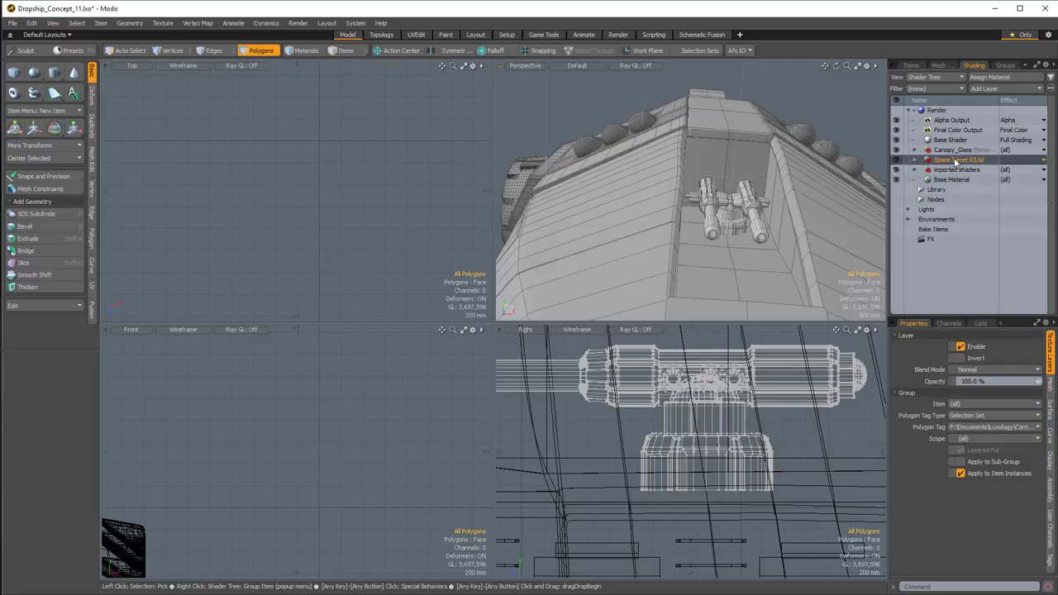
key("Delete")
Move the whole Space Turret 03 mesh 160 mm in Y and -300 mm in Z inside the roof recess.
left_click_drag(740, 210, 663, 196, "alt")
left_click_drag(718, 397, 754, 393, "alt")
key("w")
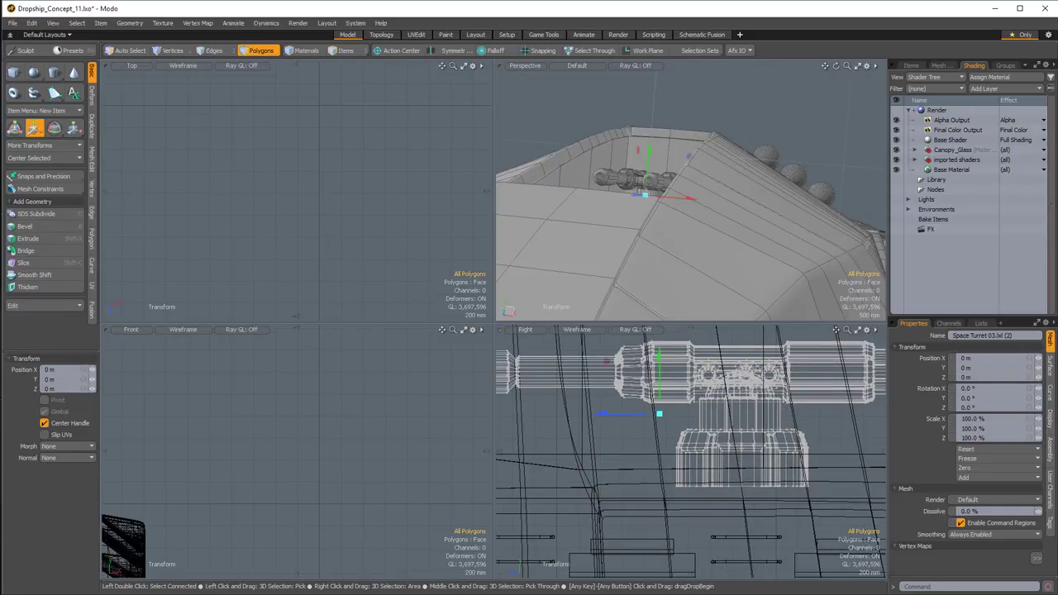
left_click_drag(659, 362, 658, 349)
left_click_drag(636, 248, 735, 250, "alt")
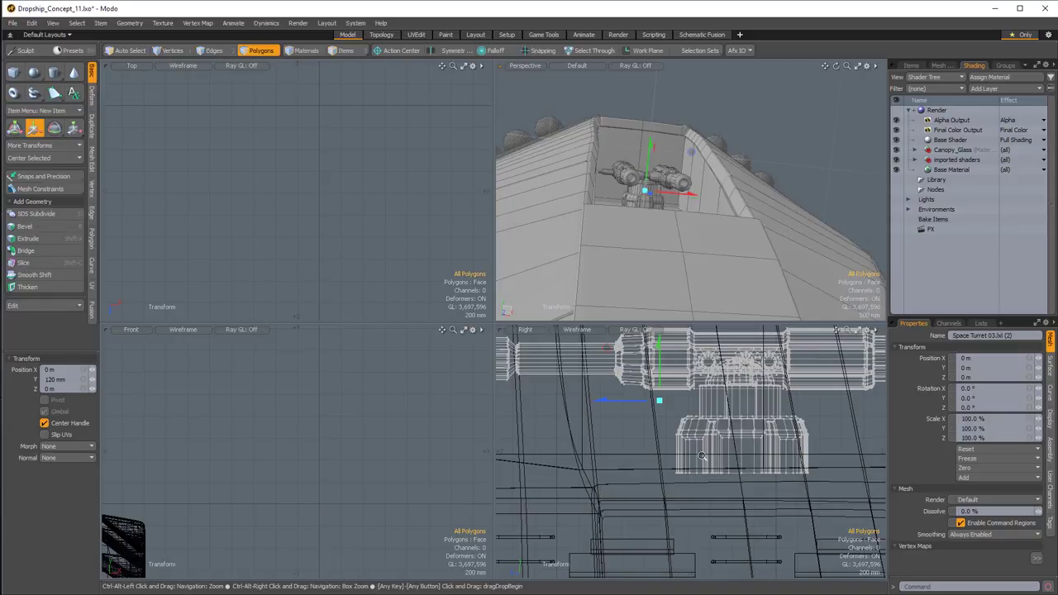
left_click_drag(707, 457, 616, 441, "ctrl+alt")
left_click_drag(528, 419, 673, 433, "alt")
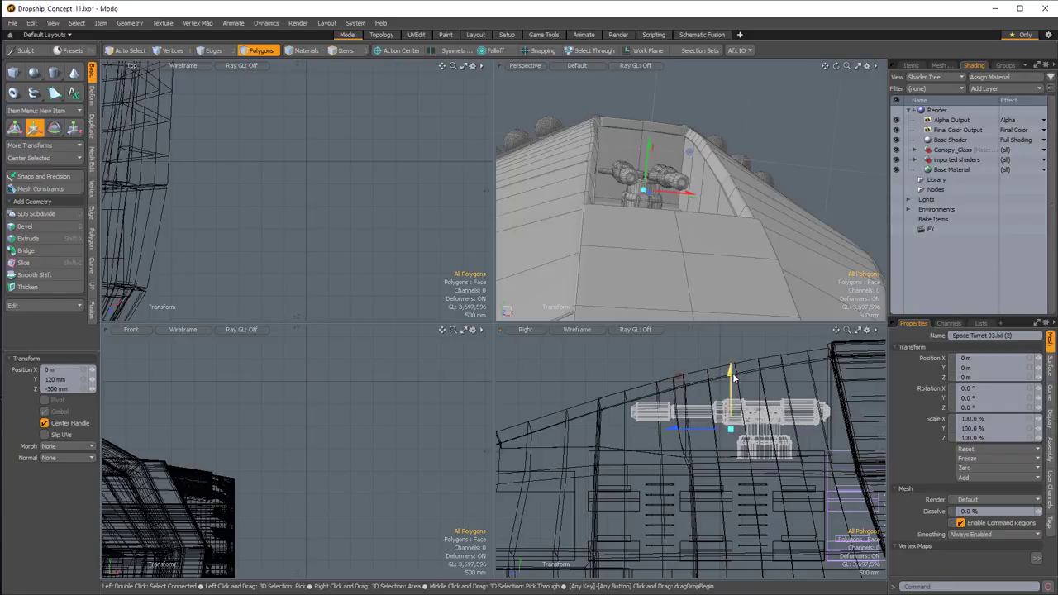
mouse_move(730, 372)
left_mouse_down()
mouse_move(811, 371)
mouse_move(735, 368)
left_mouse_up()
scroll(731, 369, "down", 3, "alt")
left_click_drag(232, 402, 355, 397, "alt")
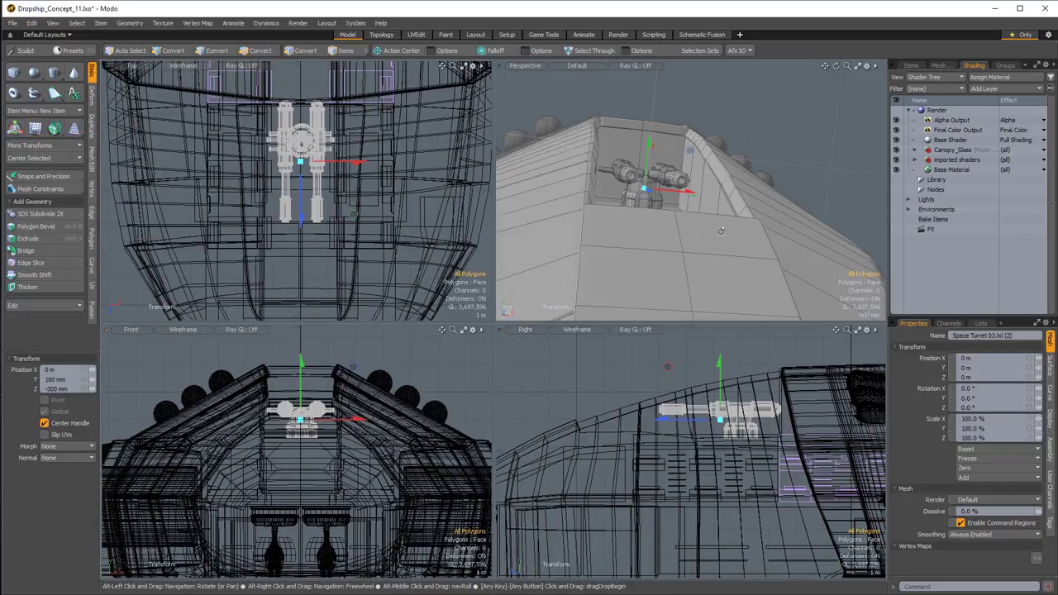
Select the Space Turret 03 mesh and cut all of its polygons.
left_click_drag(721, 232, 700, 183, "alt")
key("ctrl+space")
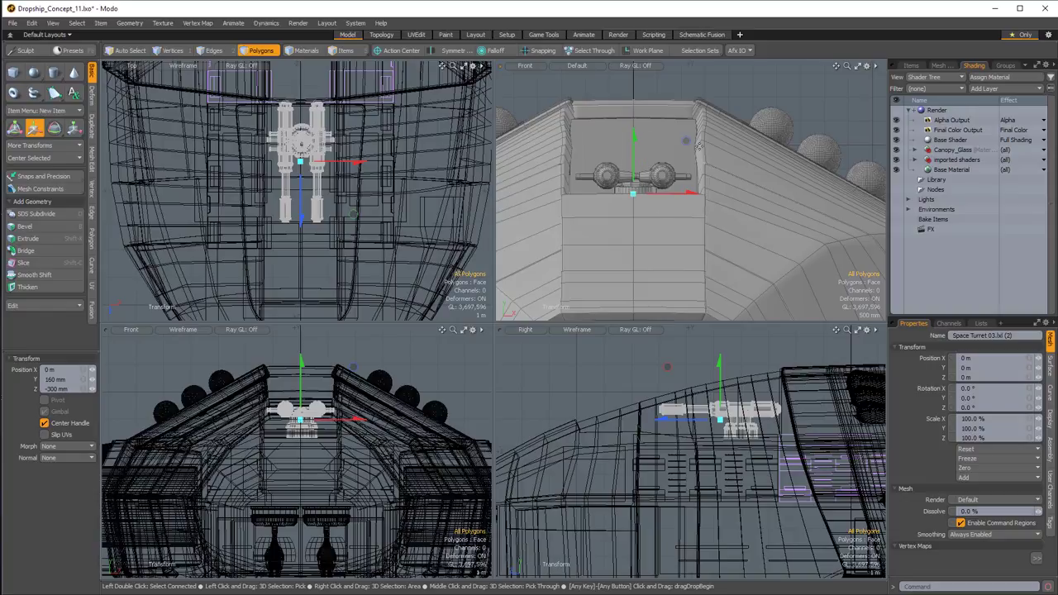
key("5")
left_click(697, 146)
left_click(748, 408)
key("ctrl+space")
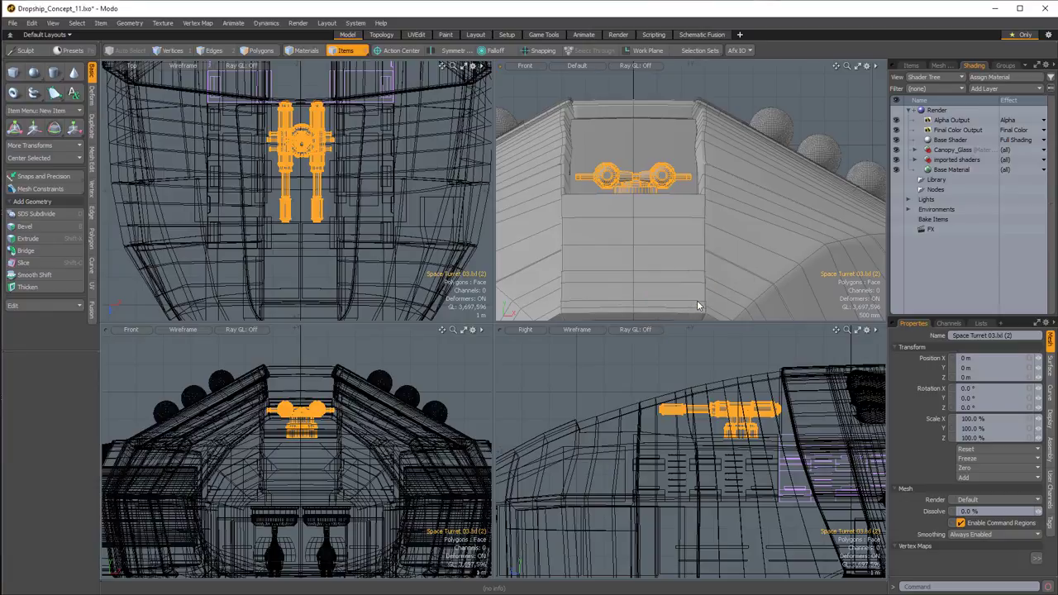
key("3")
key("ctrl+x")
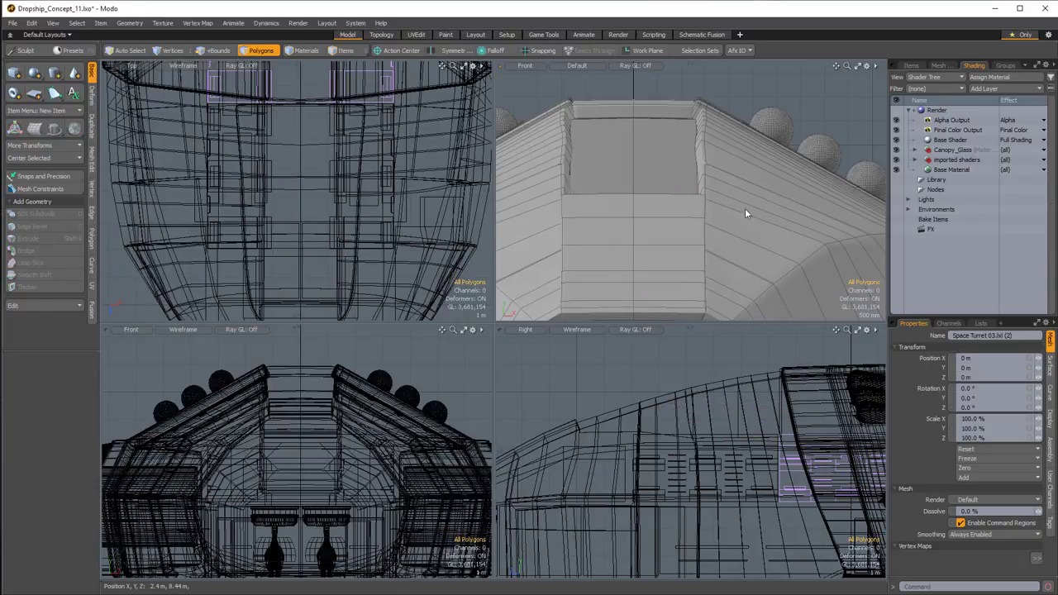
Paste the turret polygons into the Panels mesh and unhide that mesh's hidden polygons.
key("5")
left_click(742, 189)
key("3")
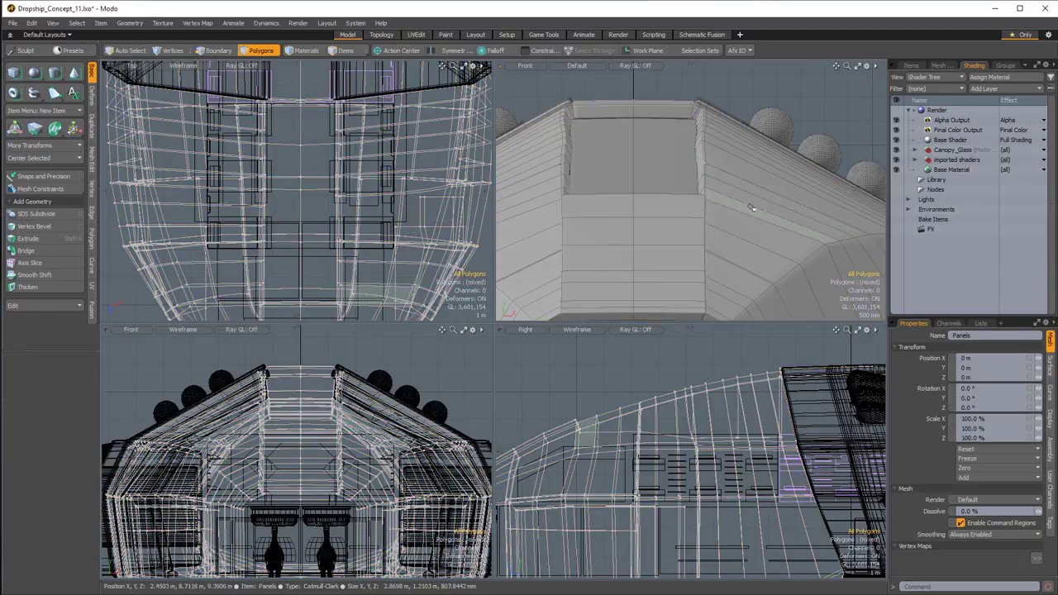
key("u")
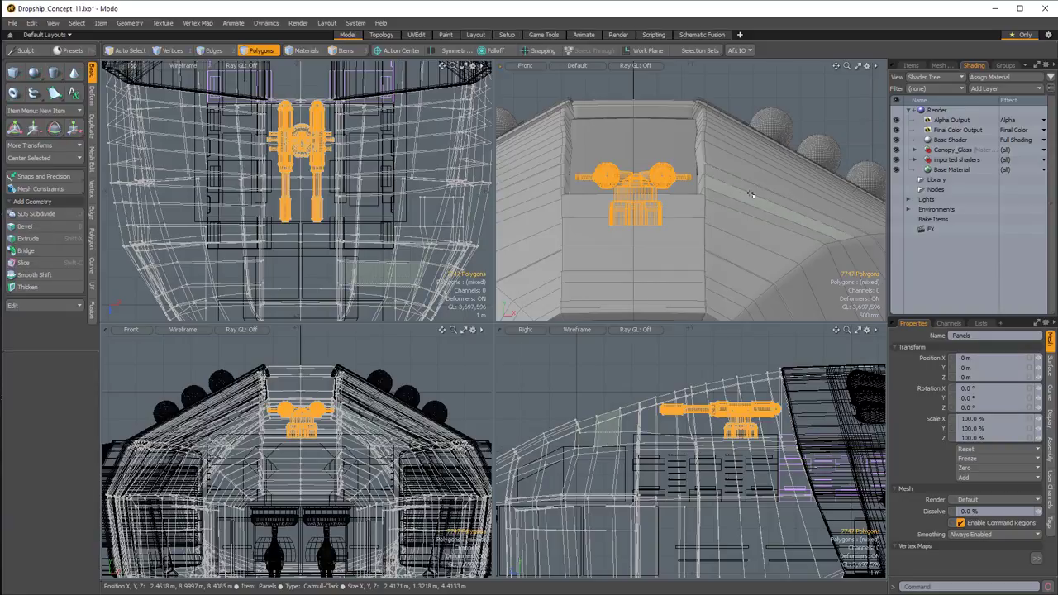
key("u")
Try opening the roof hatch above the turret by moving its 28 polygons clear of the recess and rotating them -7° in X.
left_click_drag(730, 176, 713, 447, "alt")
key("ctrl+space")
left_click(775, 142)
double_click(686, 201)
key("w")
left_click_drag(632, 384, 678, 417, "alt")
key("e")
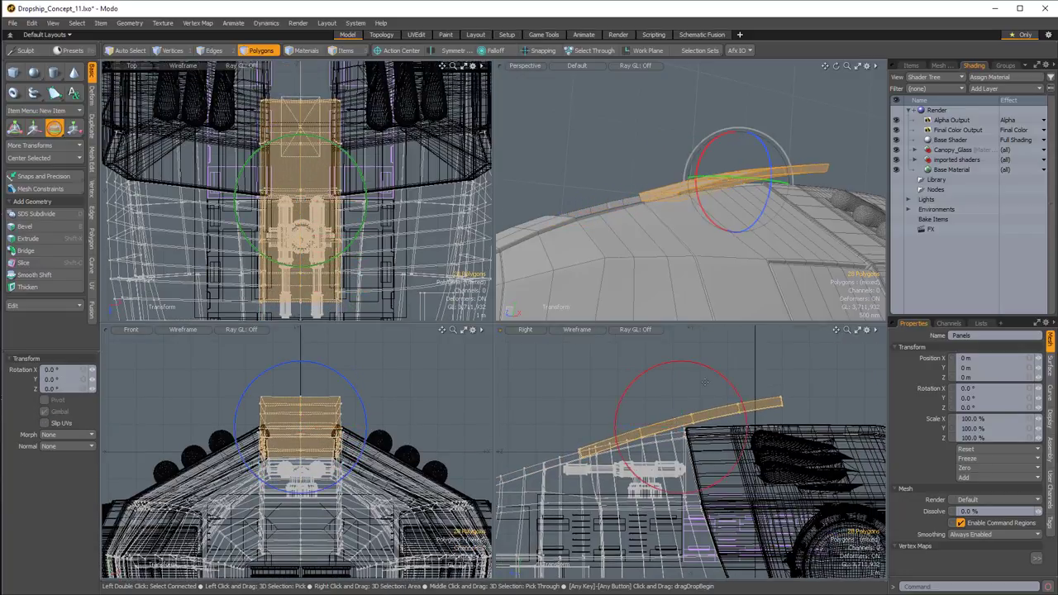
left_click_drag(725, 379, 732, 387)
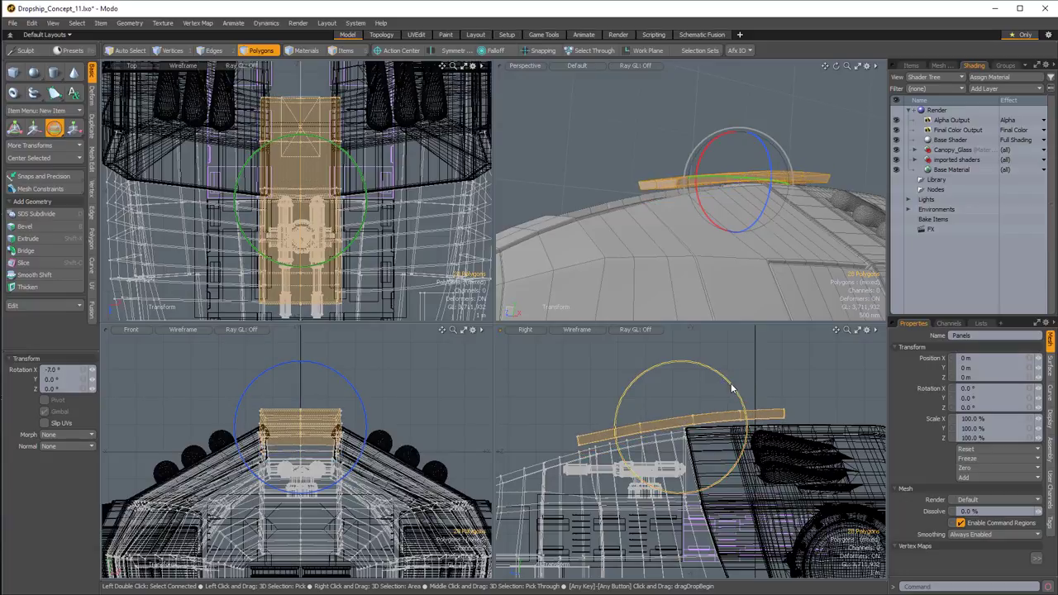
key("w")
left_click_drag(639, 377, 609, 381)
left_click_drag(734, 176, 701, 196, "alt")
Undo the moves and rotation of the roof hatch and deselect its polygons.
key("ctrl+z")
key("ctrl+z")
key("ctrl+z")
key("ctrl+z")
key("ctrl+z")
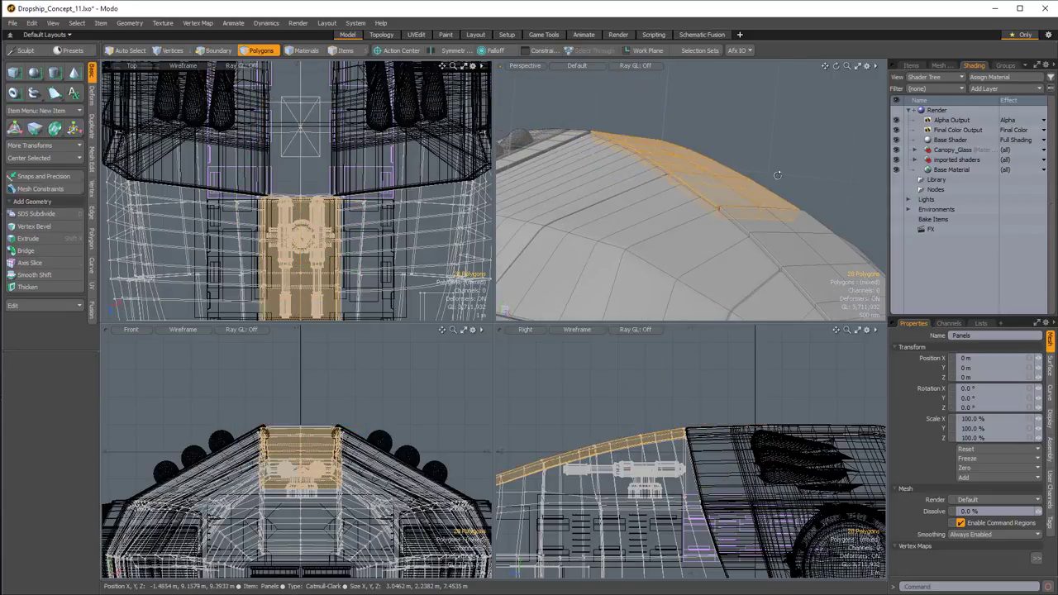
left_click_drag(777, 173, 674, 183, "alt")
left_click(748, 104)
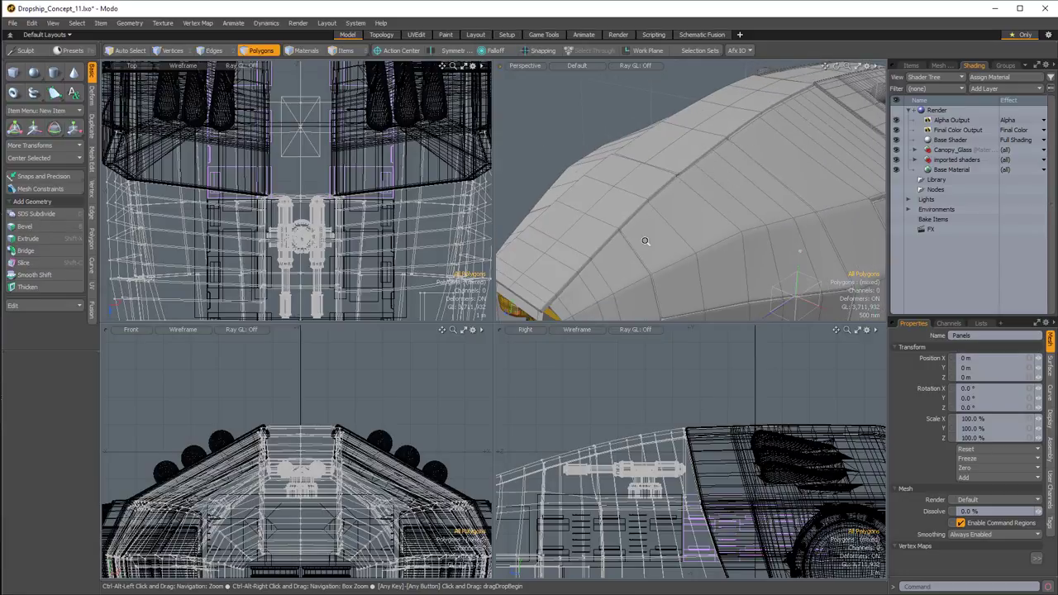
Examine the closed hull from outside and the turret's placement in the side view.
left_click_drag(708, 186, 701, 186, "ctrl+alt")
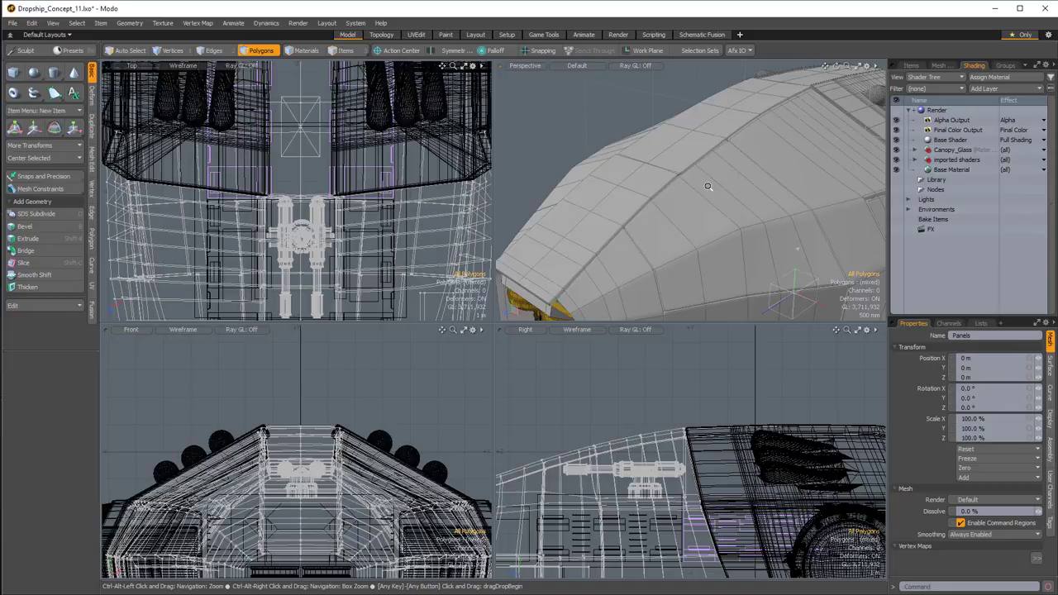
left_click_drag(707, 186, 635, 182, "ctrl+alt")
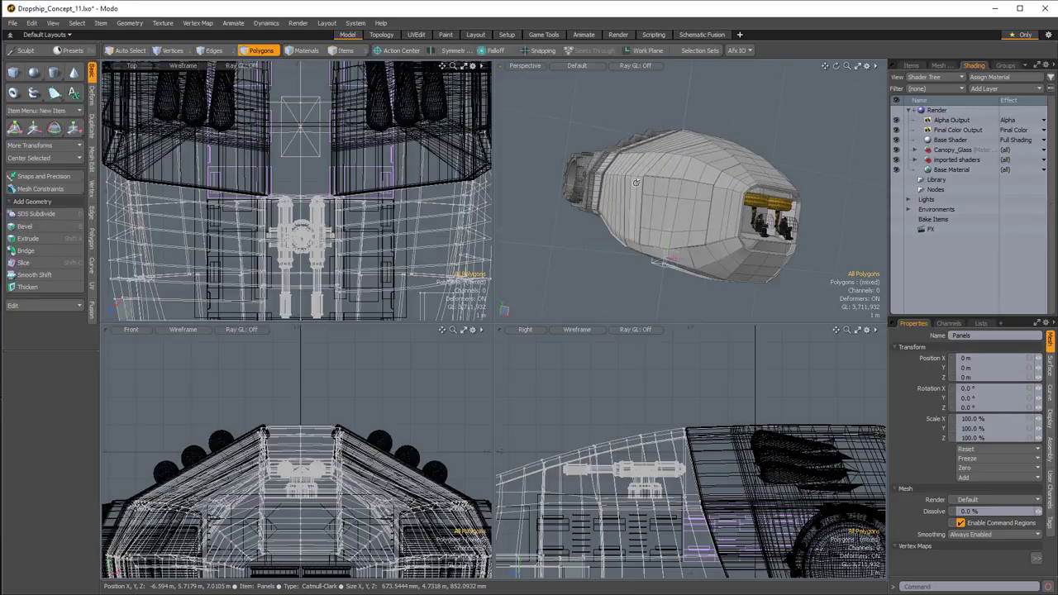
key("alt")
left_click_drag(636, 182, 563, 190, "alt")
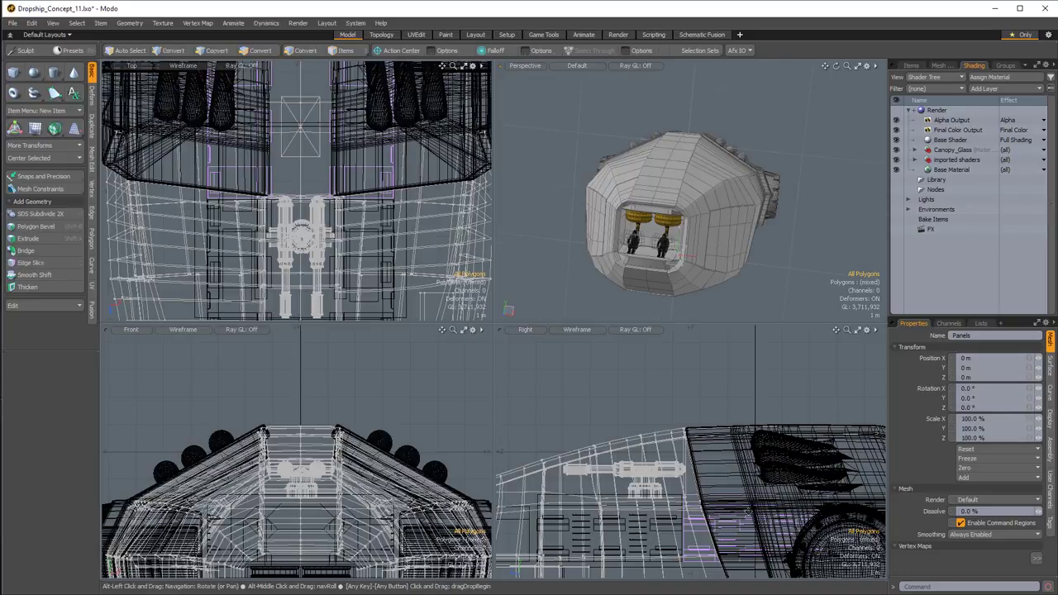
left_click_drag(640, 536, 685, 442, "alt")
left_click_drag(684, 443, 632, 446, "ctrl+alt")
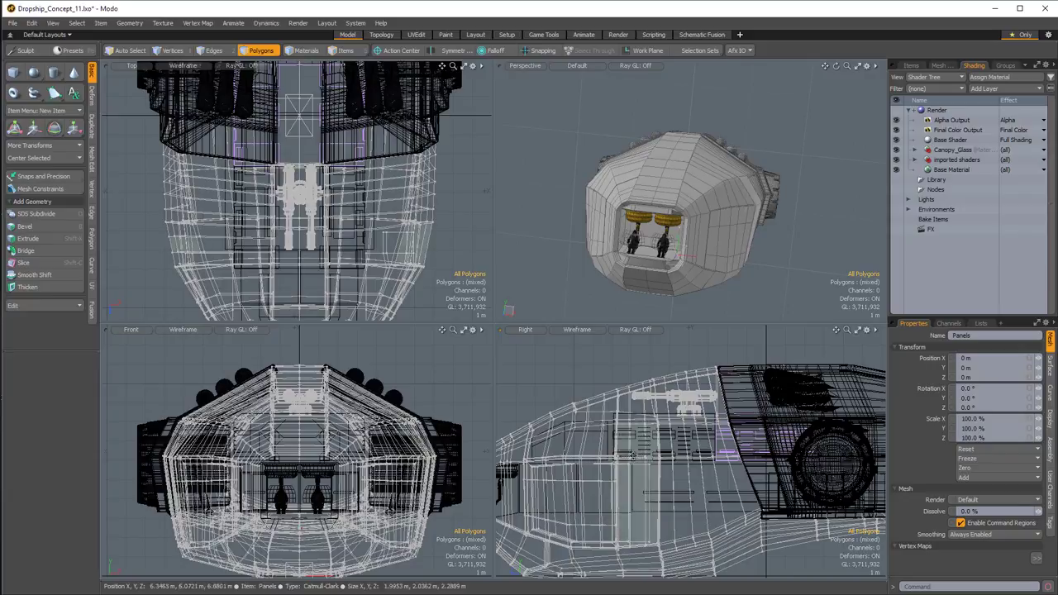
left_click_drag(598, 477, 627, 469, "alt")
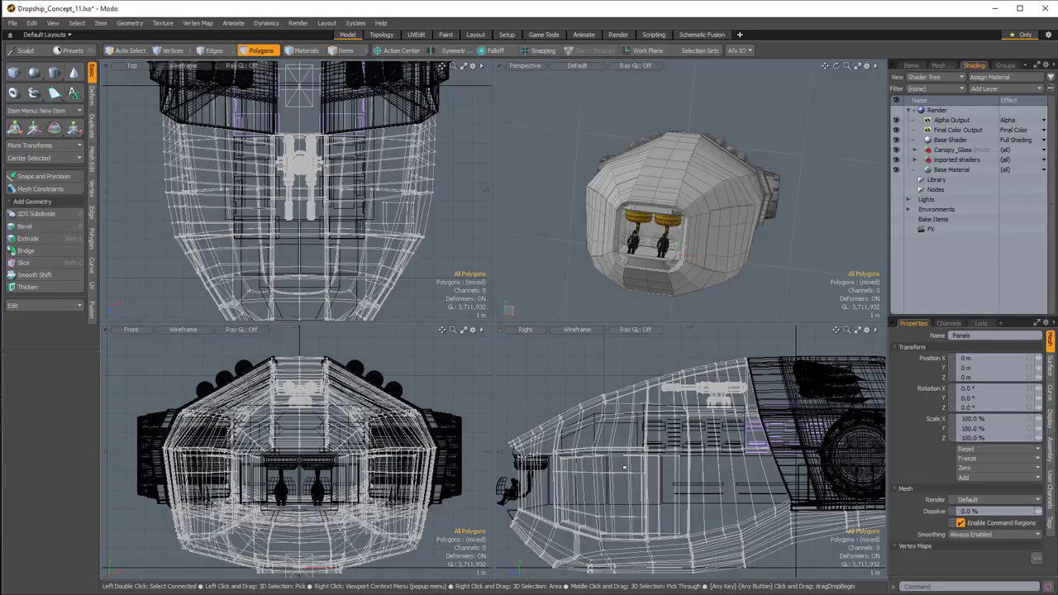
Show the Engines mesh to check it against the hull, and hide it again.
left_click(915, 66)
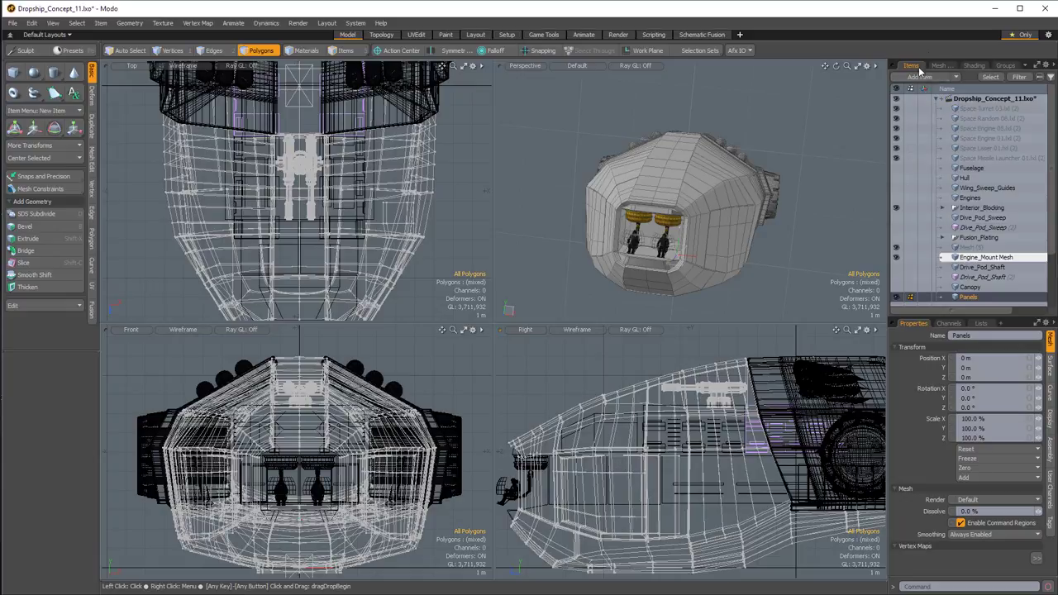
left_click(895, 198)
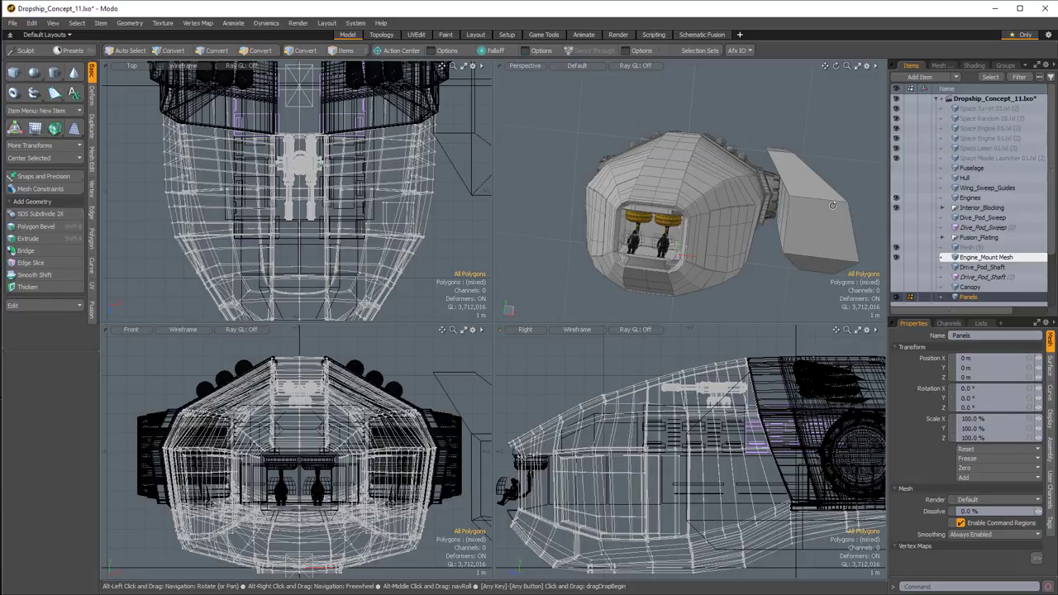
left_click_drag(744, 195, 811, 191, "alt")
left_click(895, 199)
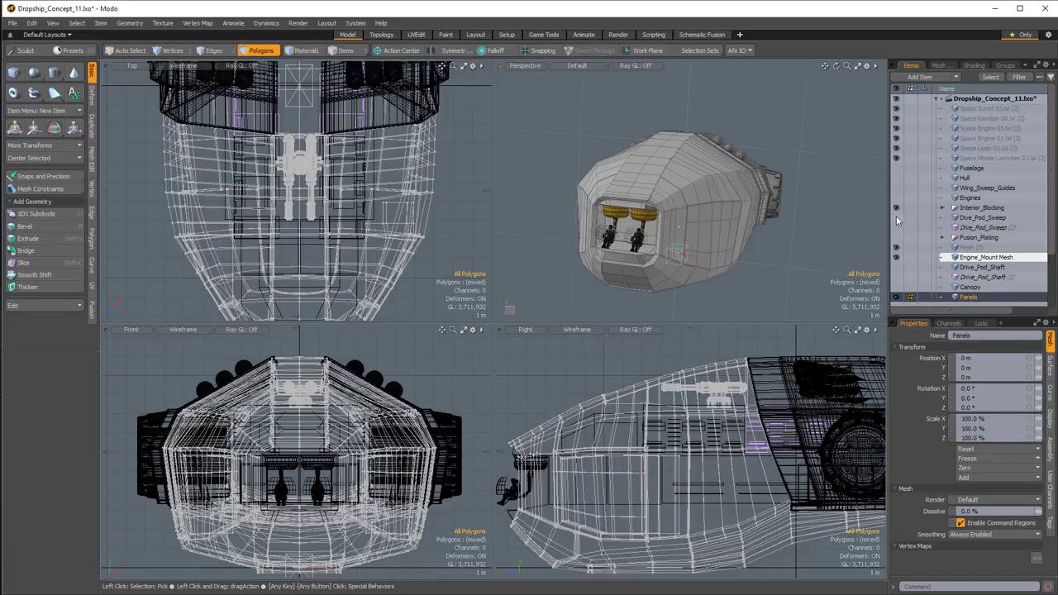
Make Dive_Pod_Sweep, Drive_Pod_Shaft and their mirrored instances visible.
left_click(896, 218)
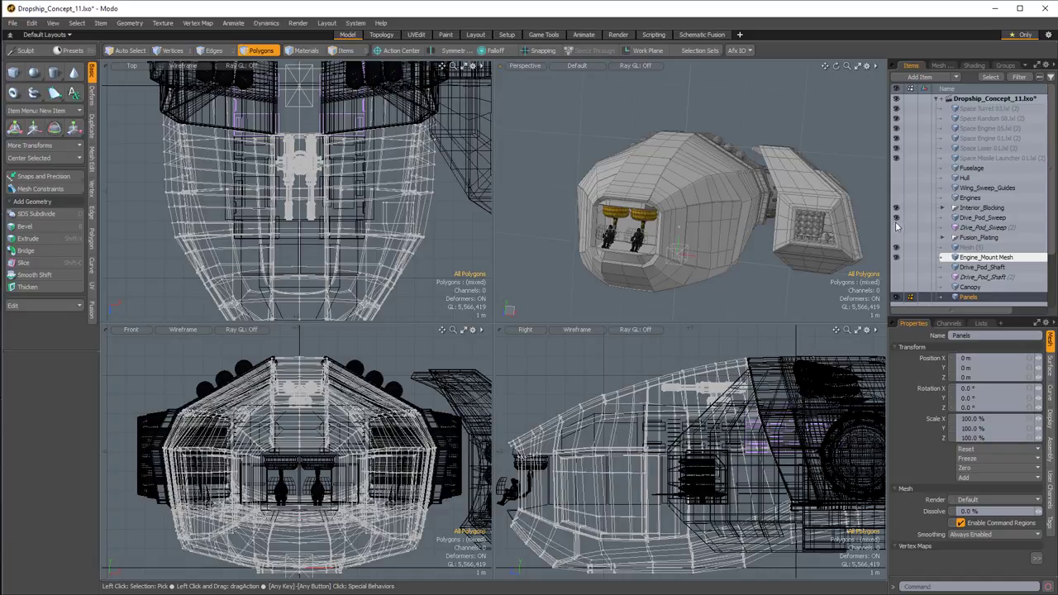
left_click(896, 227)
left_click_drag(694, 244, 885, 265, "alt")
left_click(897, 268)
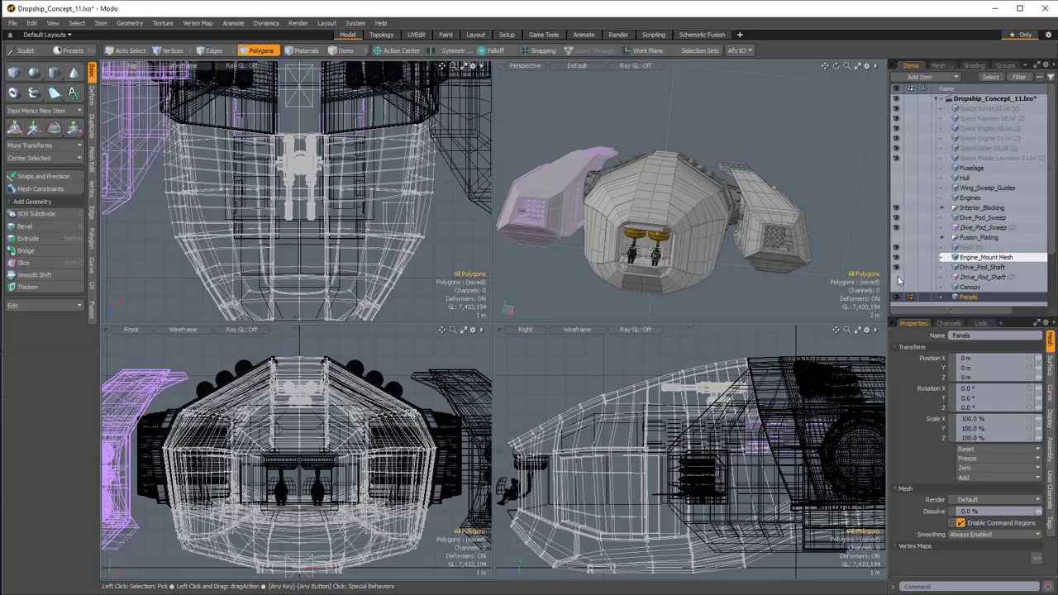
left_click(896, 277)
Make the Canopy, Foreword_Cannons and Main_Engines meshes visible.
left_click_drag(817, 240, 775, 211, "alt")
left_click(896, 286)
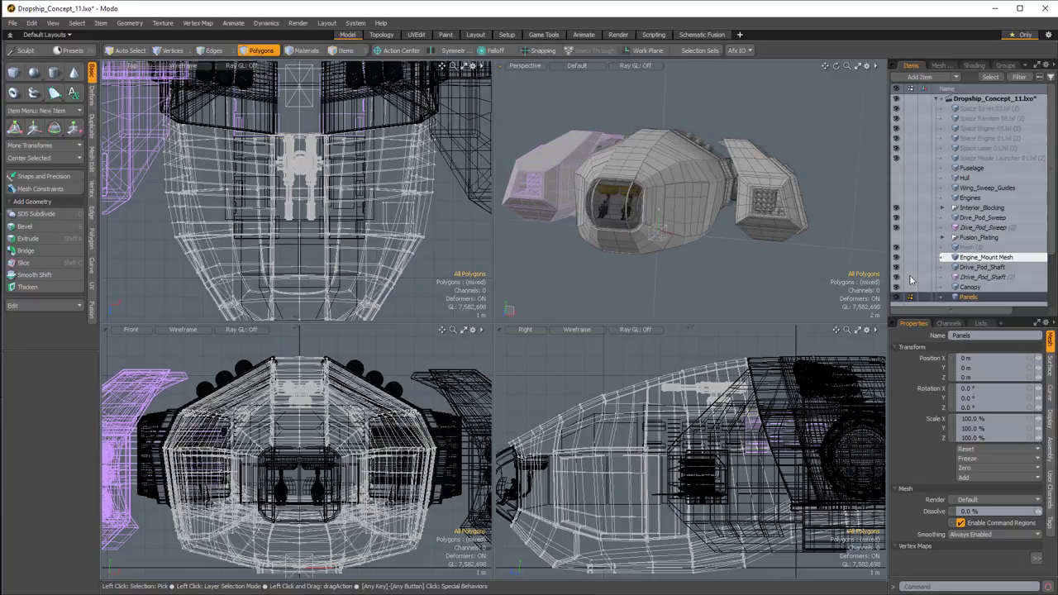
scroll(901, 277, "down", 2)
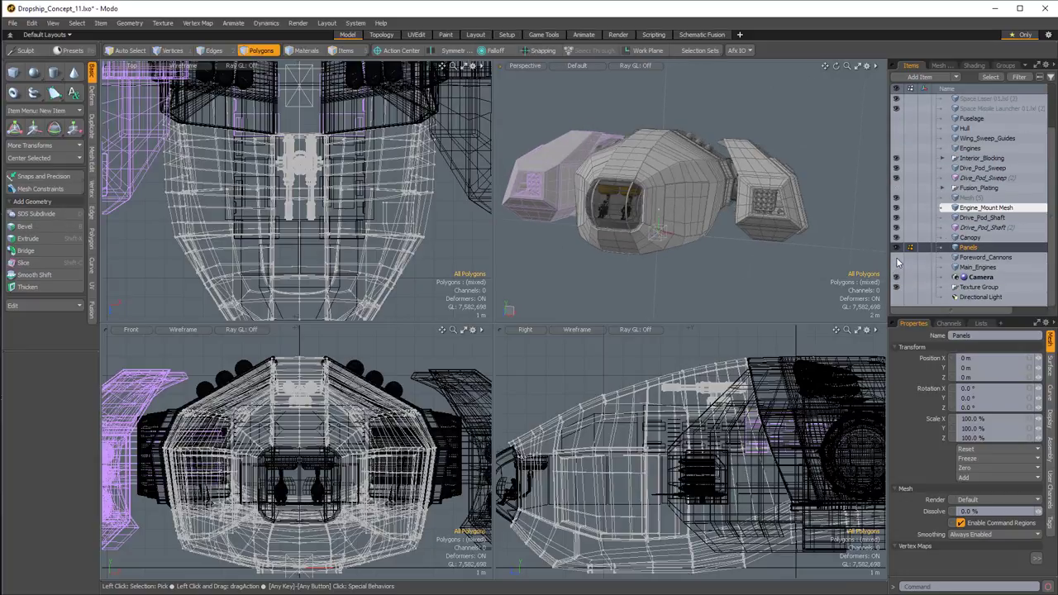
left_click(896, 258)
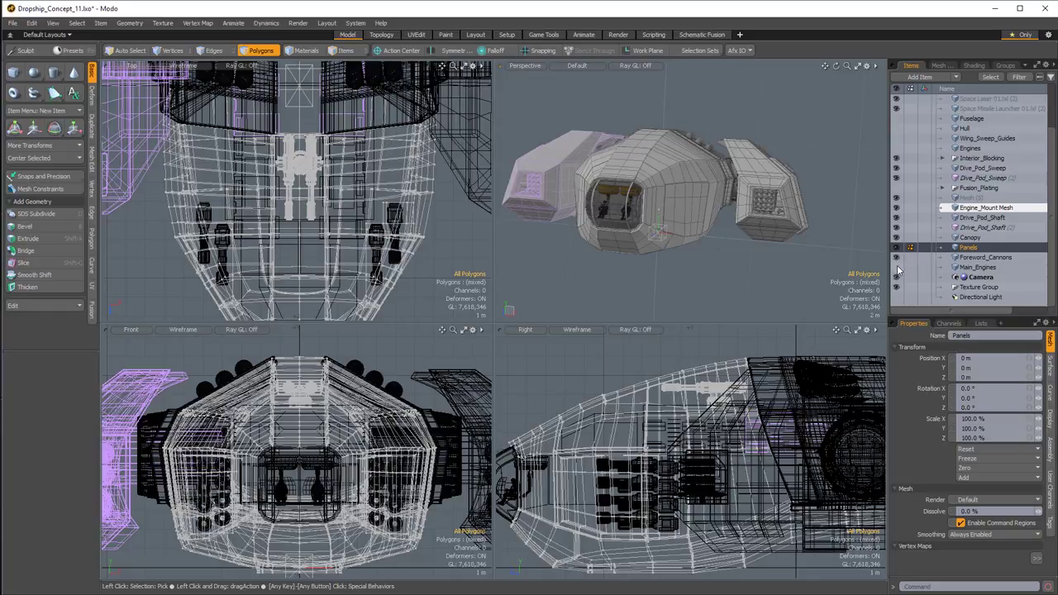
left_click(896, 266)
Examine the complete dropship from the rear and underside and frame it in the orthographic views.
left_click_drag(806, 202, 676, 206, "alt")
left_click_drag(676, 207, 607, 184, "alt+shift")
left_click_drag(352, 221, 301, 225, "ctrl+alt")
left_click_drag(302, 225, 320, 294, "alt+shift")
left_click_drag(695, 454, 667, 419, "alt+shift")
left_click_drag(833, 151, 830, 175, "alt")
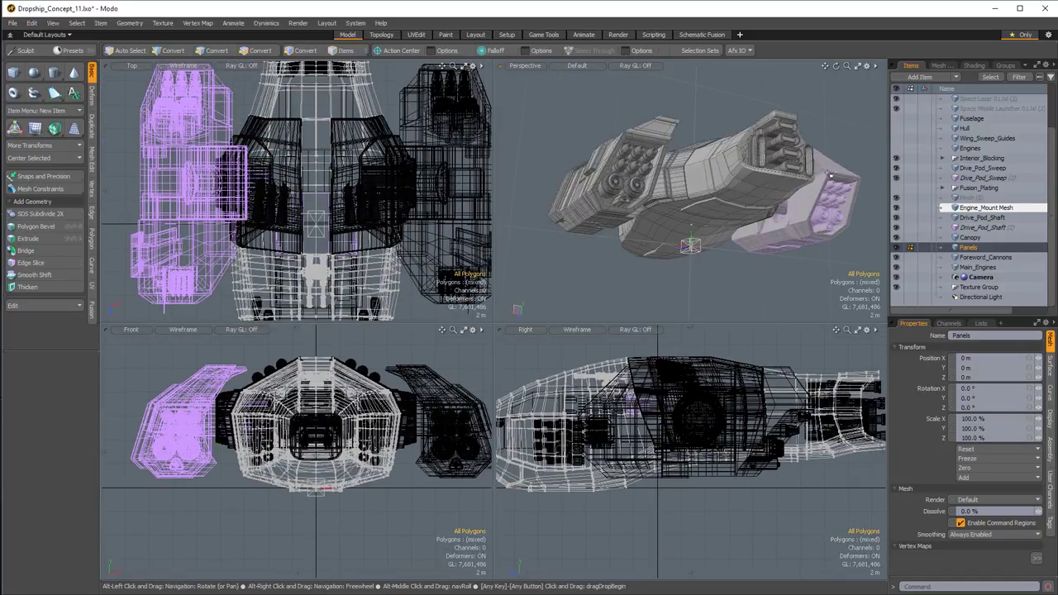
Hide the Interior_Blocking group to look through the canopy into the hull, and show the group again.
left_click(894, 159)
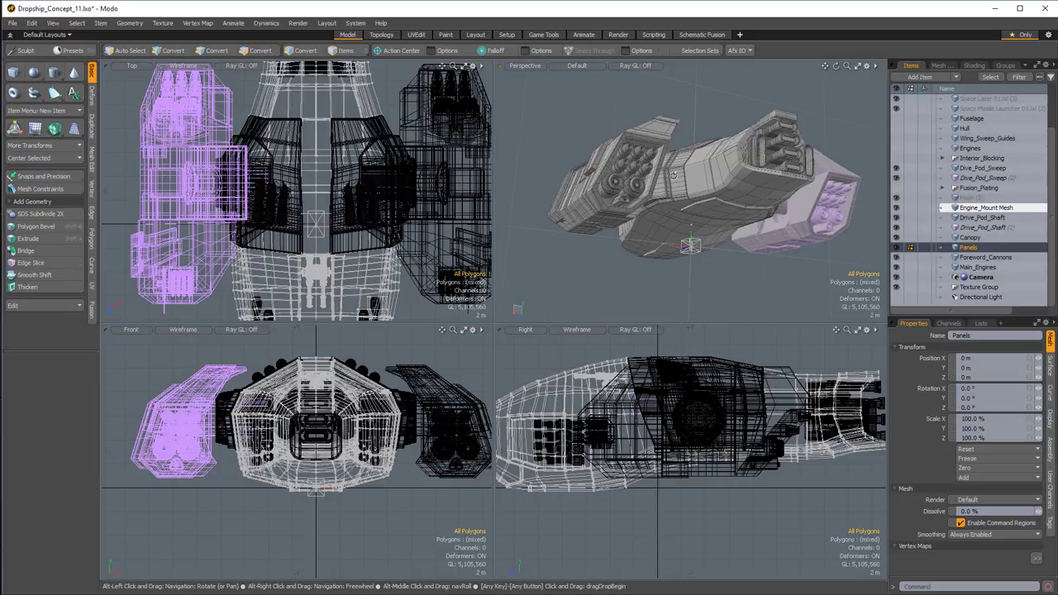
left_click_drag(675, 175, 730, 206, "alt")
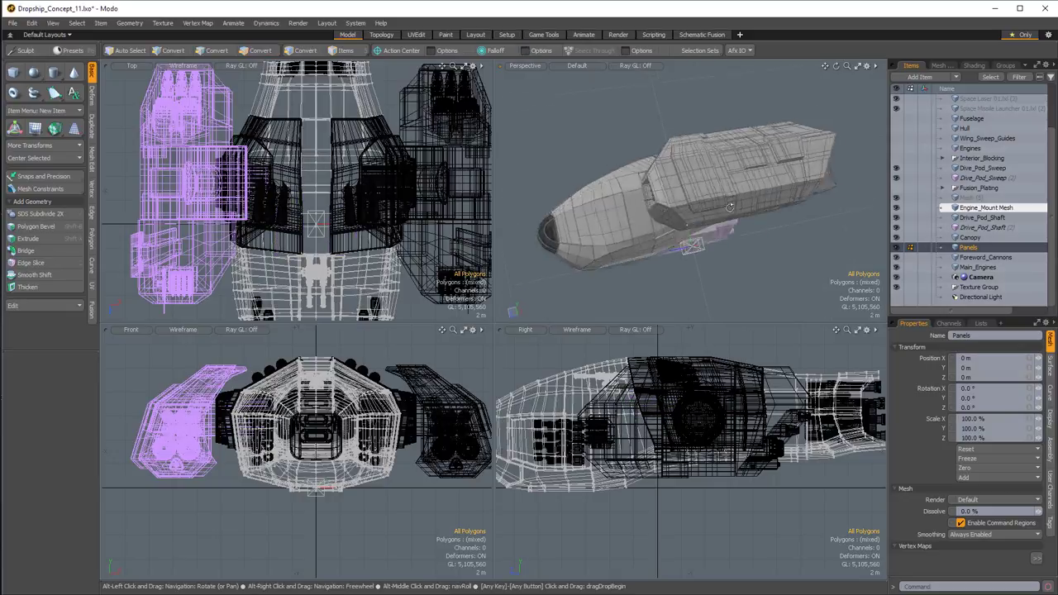
scroll(661, 192, "up", 4)
left_click_drag(641, 190, 674, 197, "alt")
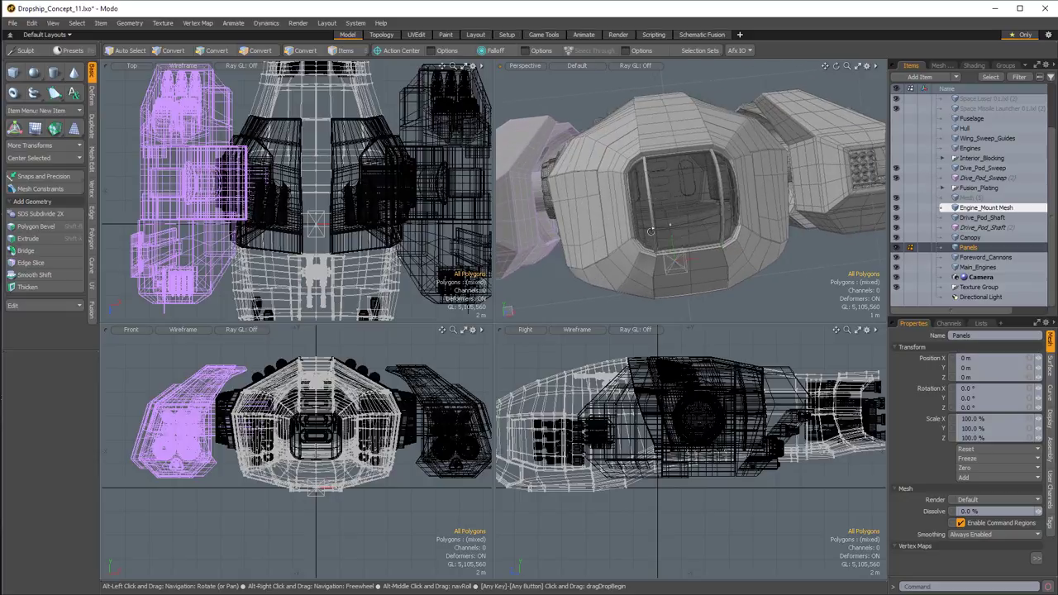
left_click_drag(651, 231, 710, 223, "alt")
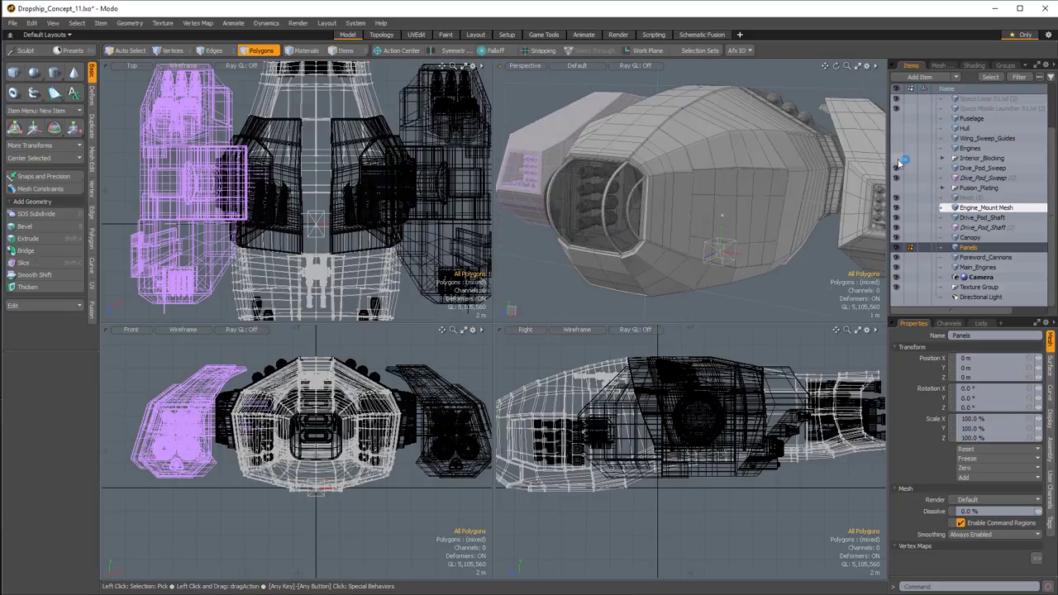
left_click(897, 159)
left_click_drag(727, 179, 802, 167, "alt")
scroll(698, 183, "down", 3)
key("3")
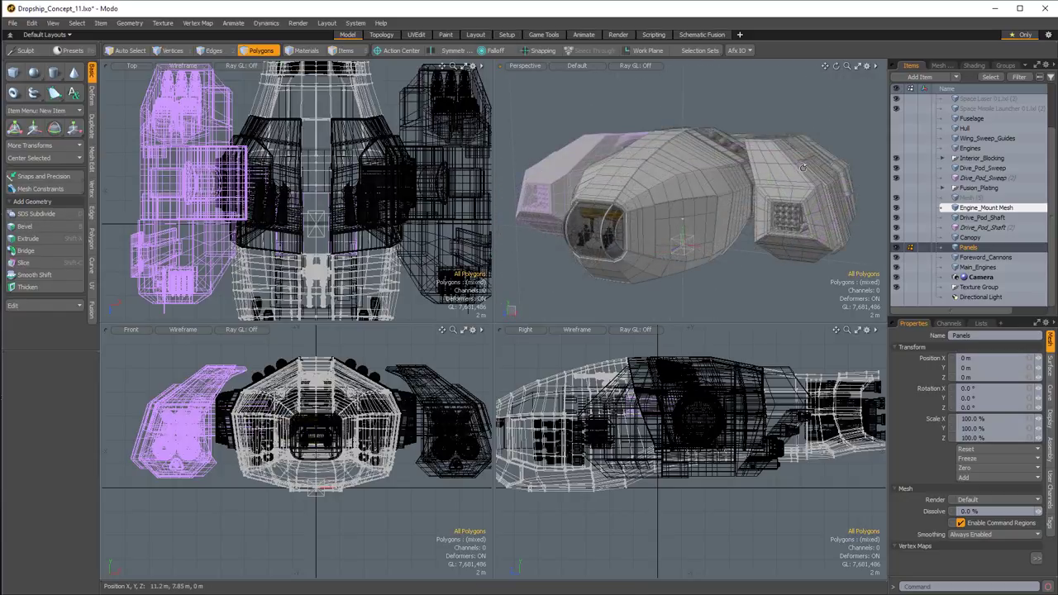